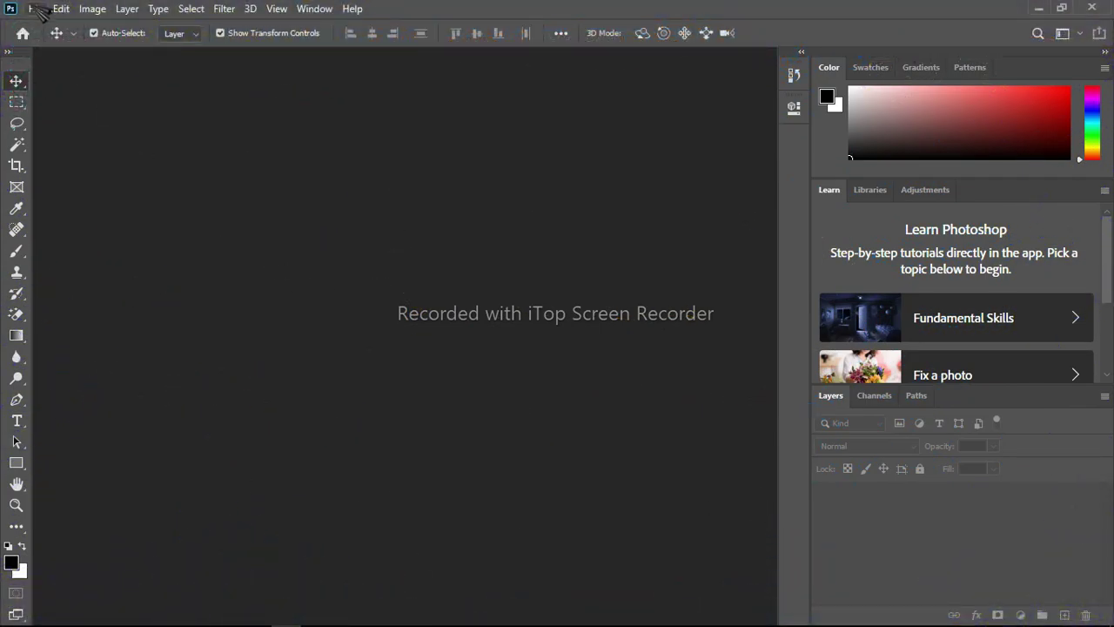
# Create a new 3000 x 1800 px document at 300 pixels/inch in RGB Color with a white background.
pyautogui.click(35, 8)
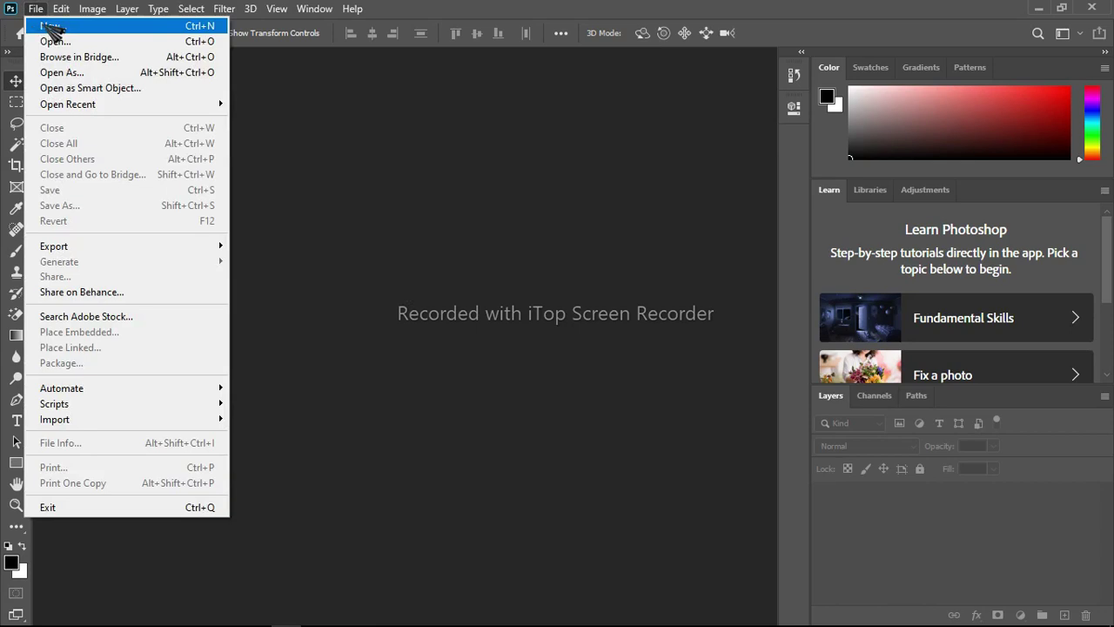
pyautogui.click(45, 23)
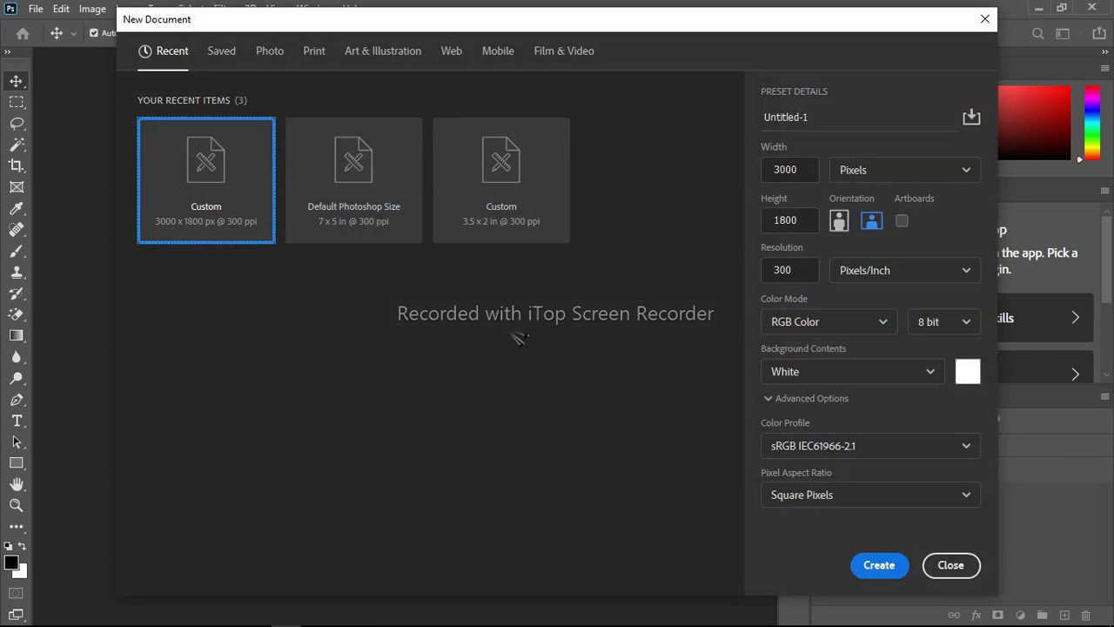
pyautogui.click(878, 563)
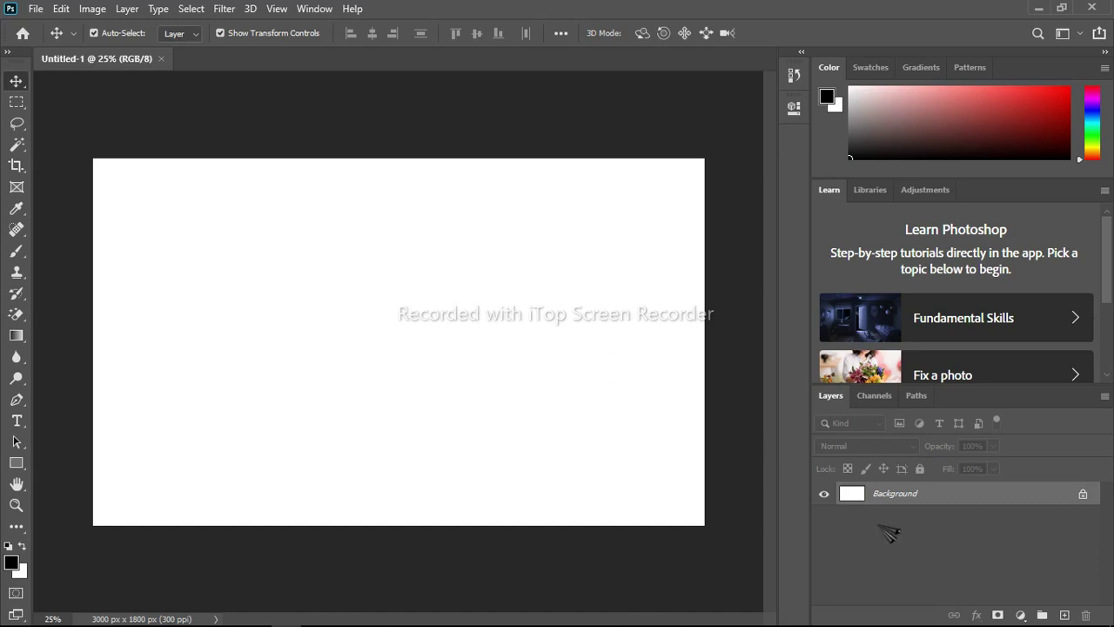
# Add a Gradient fill layer above the background with the Radial style and a scale of 243%.
pyautogui.click(1021, 615)
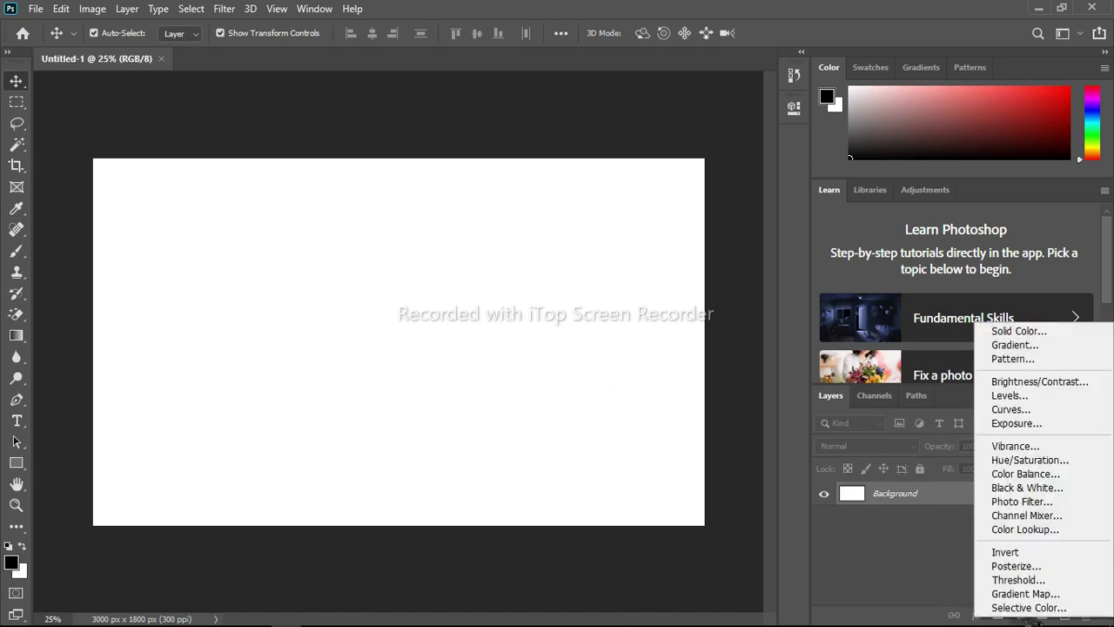
pyautogui.click(1015, 345)
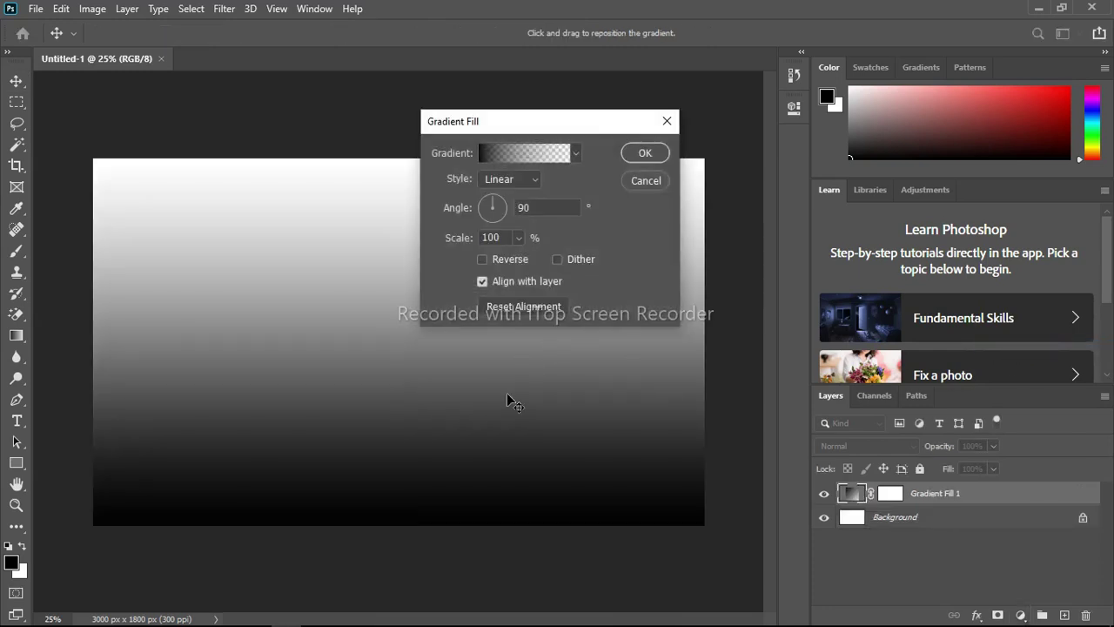
pyautogui.click(535, 181)
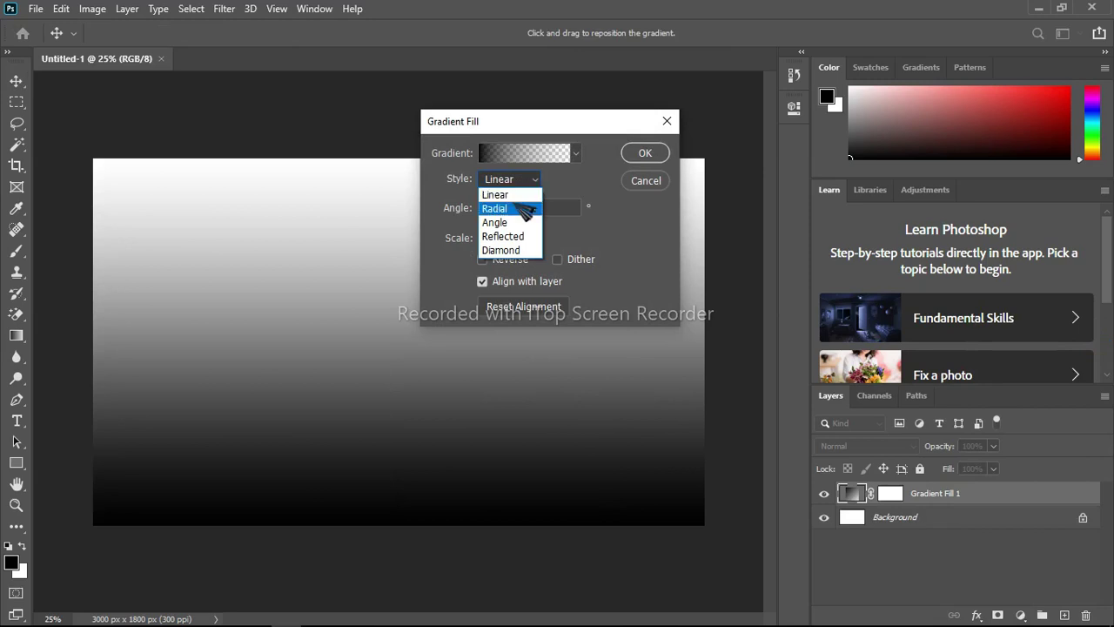
pyautogui.click(514, 211)
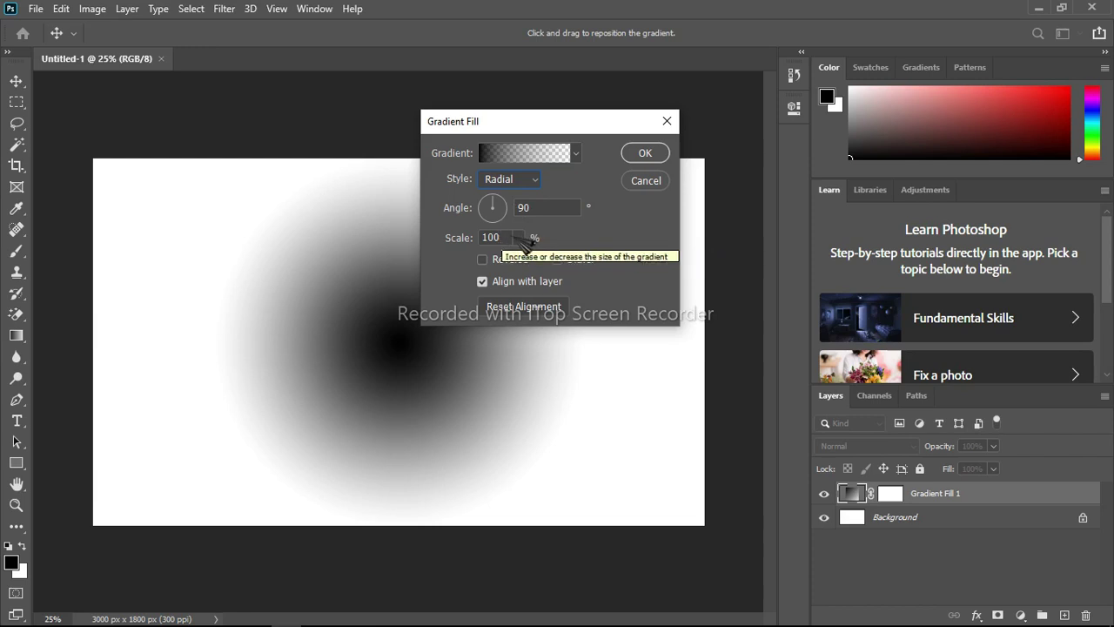
pyautogui.click(520, 237)
pyautogui.moveTo(525, 242)
pyautogui.mouseDown()
pyautogui.moveTo(538, 263)
pyautogui.moveTo(526, 259)
pyautogui.mouseUp()
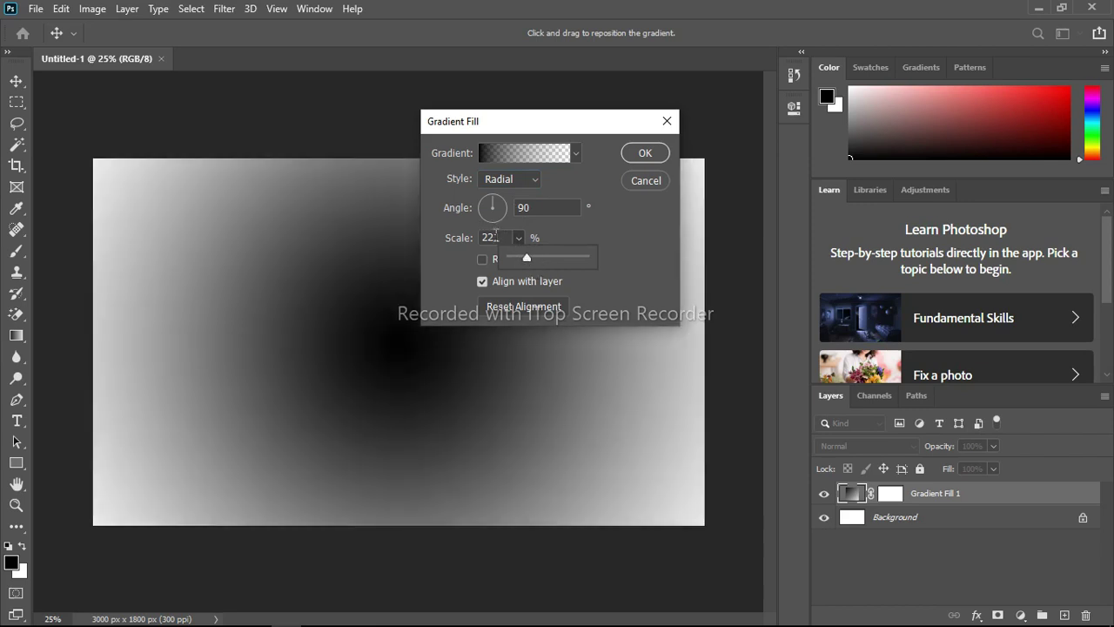
pyautogui.click(477, 237)
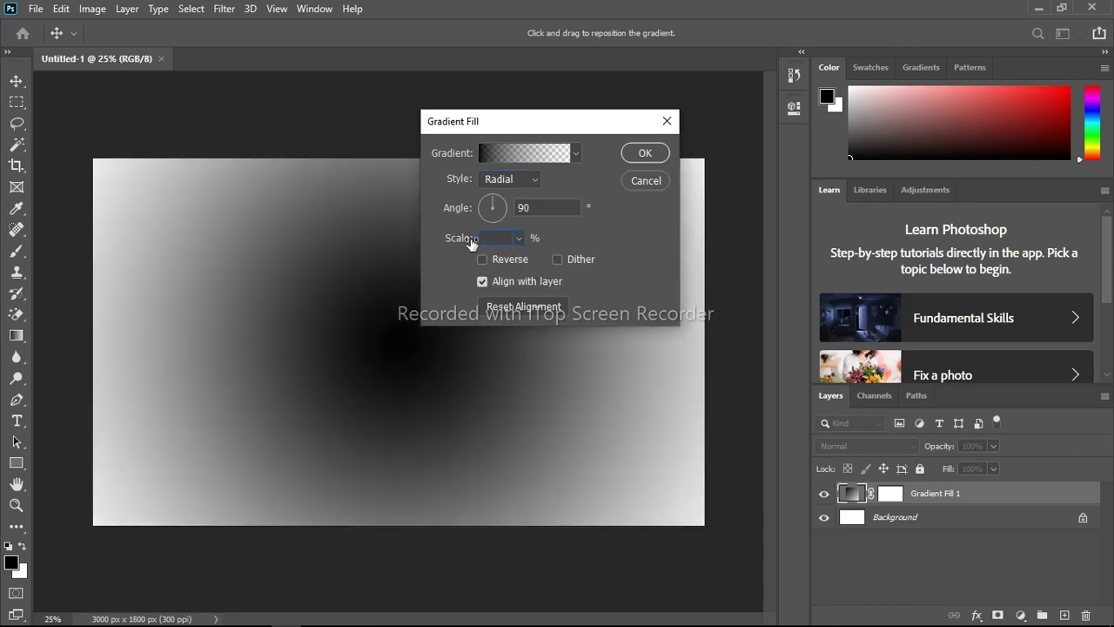
pyautogui.write('243')
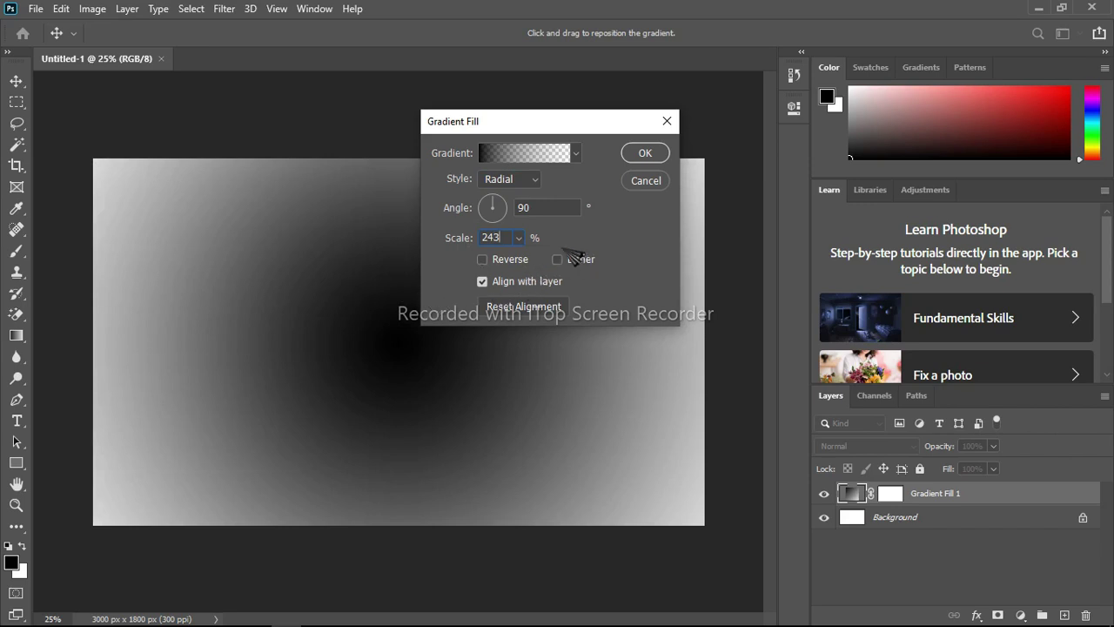
# Apply the Black, White preset to the gradient fill and recolor its starting stop to cyan 00fcff.
pyautogui.click(534, 156)
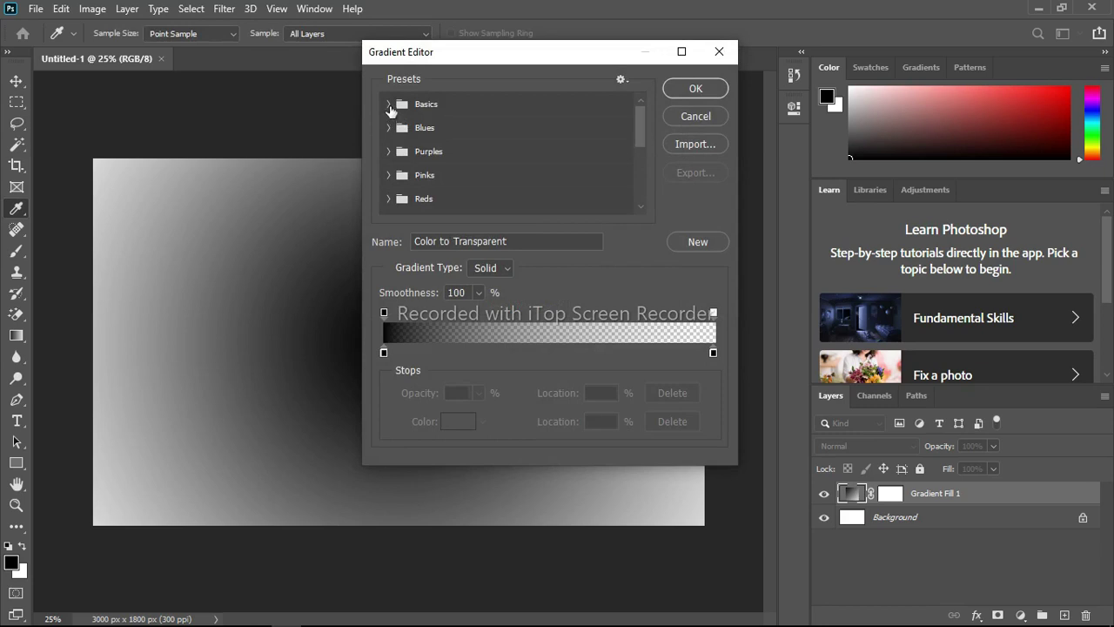
pyautogui.click(389, 104)
pyautogui.click(461, 129)
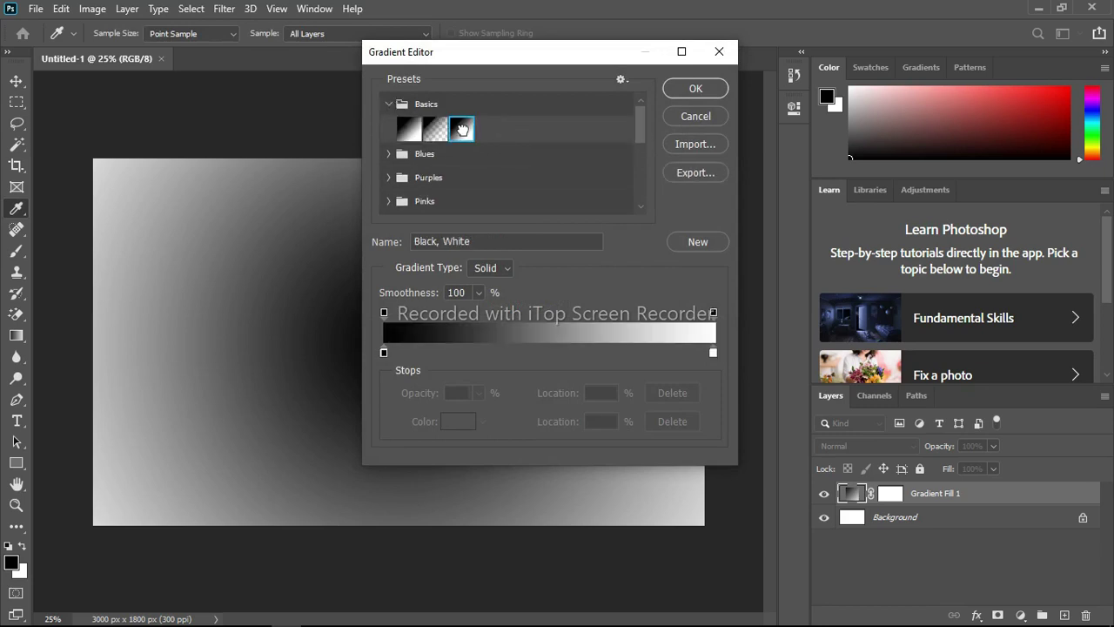
pyautogui.click(383, 352)
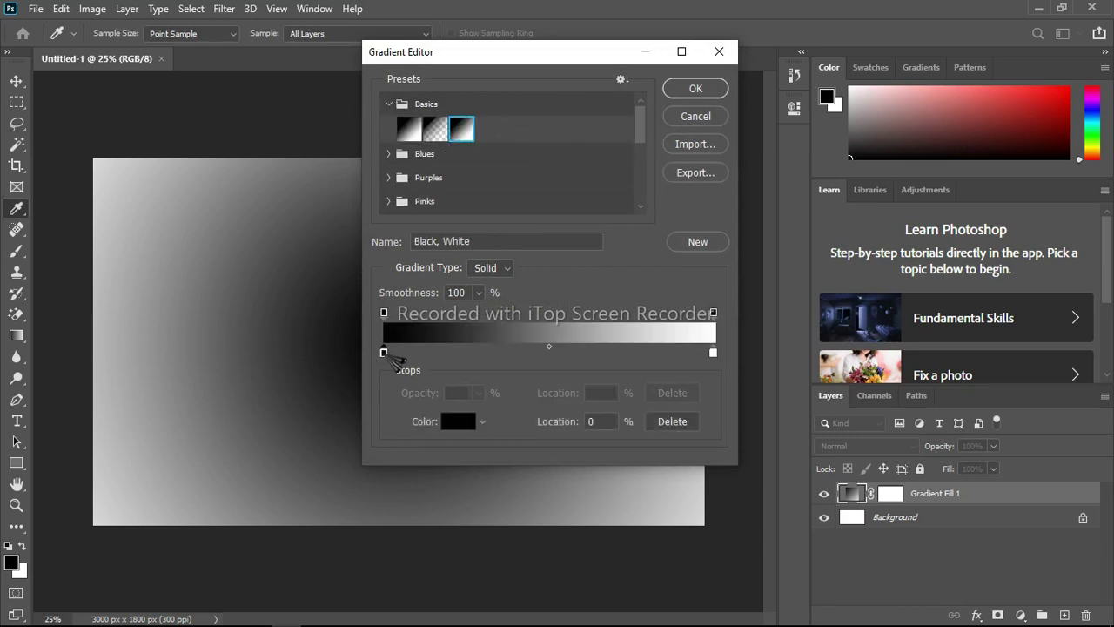
pyautogui.click(462, 422)
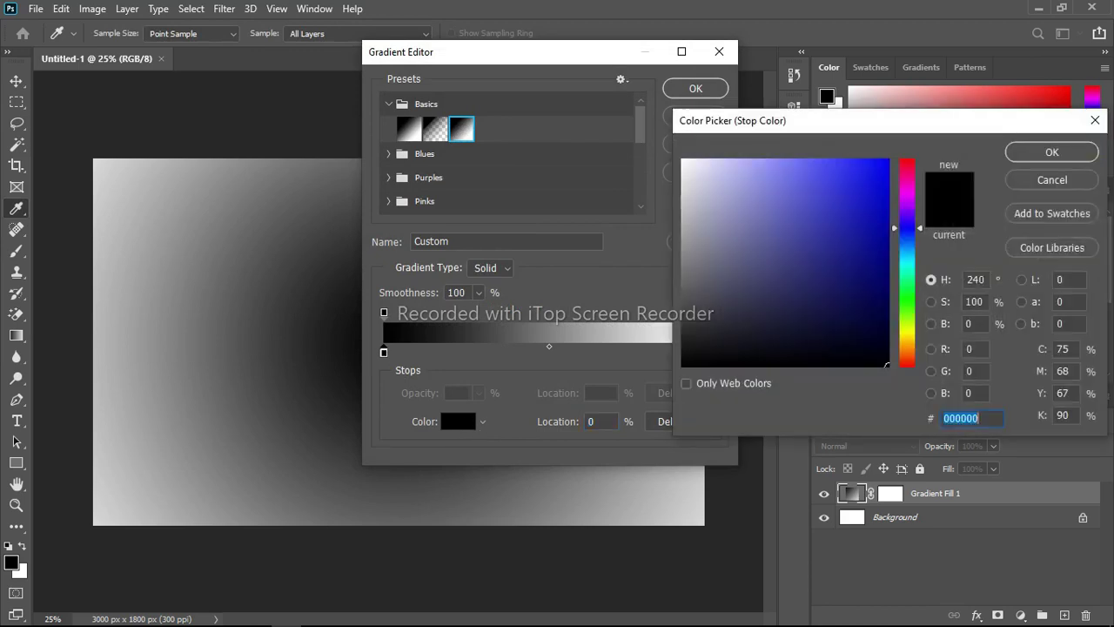
pyautogui.click(918, 263)
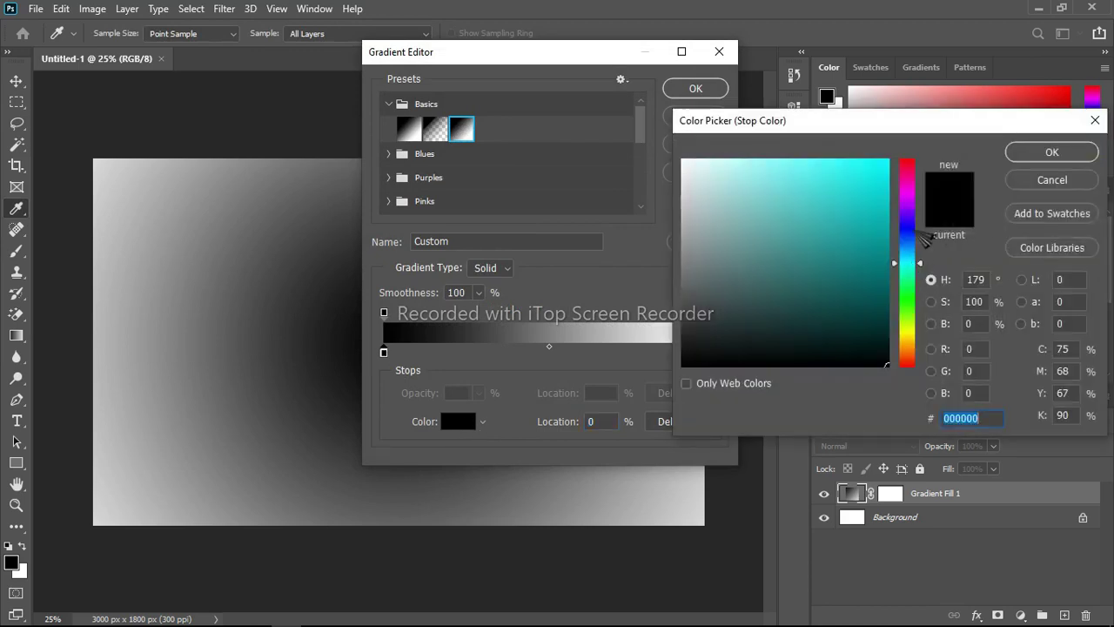
pyautogui.moveTo(813, 222)
pyautogui.mouseDown()
pyautogui.moveTo(880, 197)
pyautogui.moveTo(889, 159)
pyautogui.mouseUp()
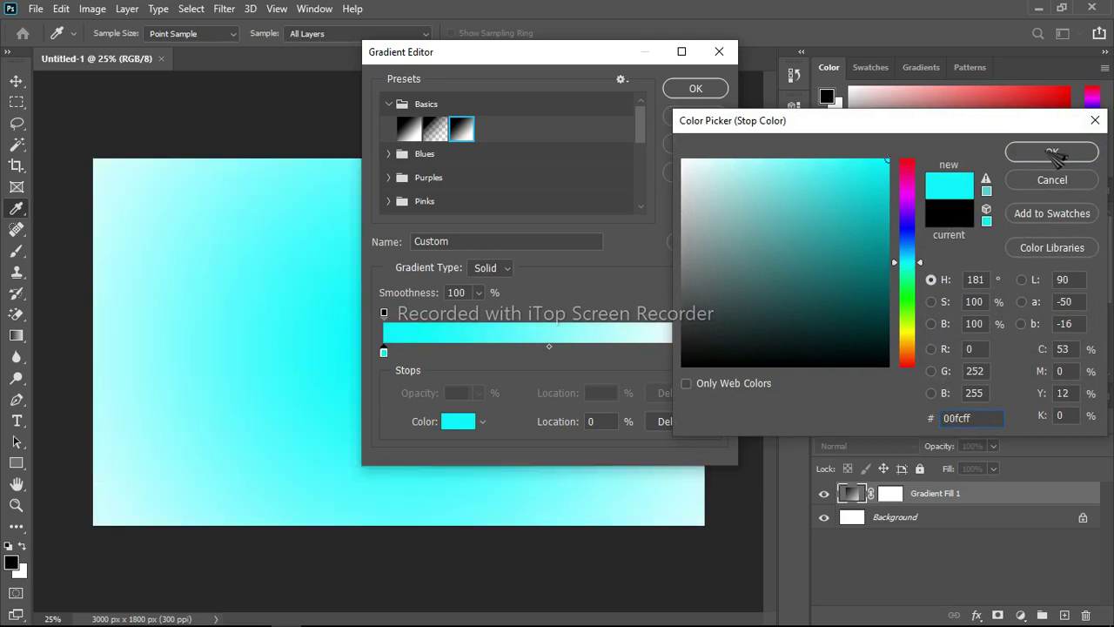
pyautogui.click(1053, 153)
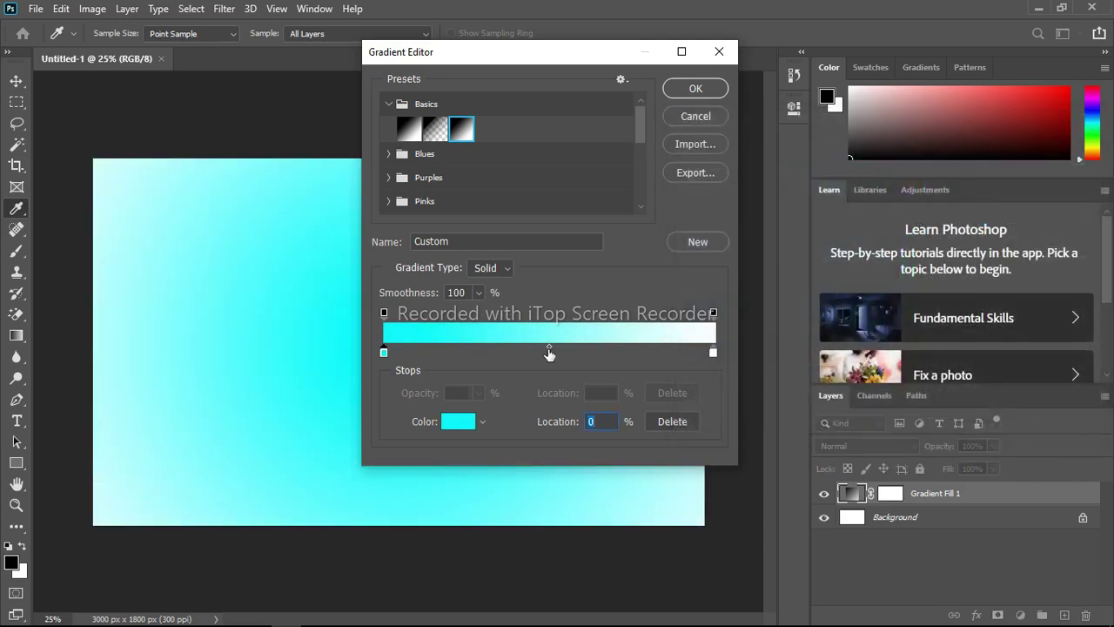
# Add an intermediate color stop to the gradient at location 31% and color it dark teal 008c8e.
pyautogui.moveTo(548, 347)
pyautogui.mouseDown()
pyautogui.moveTo(535, 347)
pyautogui.moveTo(565, 349)
pyautogui.moveTo(504, 351)
pyautogui.moveTo(536, 348)
pyautogui.mouseUp()
pyautogui.moveTo(609, 352); pyautogui.dragTo(493, 353)
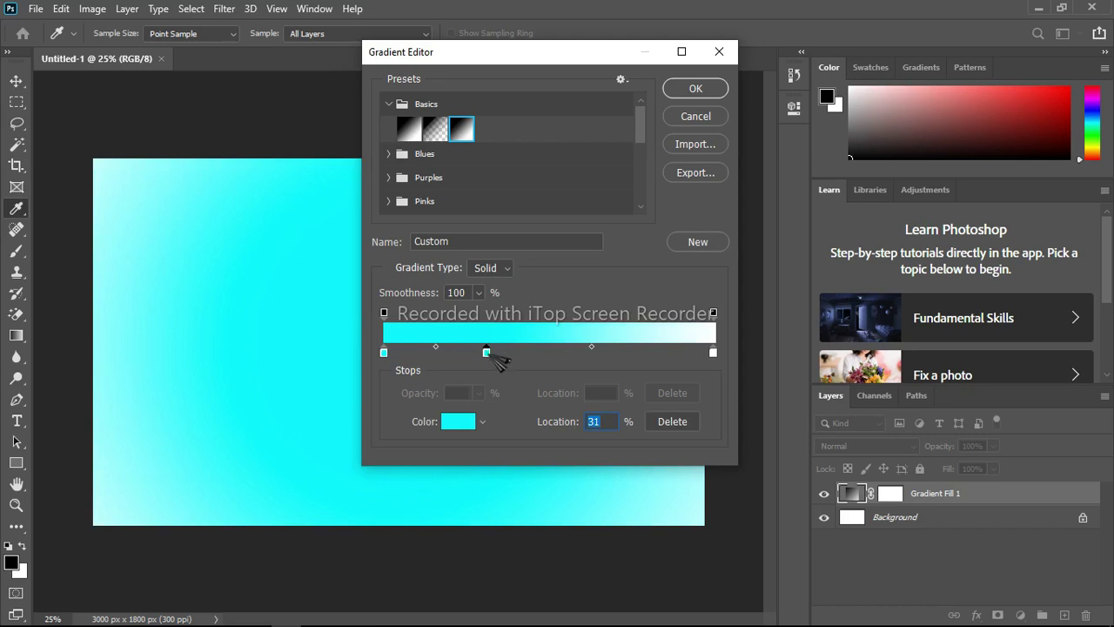
pyautogui.click(458, 421)
pyautogui.moveTo(861, 245)
pyautogui.mouseDown()
pyautogui.moveTo(893, 233)
pyautogui.moveTo(887, 251)
pyautogui.mouseUp()
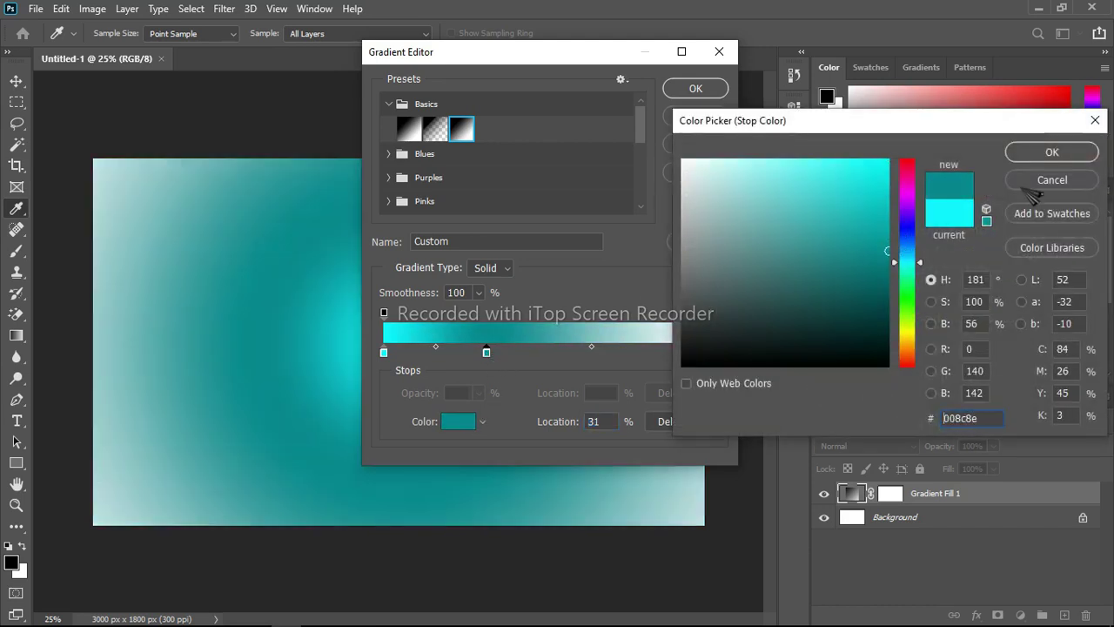
pyautogui.click(1062, 157)
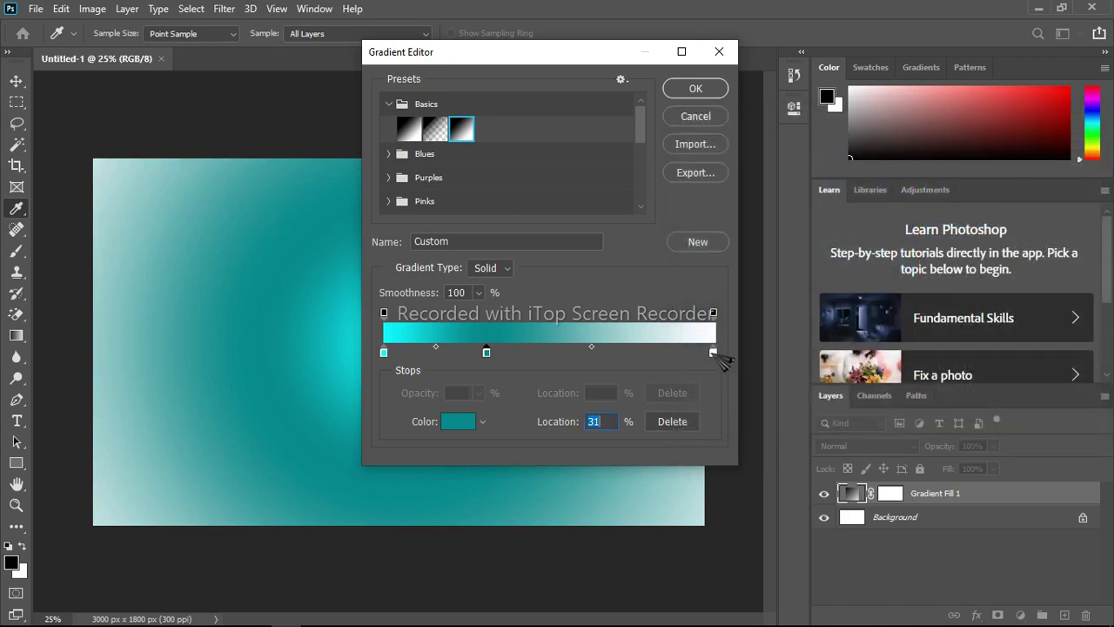
# Set the gradient's end stop at 100% to dark purple 580079 and apply the gradient fill.
pyautogui.click(713, 353)
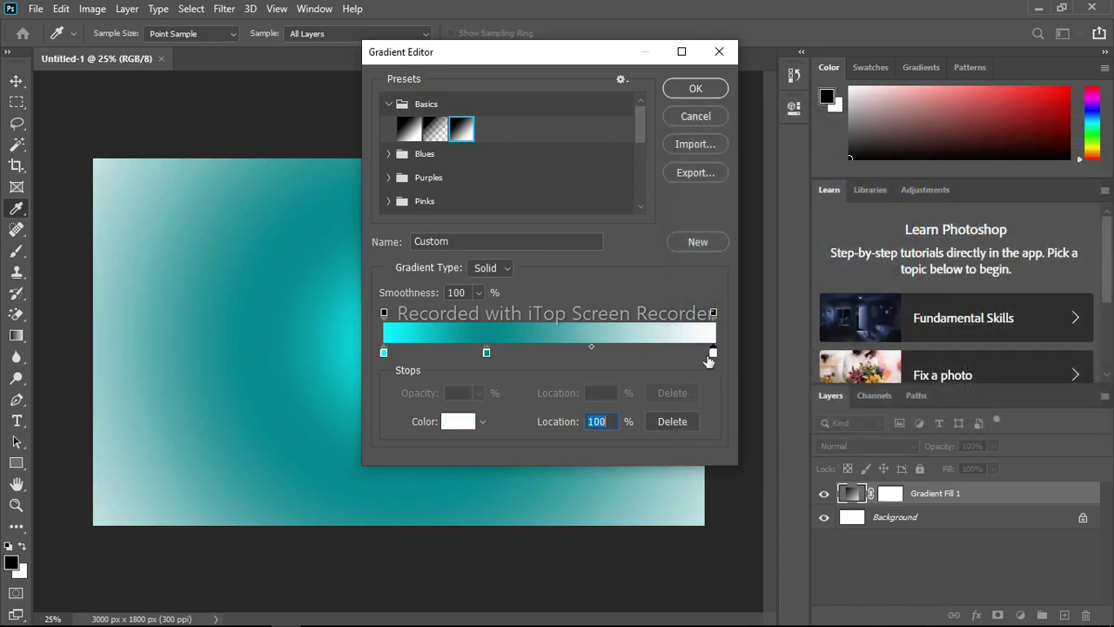
pyautogui.click(457, 421)
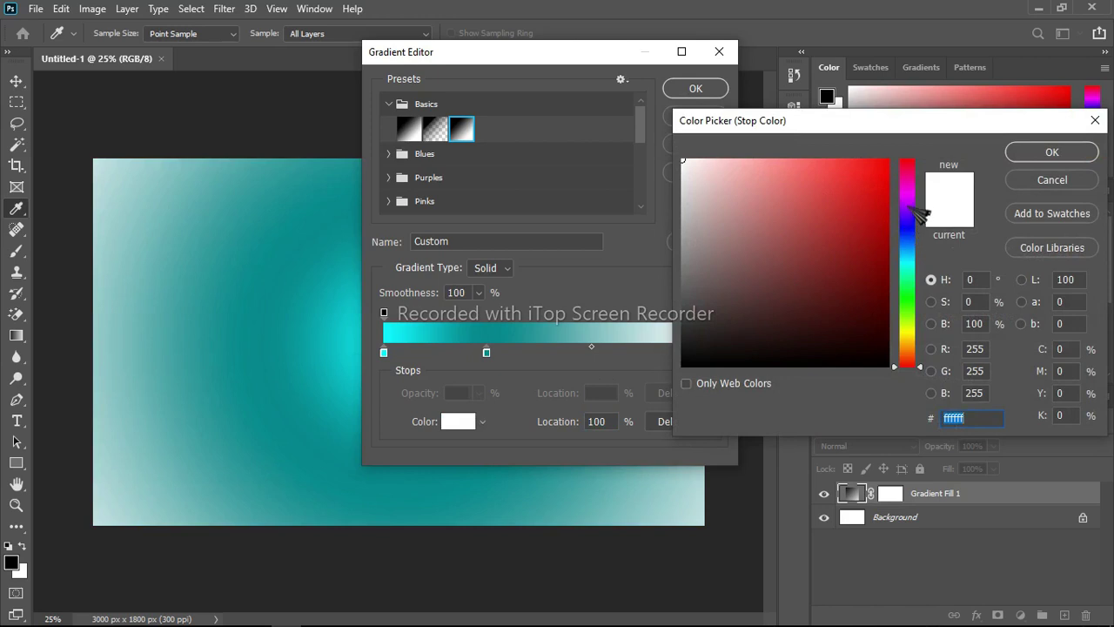
pyautogui.moveTo(907, 219)
pyautogui.mouseDown()
pyautogui.moveTo(907, 203)
pyautogui.moveTo(862, 223)
pyautogui.moveTo(886, 238)
pyautogui.moveTo(887, 268)
pyautogui.mouseUp()
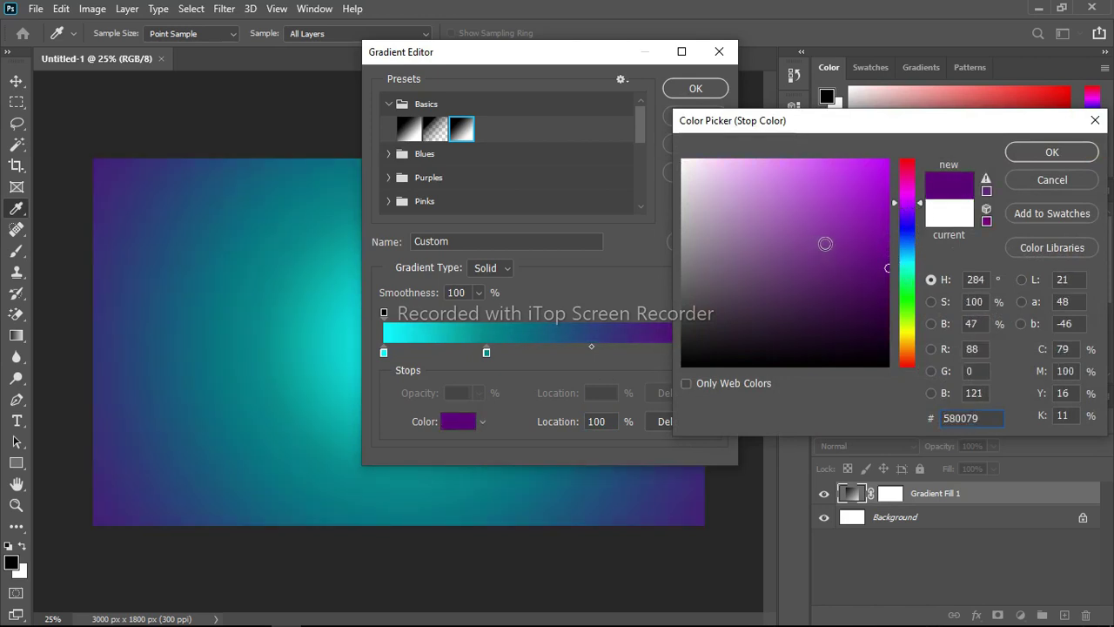
pyautogui.click(1039, 155)
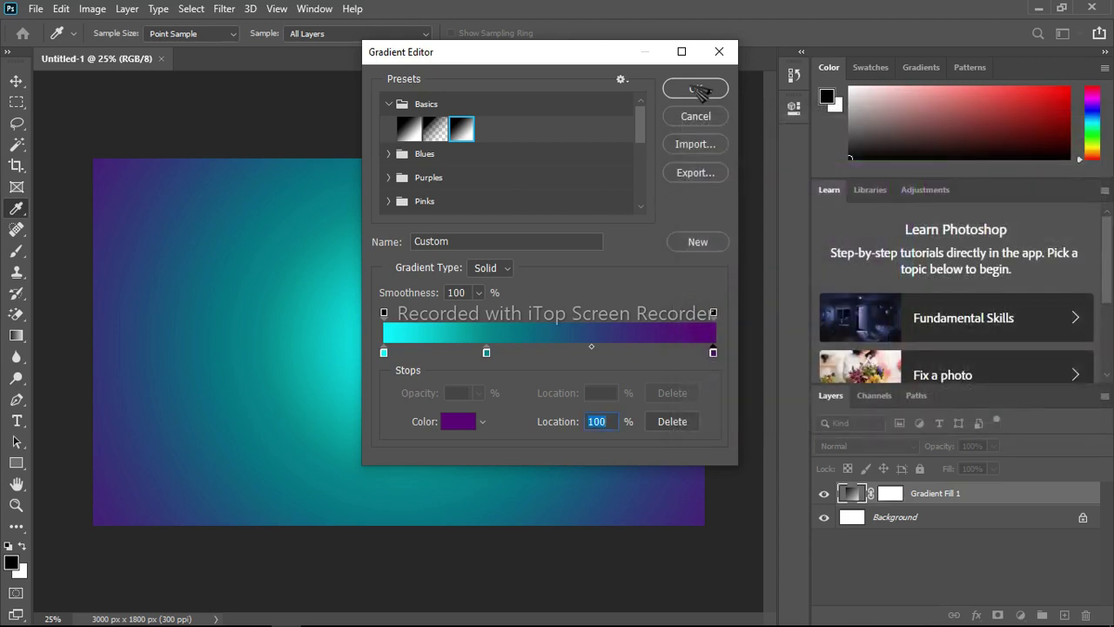
pyautogui.click(688, 87)
pyautogui.click(655, 153)
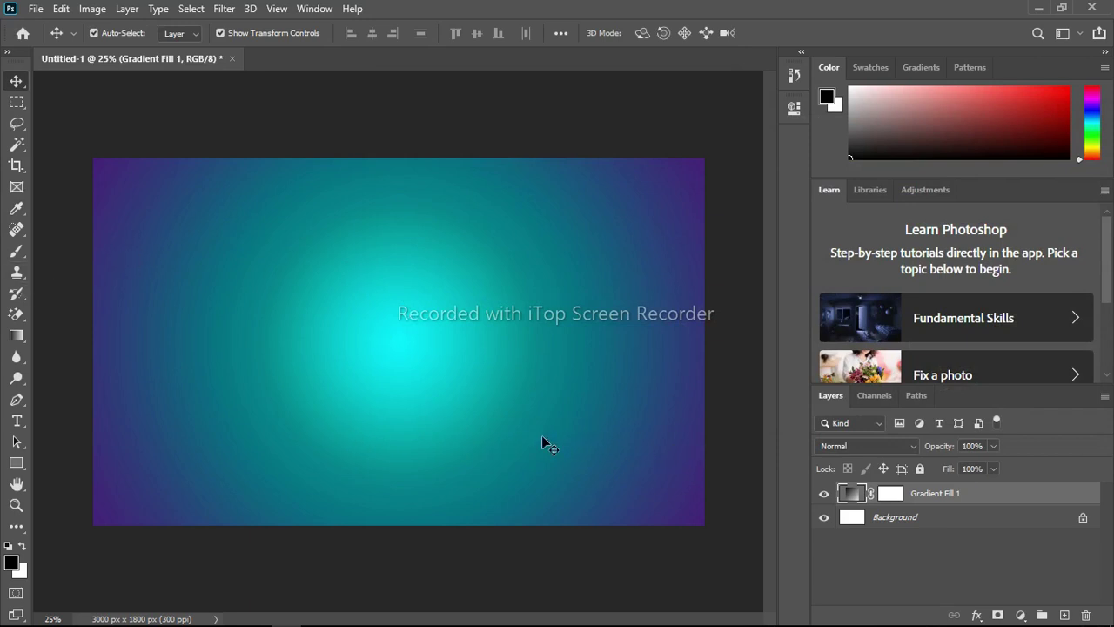
# Delete the Background layer and the layer mask of the gradient fill layer.
pyautogui.click(928, 520)
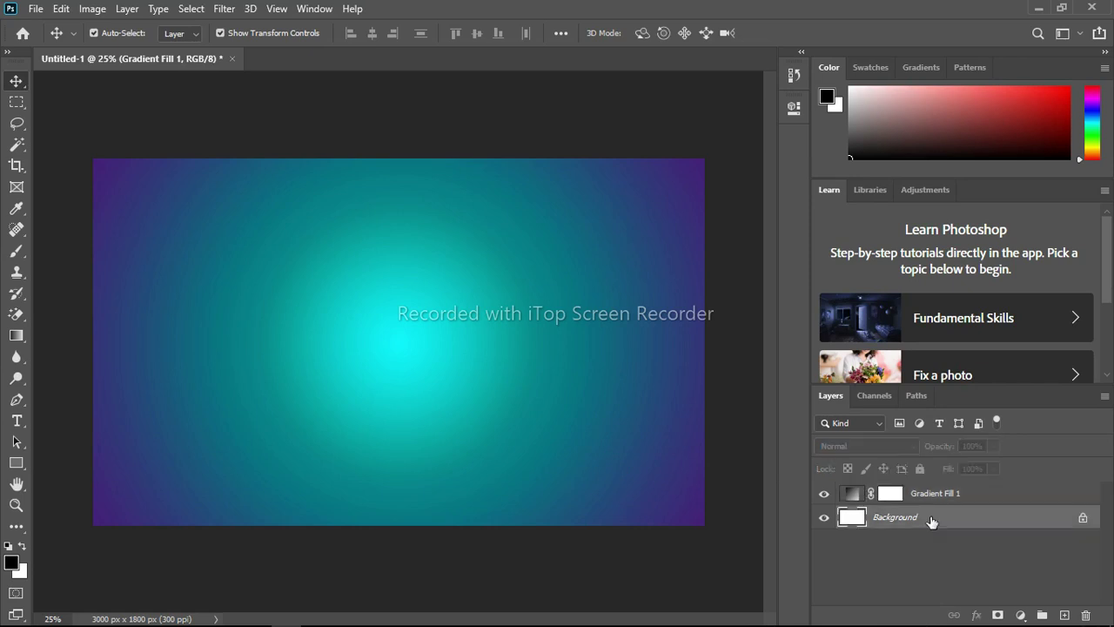
pyautogui.click(1086, 616)
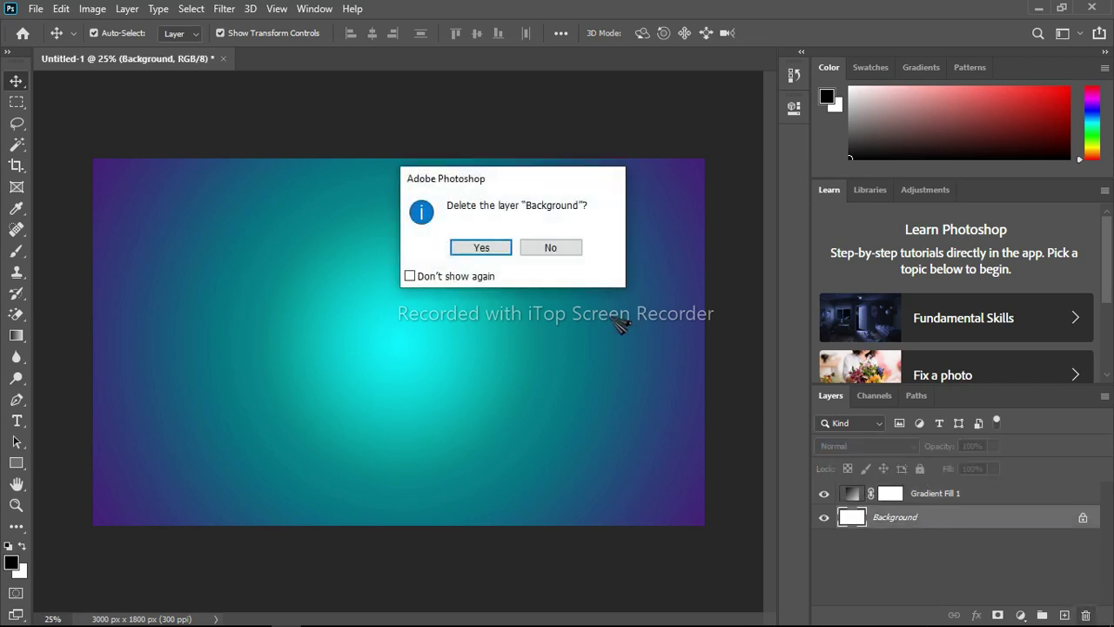
pyautogui.click(483, 247)
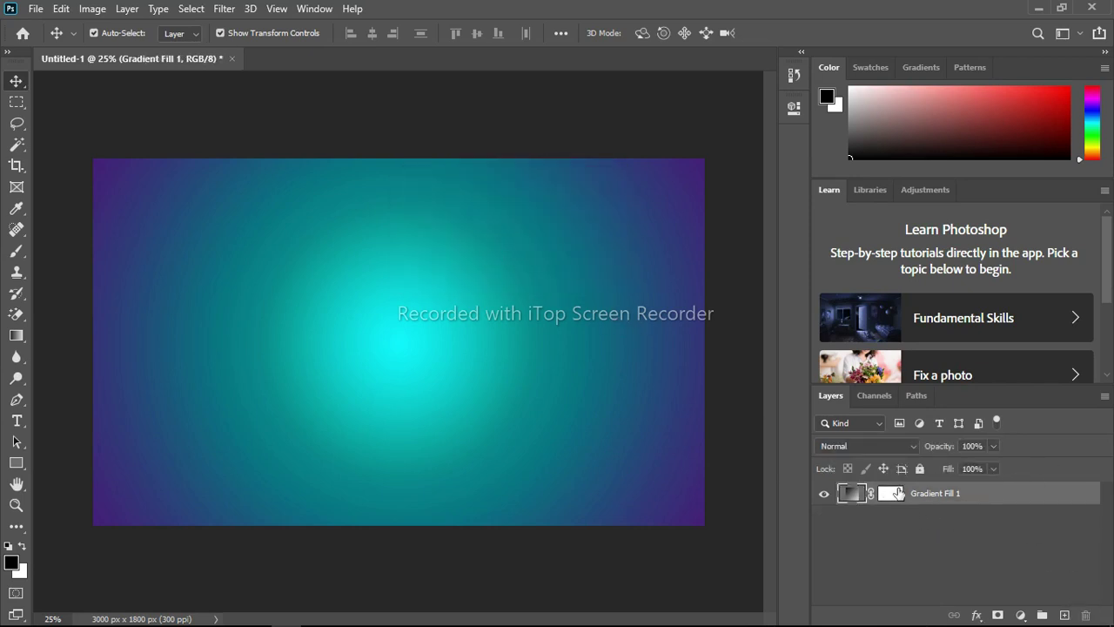
pyautogui.click(897, 493)
pyautogui.click(1086, 616)
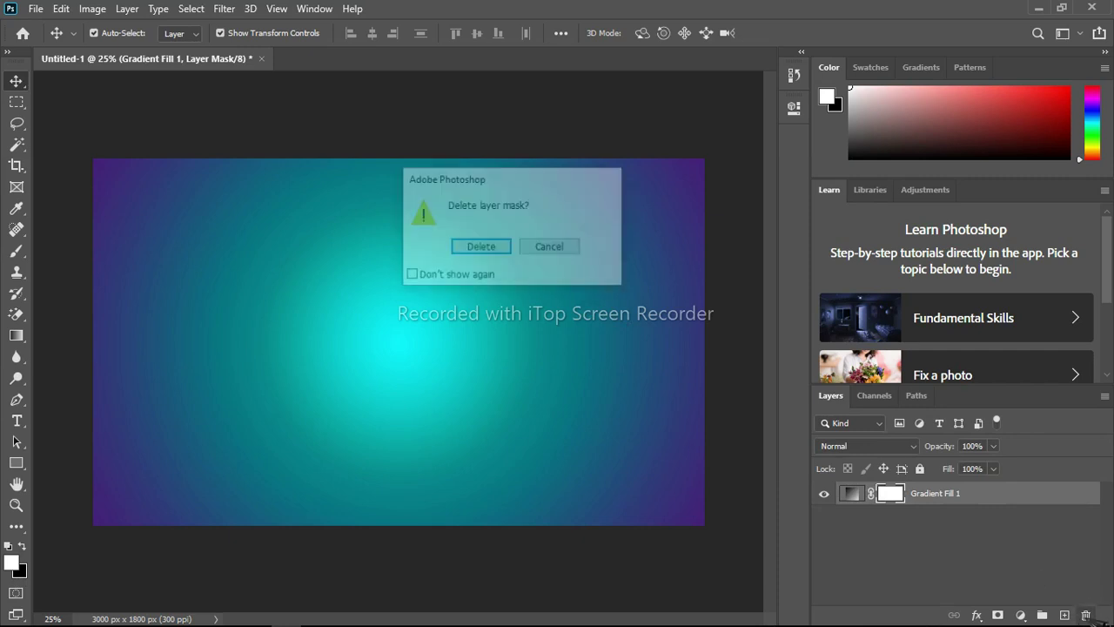
pyautogui.click(492, 249)
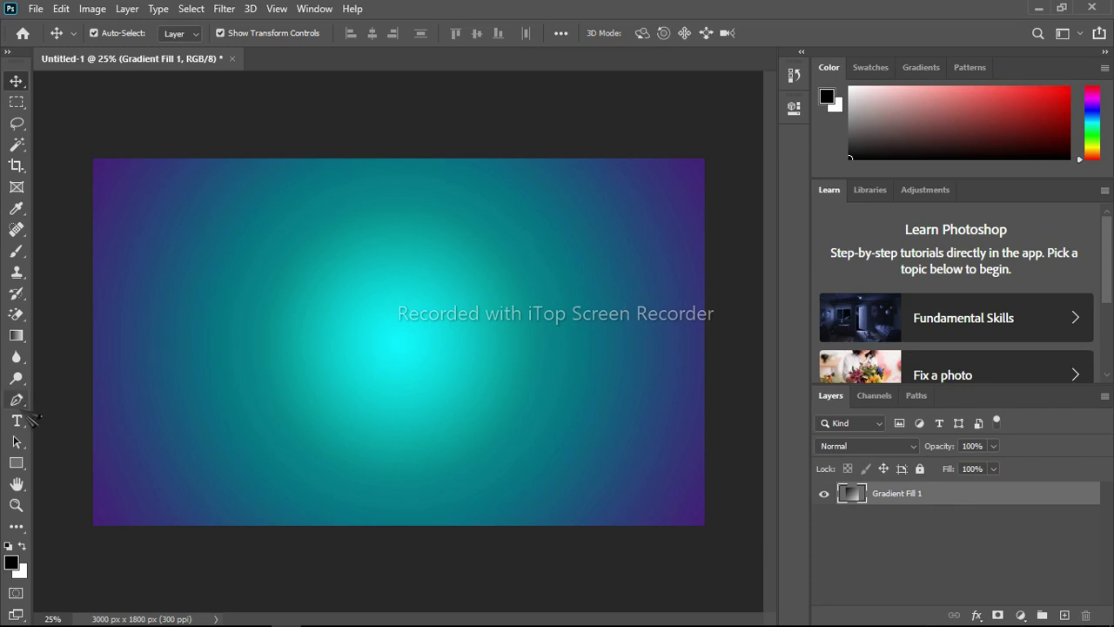
# Place a "Lorem Ipsum" text layer in the upper-left area of the canvas.
pyautogui.press('t')
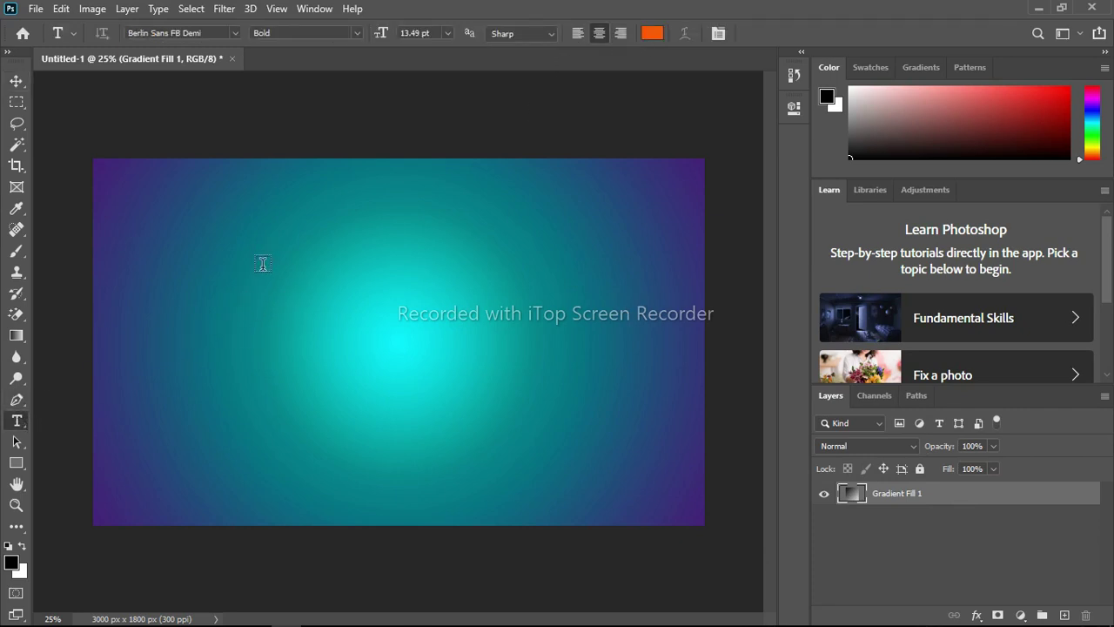
pyautogui.click(262, 262)
pyautogui.hotkey('ctrl', 'Return')
pyautogui.press('v')
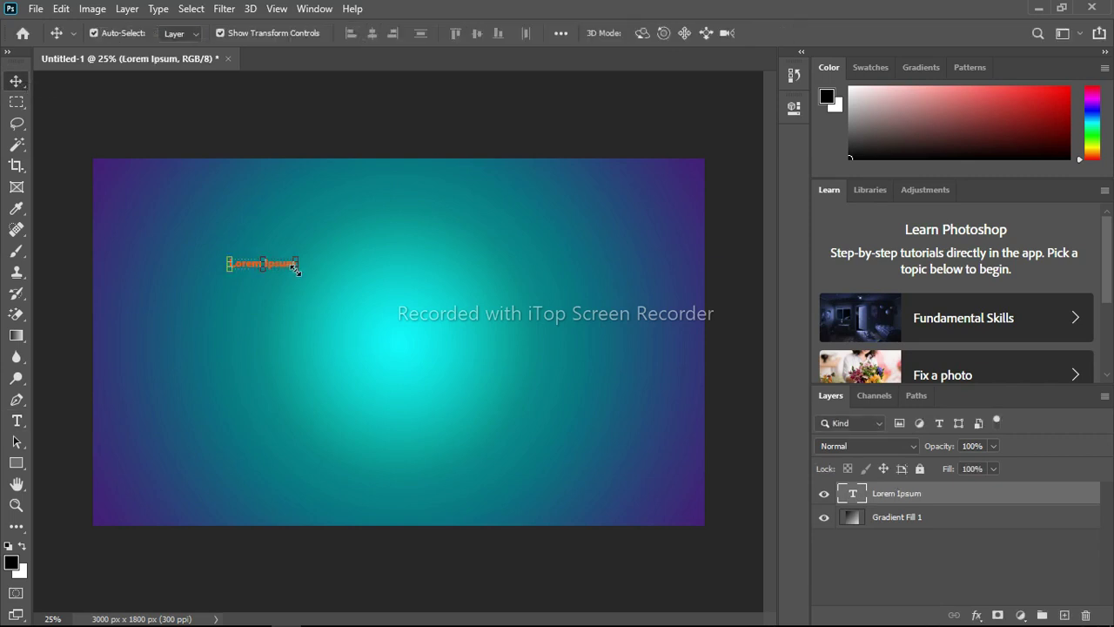
# Scale the "Lorem Ipsum" text up to about 103 pt so it spans most of the canvas width.
pyautogui.moveTo(296, 270); pyautogui.dragTo(575, 531)
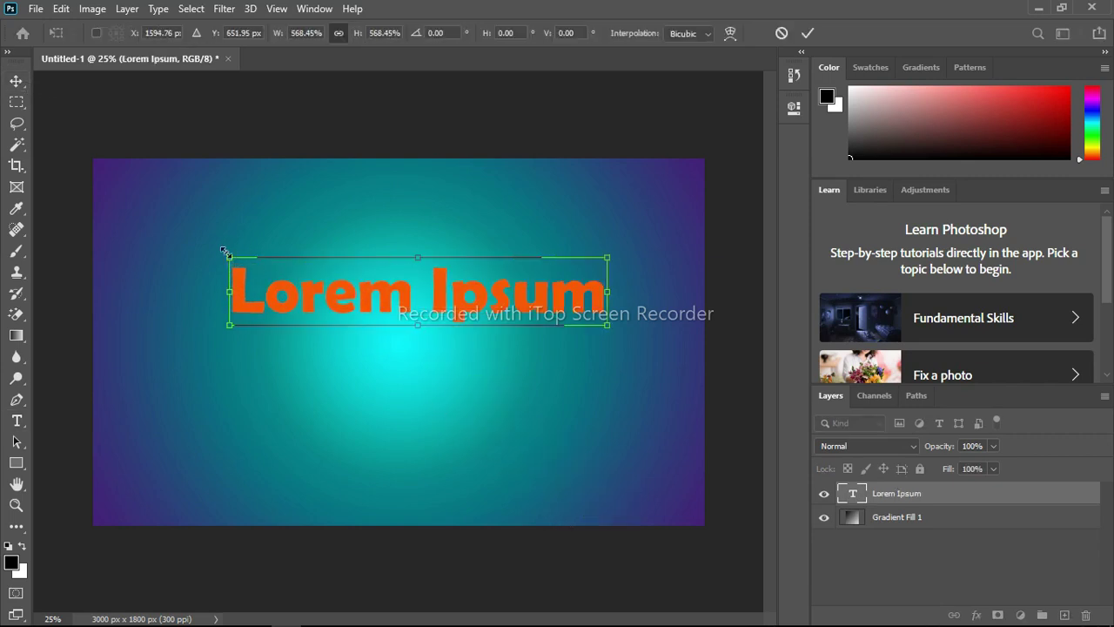
pyautogui.moveTo(224, 251); pyautogui.dragTo(130, 233)
pyautogui.moveTo(604, 321); pyautogui.dragTo(642, 329)
pyautogui.press('Return')
# Change the color of the "Lorem Ipsum" text to black 000000.
pyautogui.press('t')
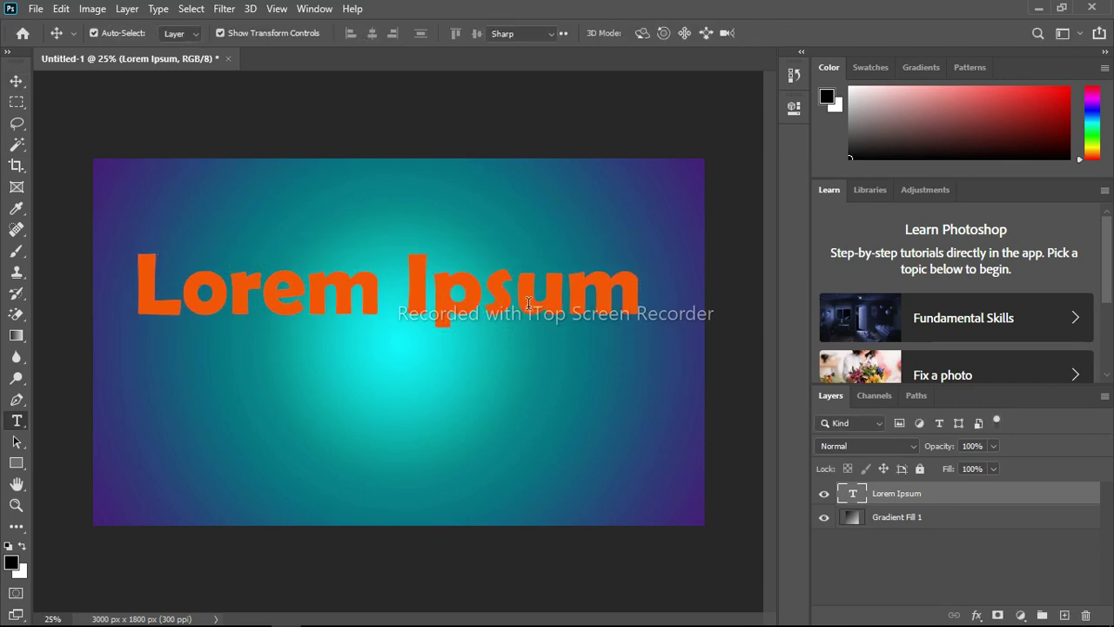
pyautogui.tripleClick(527, 304)
pyautogui.click(652, 33)
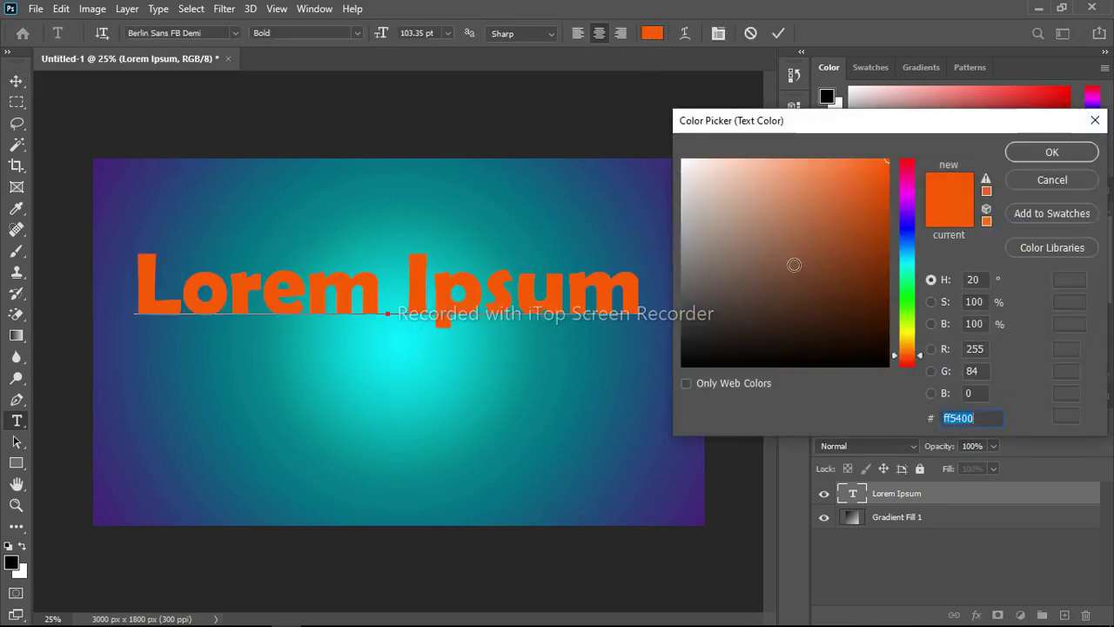
pyautogui.write('000000')
pyautogui.click(1044, 152)
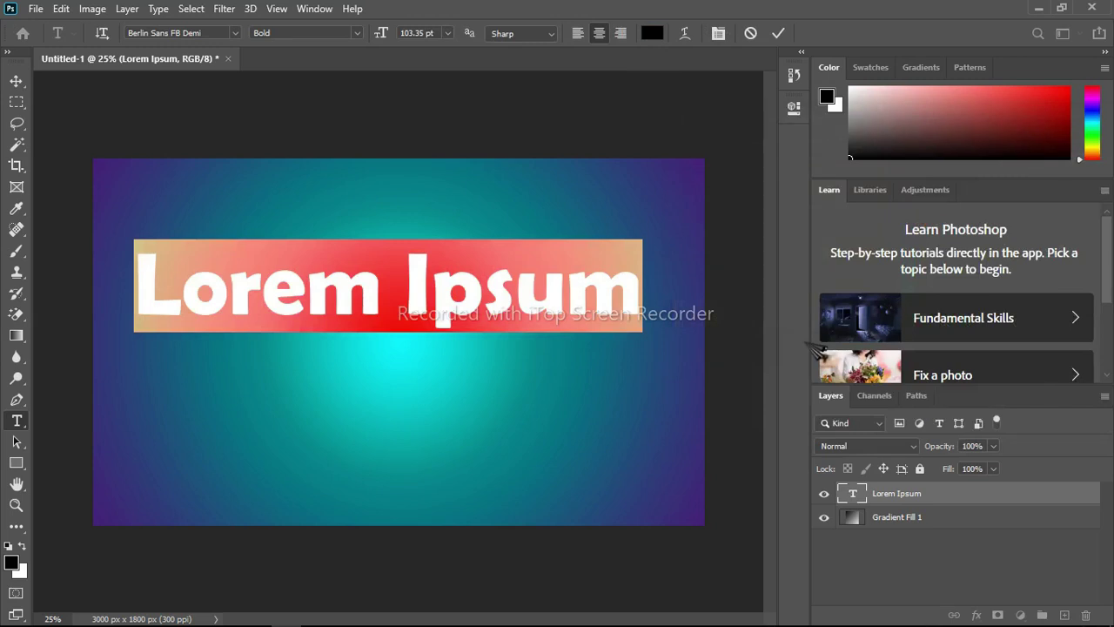
# Replace the selected placeholder text with "HeLLo" and commit the text edit.
pyautogui.press('BackSpace')
pyautogui.write('H')
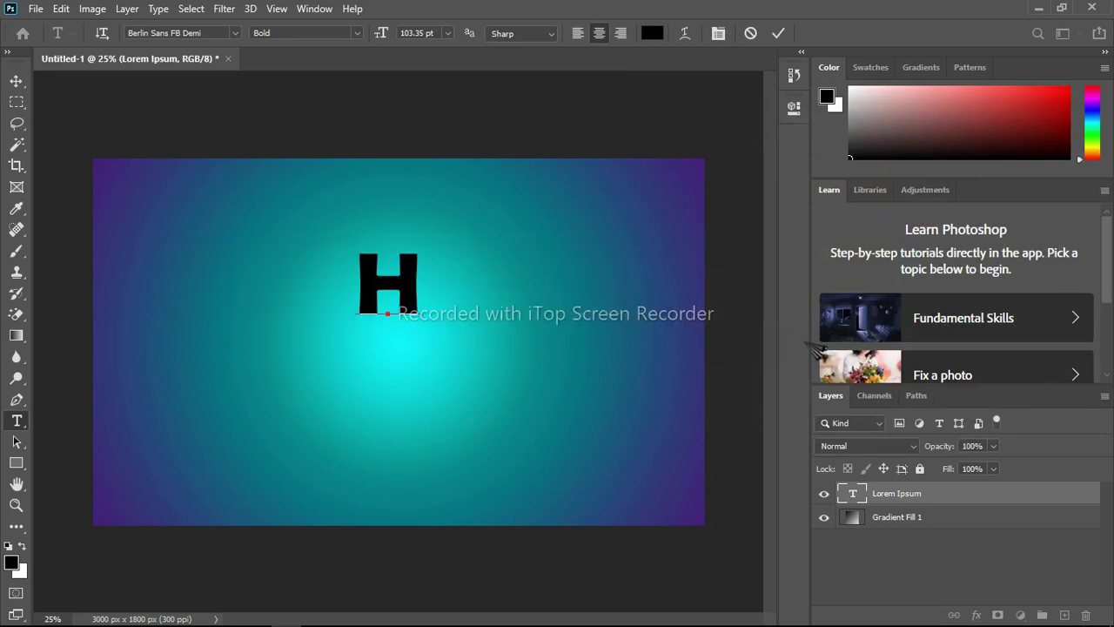
pyautogui.write('eLLo')
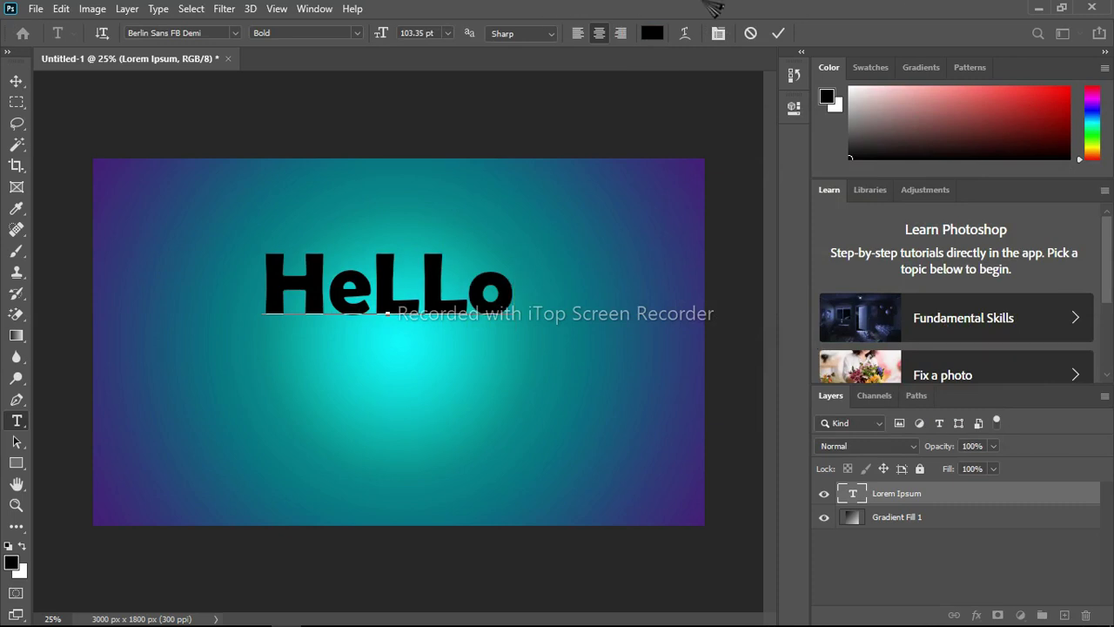
pyautogui.click(778, 33)
# Scale the "HeLLo" text up to about 149% and move it to the horizontal center of the canvas, slightly above the middle.
pyautogui.press('v')
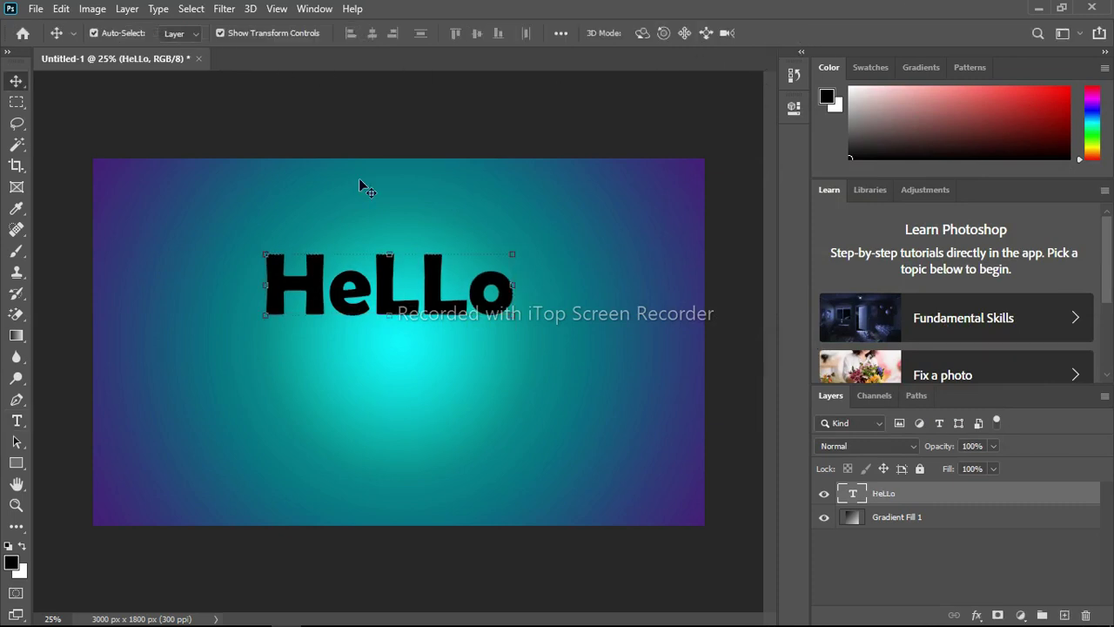
pyautogui.moveTo(520, 316); pyautogui.dragTo(563, 339)
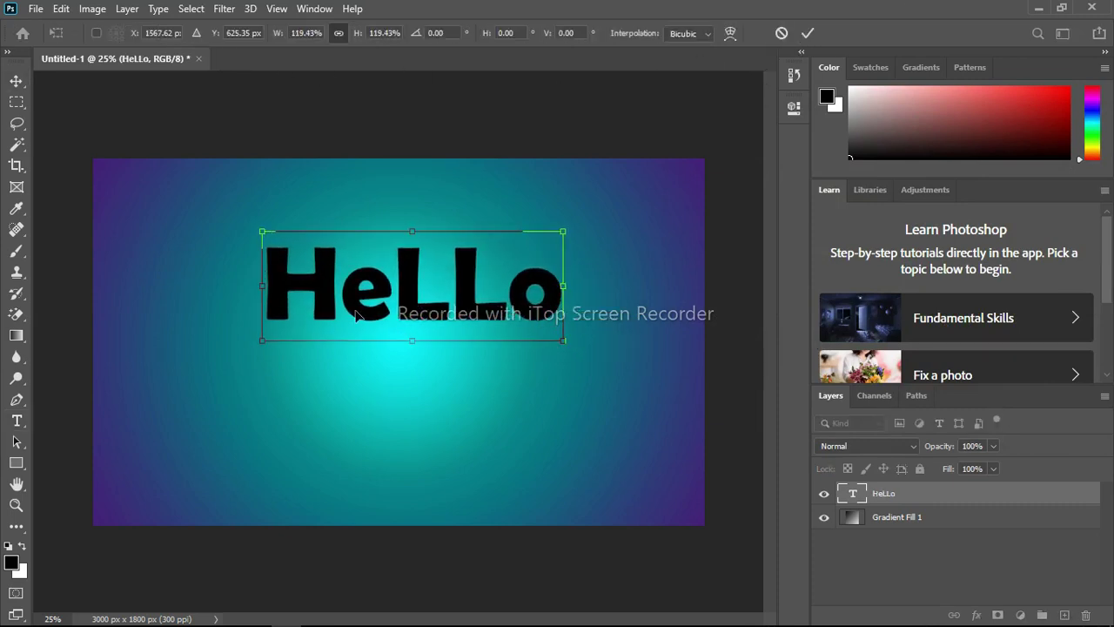
pyautogui.moveTo(262, 337); pyautogui.dragTo(226, 353)
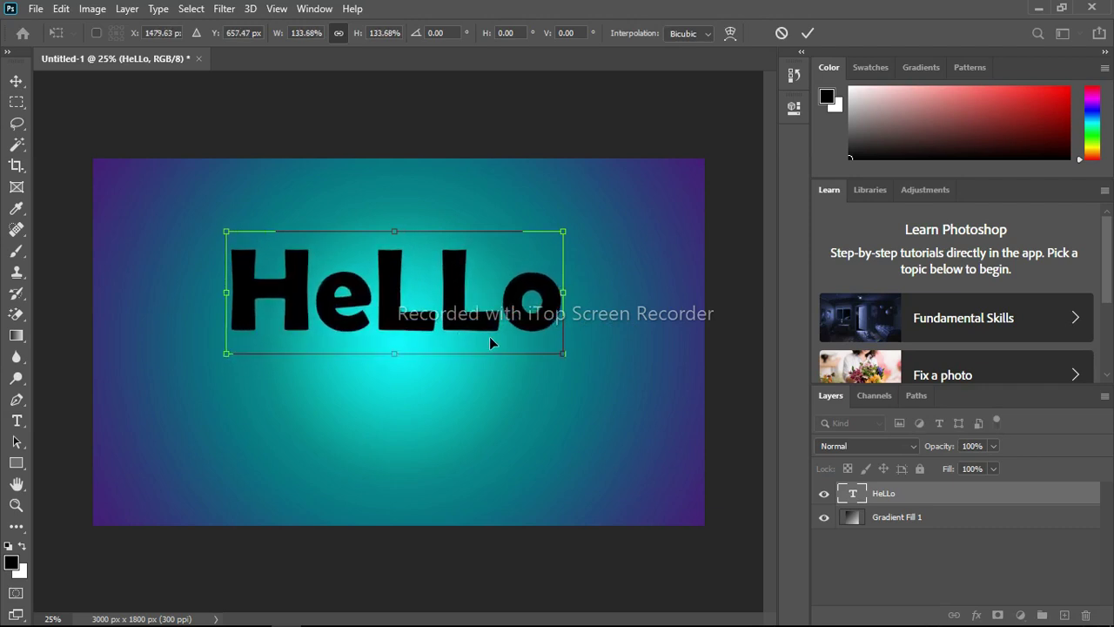
pyautogui.moveTo(557, 358); pyautogui.dragTo(600, 367)
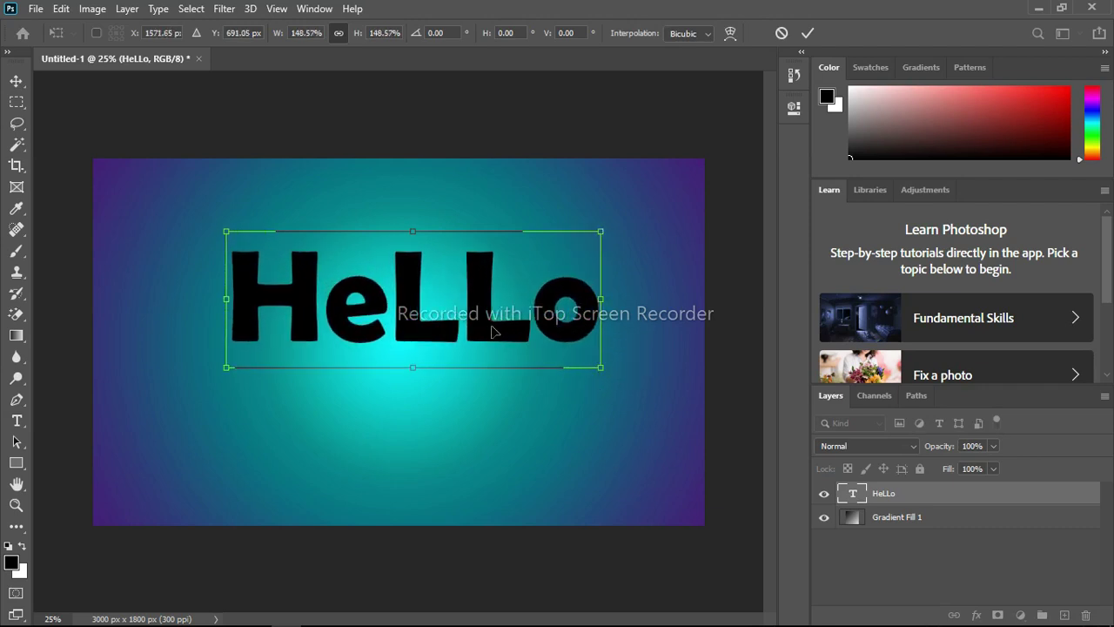
pyautogui.moveTo(492, 331); pyautogui.dragTo(478, 365)
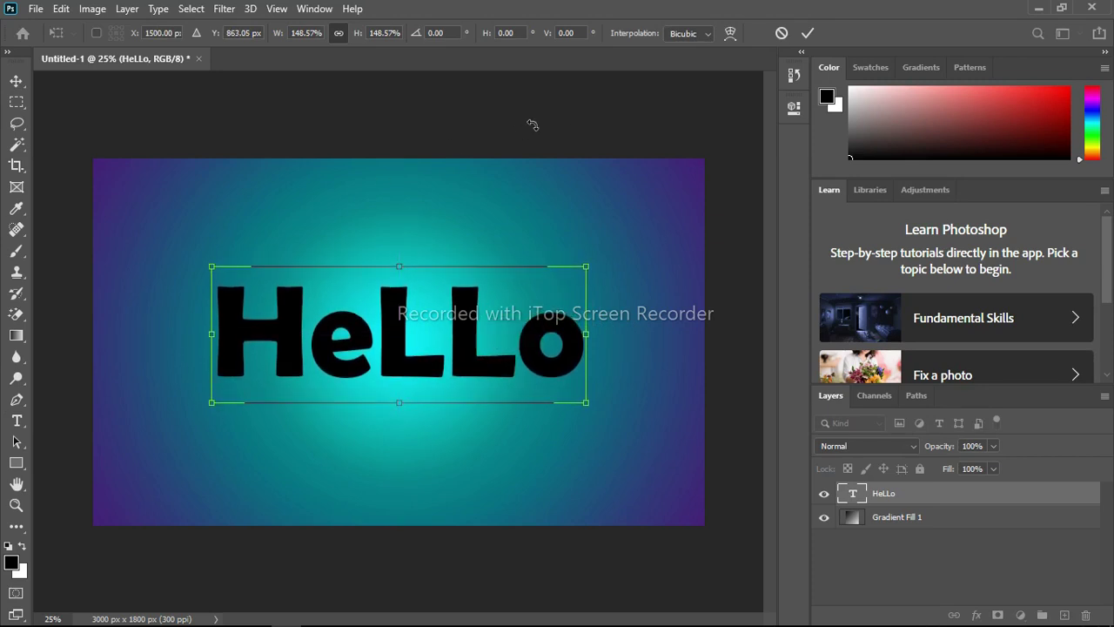
pyautogui.click(808, 33)
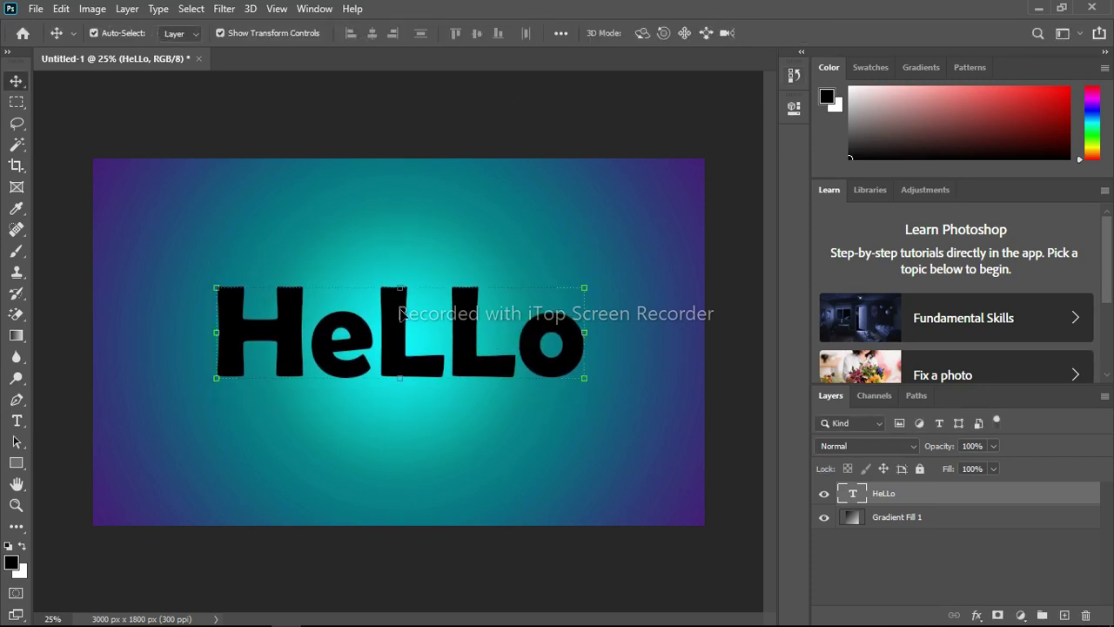
# Warp the "HeLLo" text with a horizontal Arc style and a bend of +14%.
pyautogui.doubleClick(470, 351)
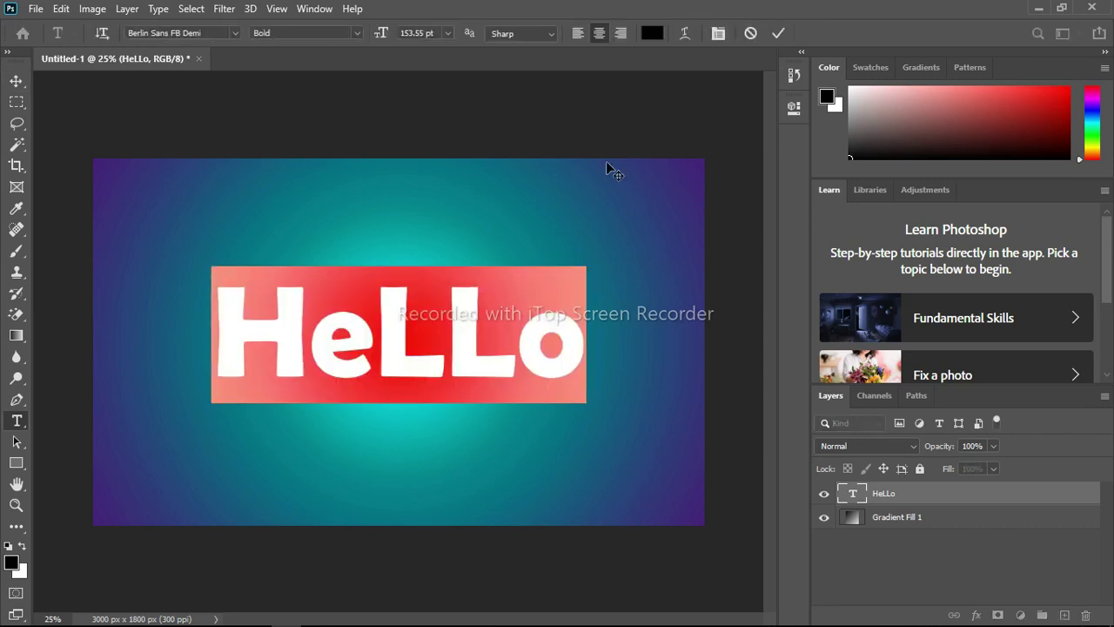
pyautogui.click(690, 39)
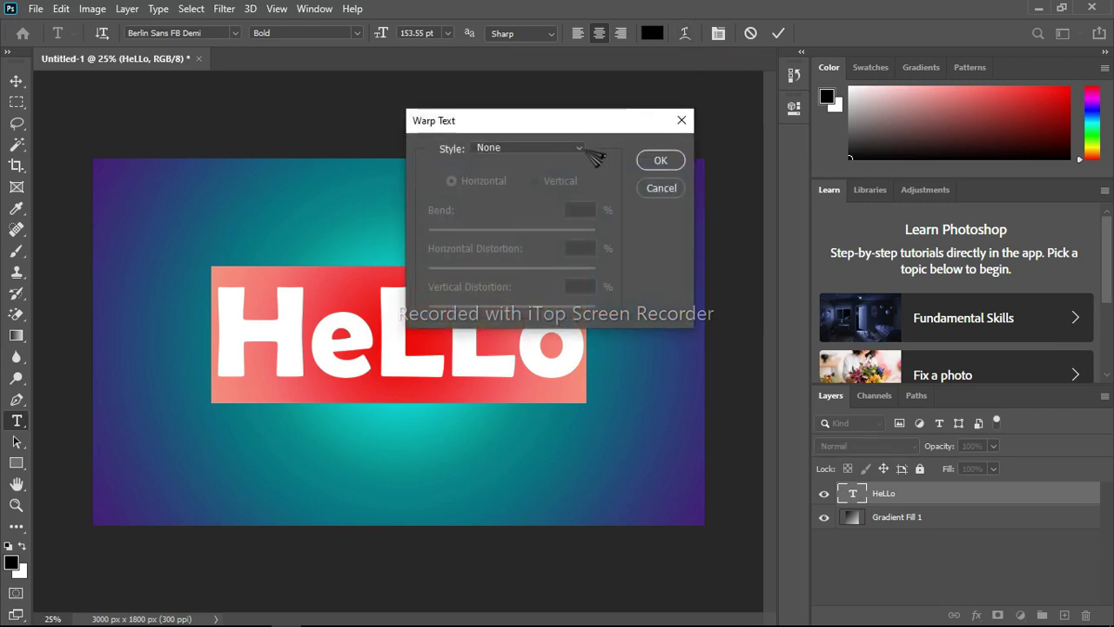
pyautogui.click(588, 150)
pyautogui.click(523, 192)
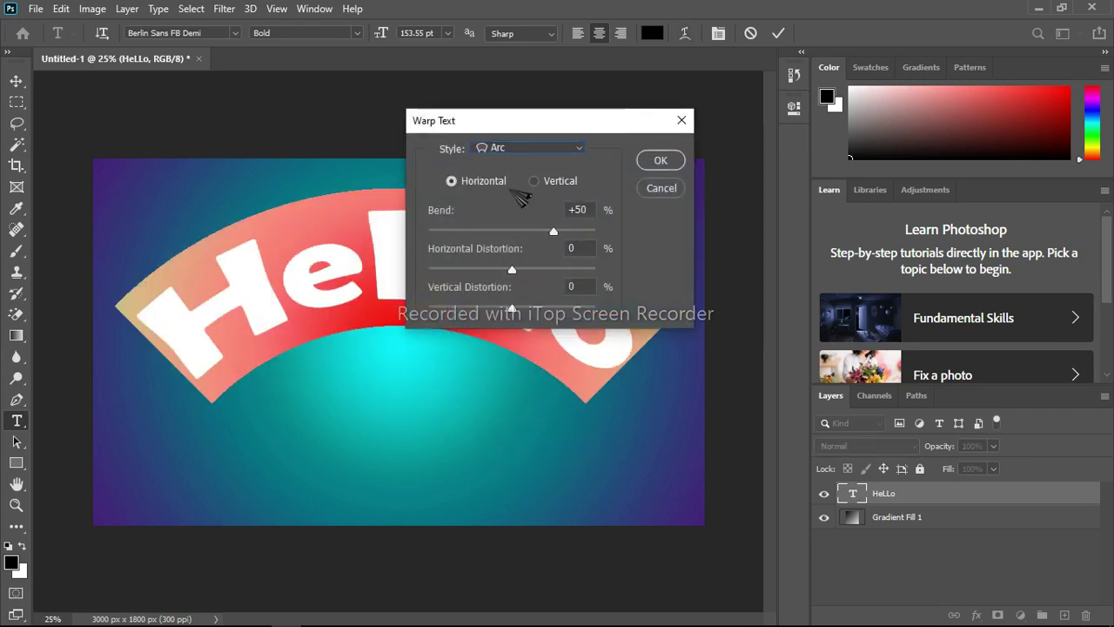
pyautogui.doubleClick(576, 210)
pyautogui.write('+14')
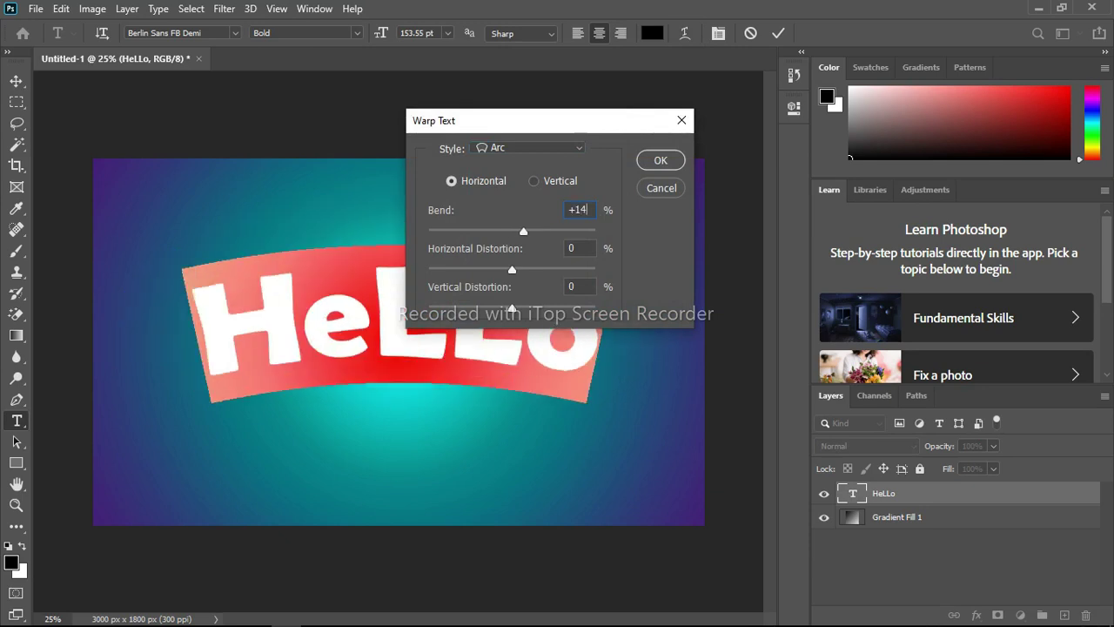
pyautogui.click(663, 162)
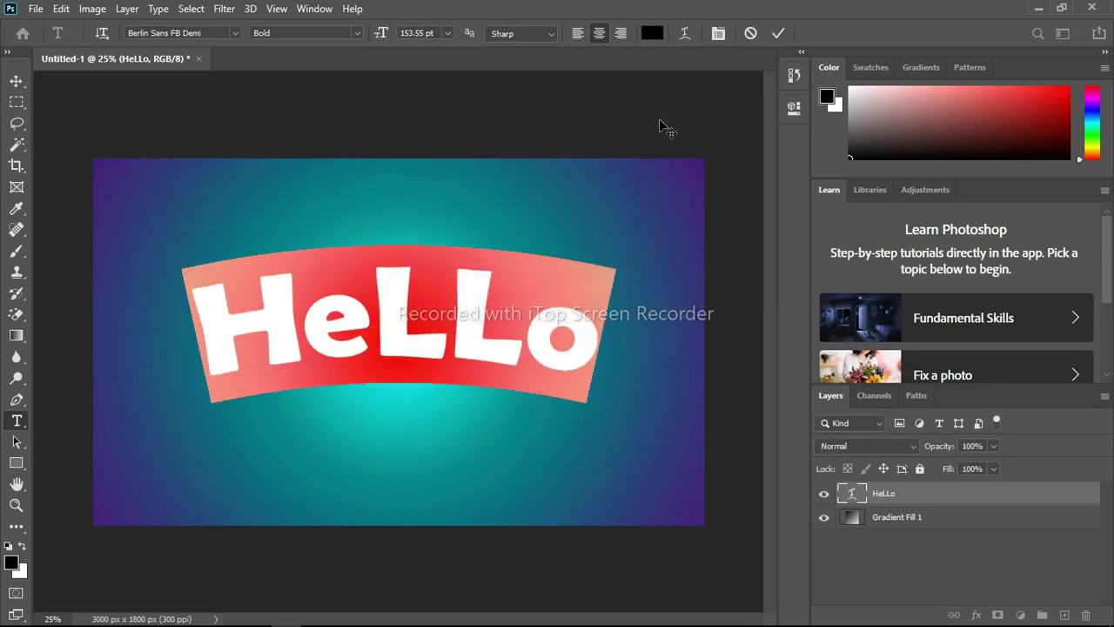
pyautogui.click(778, 33)
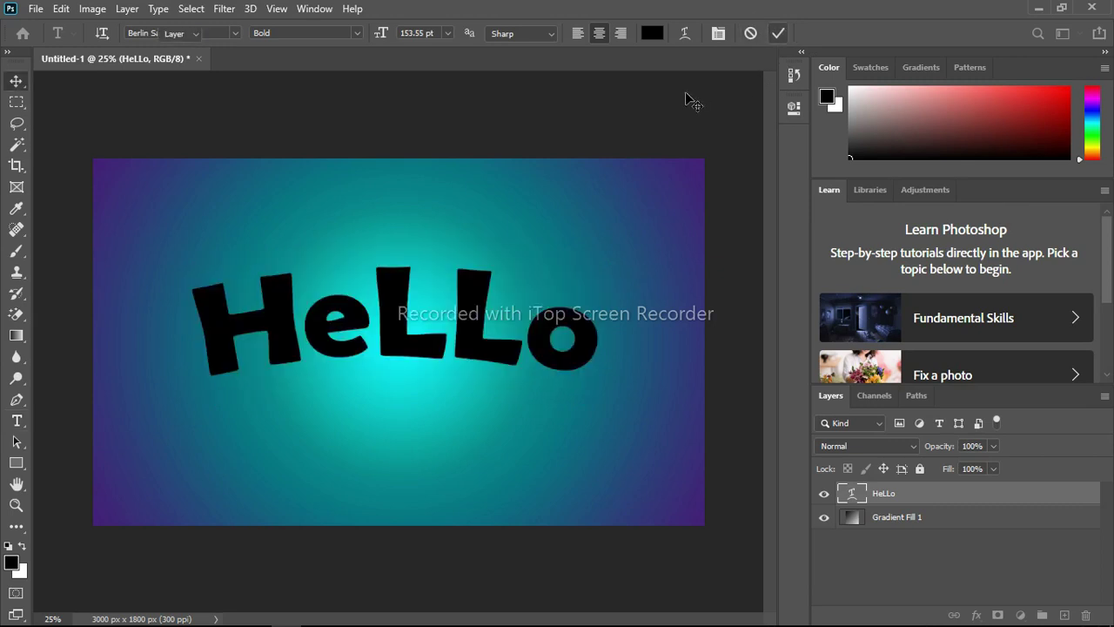
# Add a 24 px outside Stroke in dark purple to the "HeLLo" layer, then collapse its effects list and deselect the layer.
pyautogui.press('v')
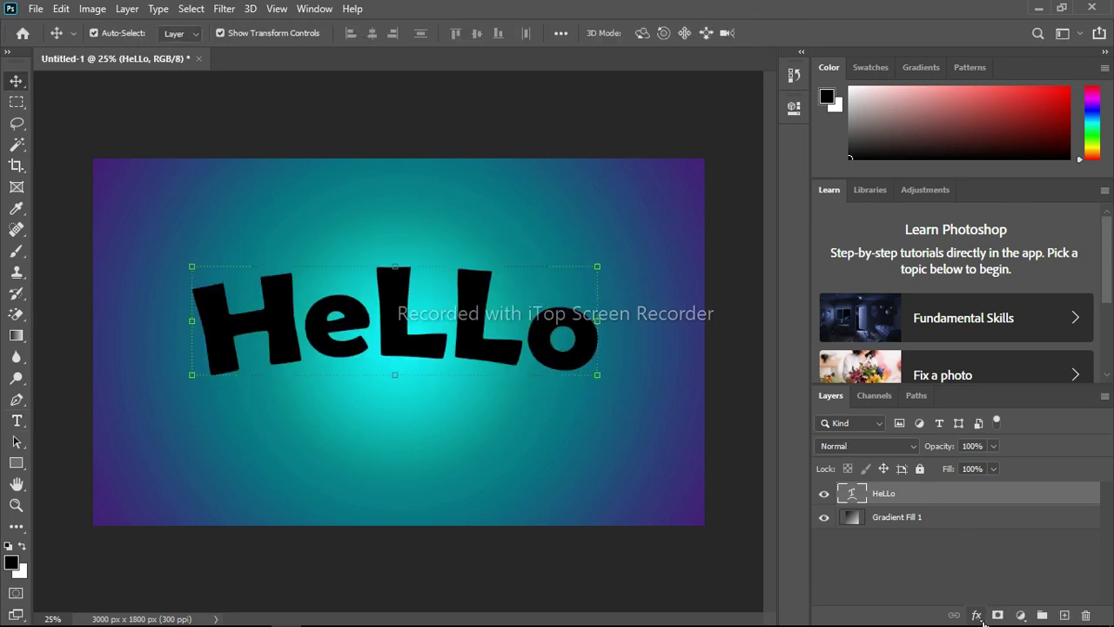
pyautogui.click(976, 615)
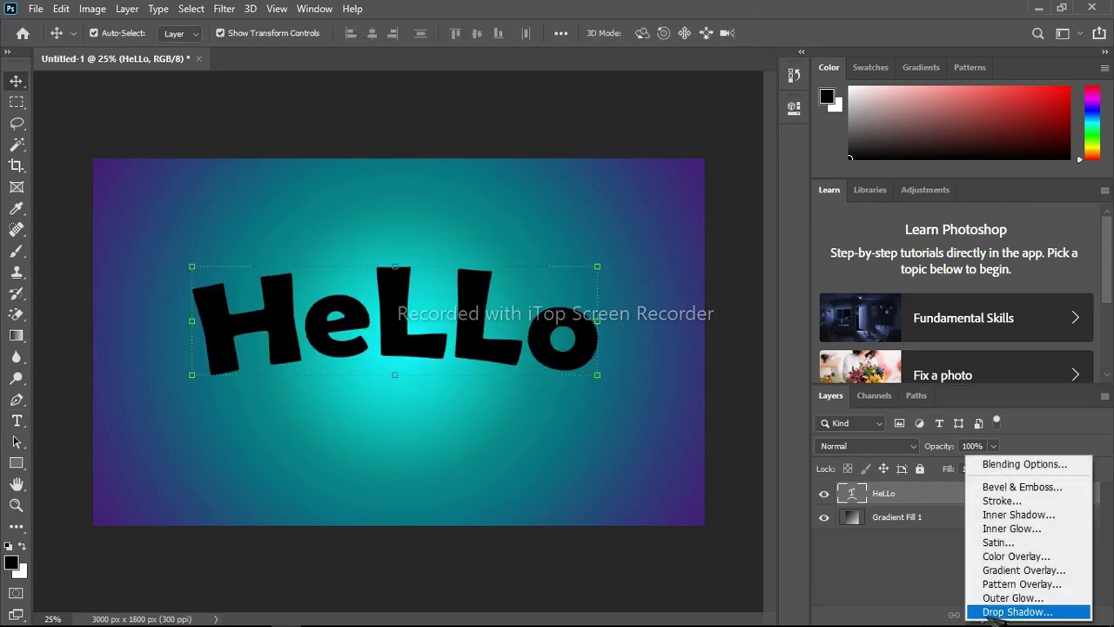
pyautogui.click(1001, 501)
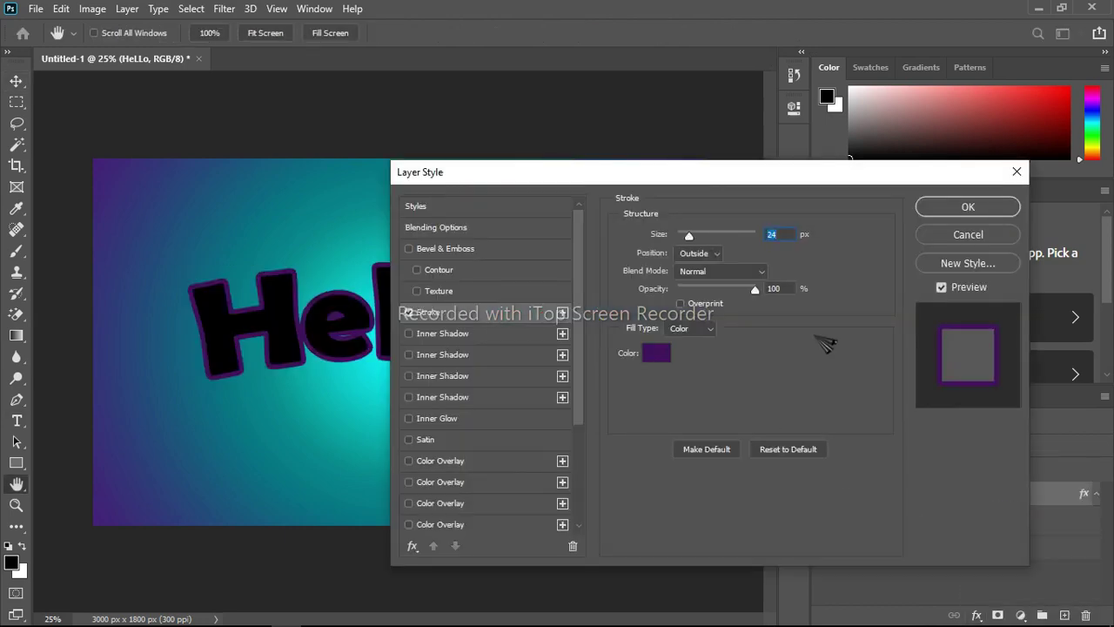
pyautogui.moveTo(820, 174); pyautogui.dragTo(1015, 122)
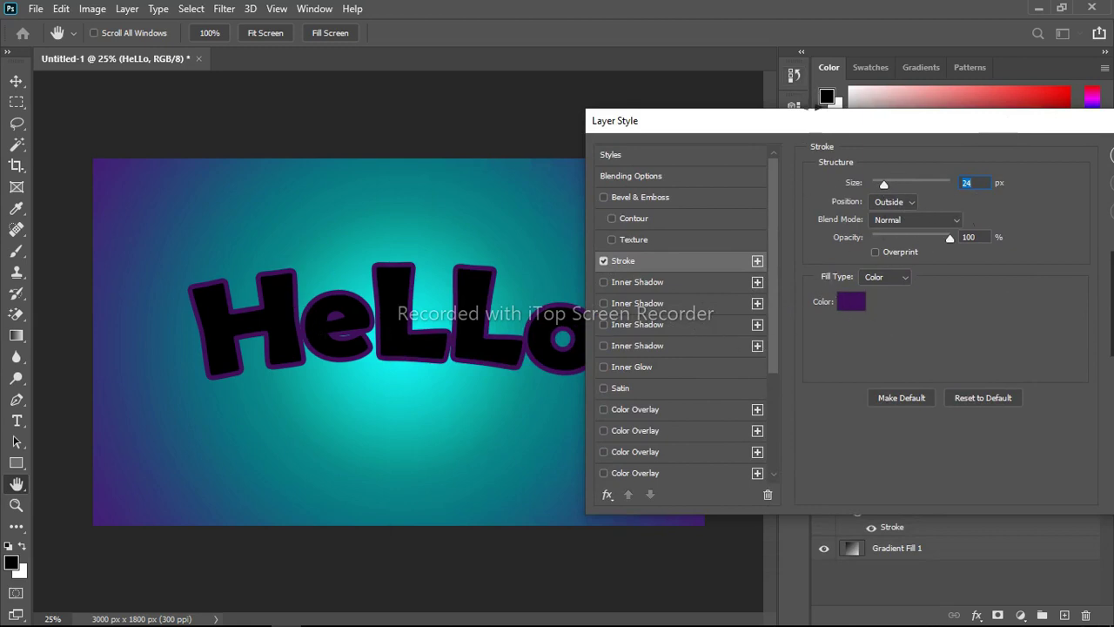
pyautogui.moveTo(843, 124); pyautogui.dragTo(560, 158)
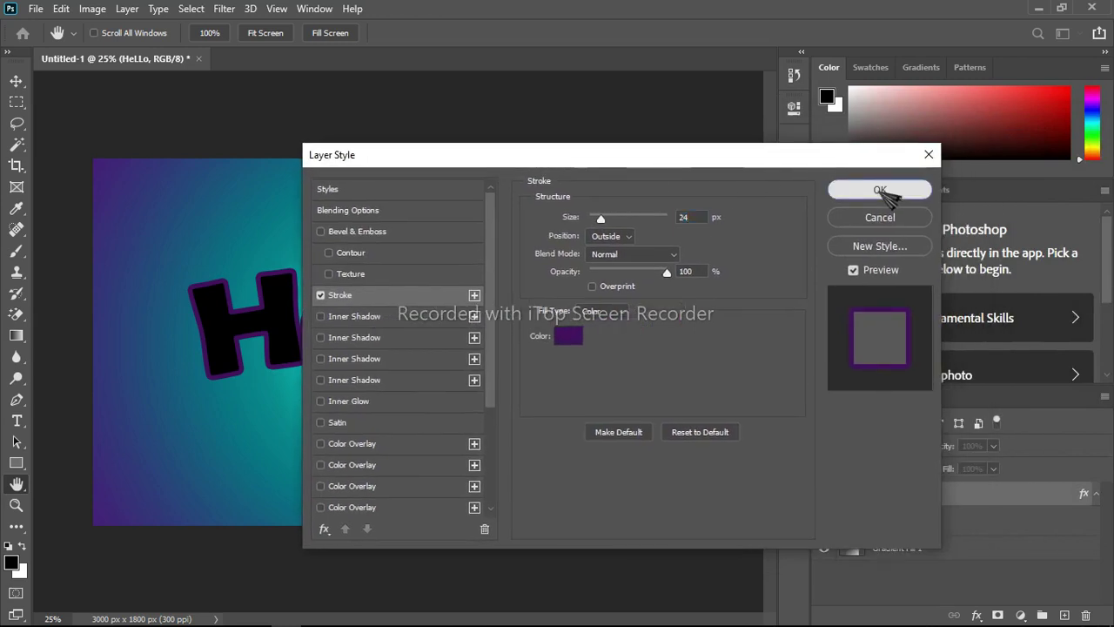
pyautogui.click(880, 189)
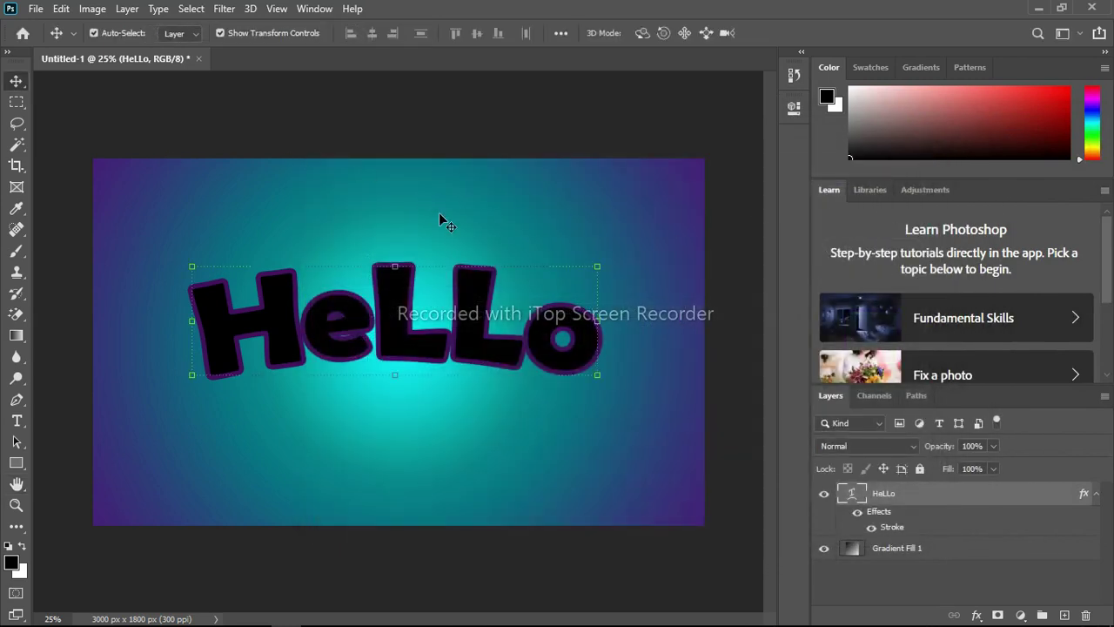
pyautogui.click(1095, 493)
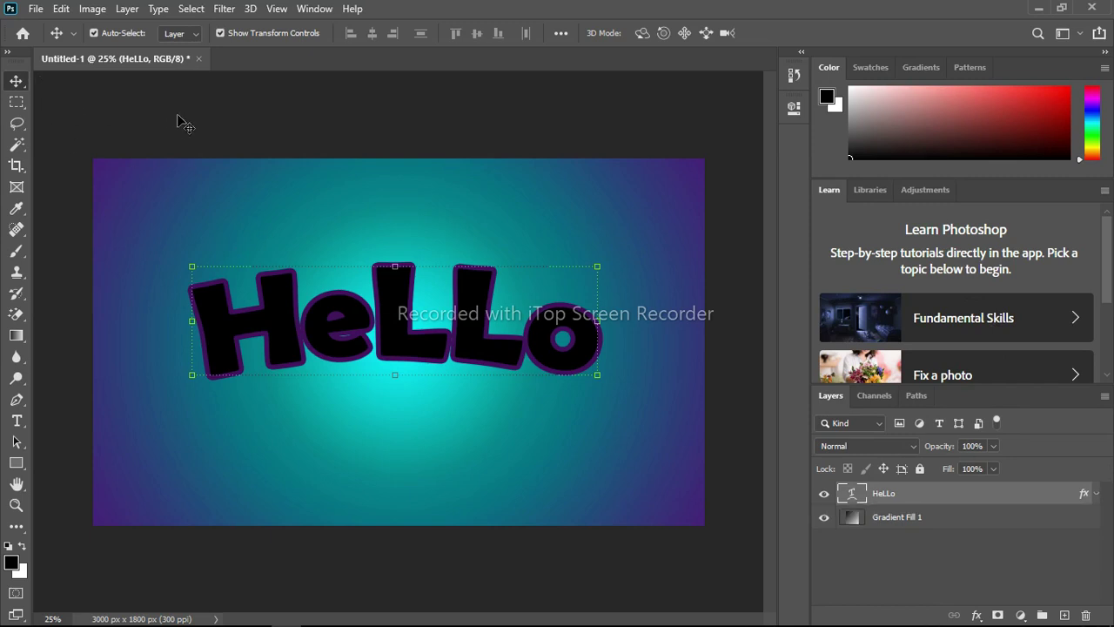
pyautogui.click(125, 117)
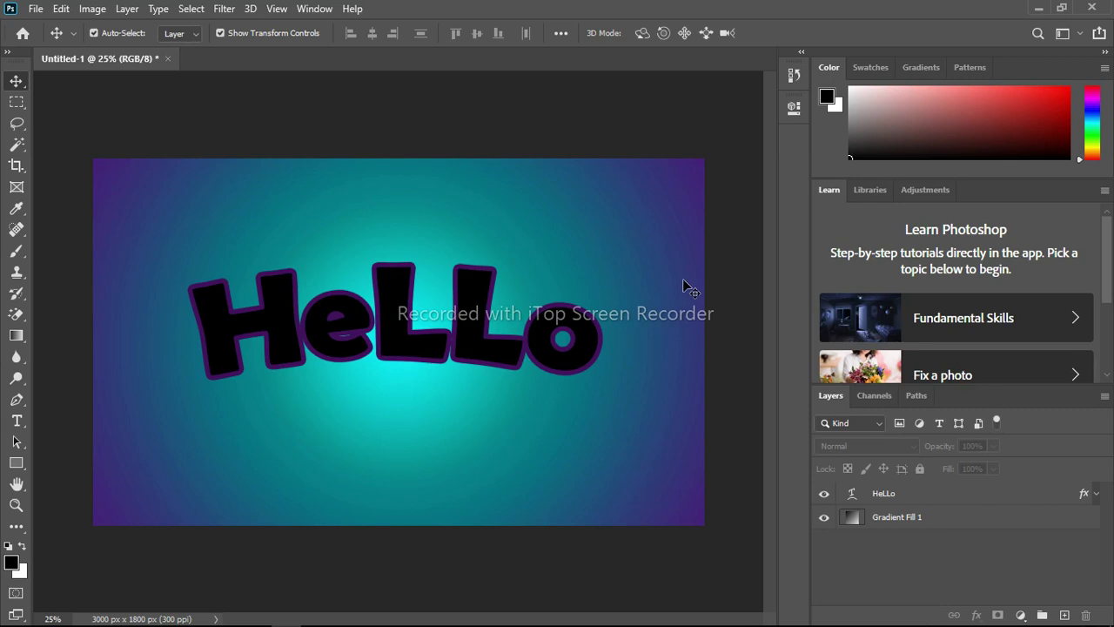
# Duplicate the "HeLLo" layer and use Free Transform to nudge the copy slightly up and to the right.
pyautogui.click(911, 495)
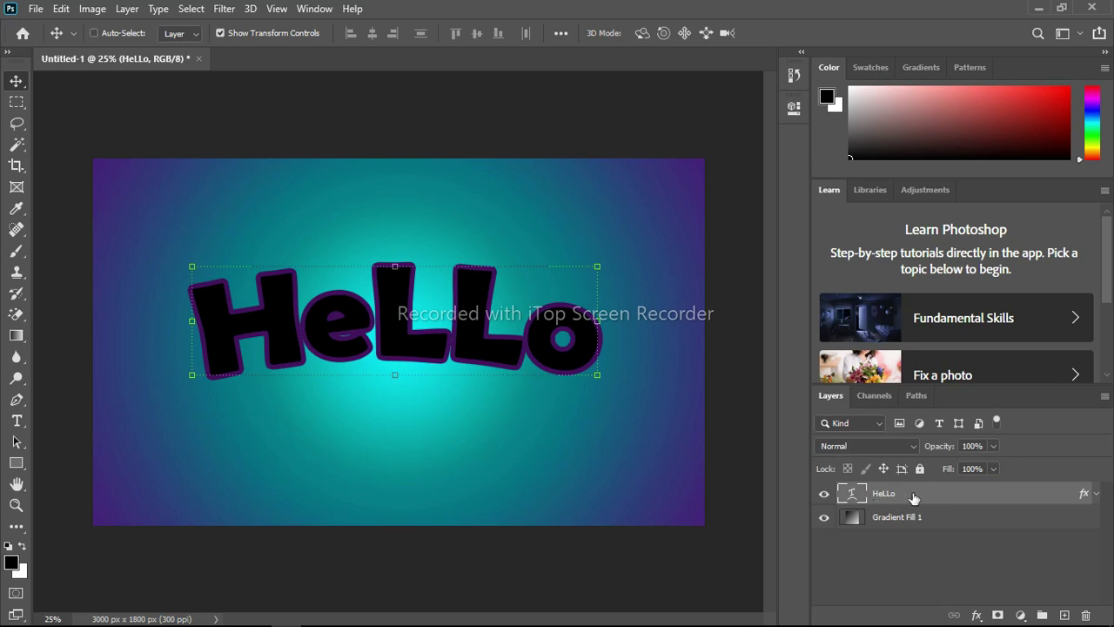
pyautogui.hotkey('ctrl', 'j')
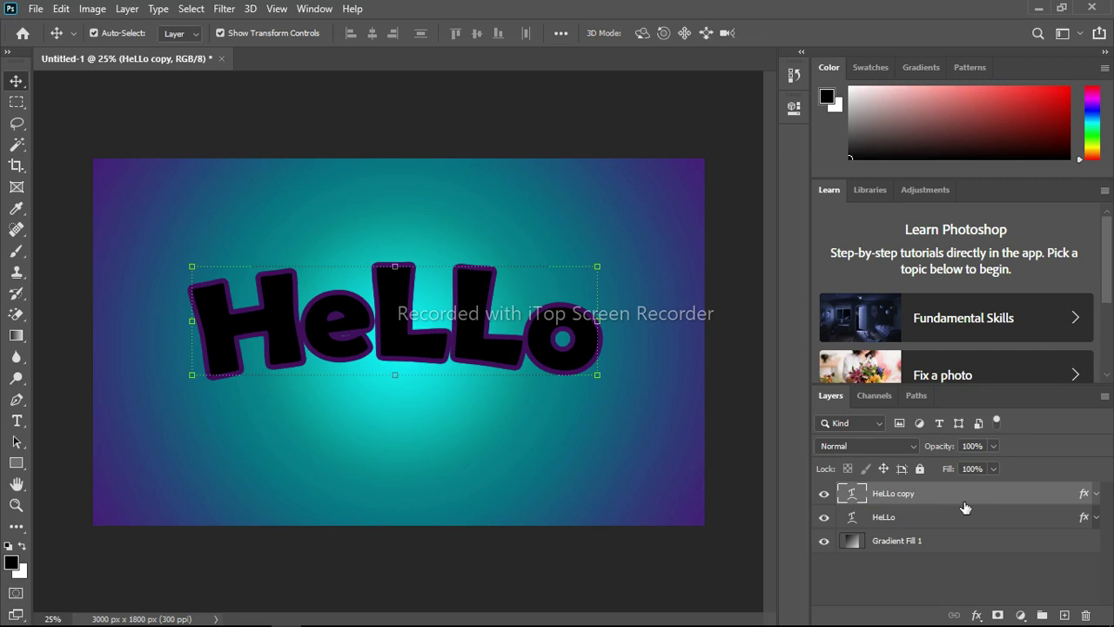
pyautogui.hotkey('ctrl', 't')
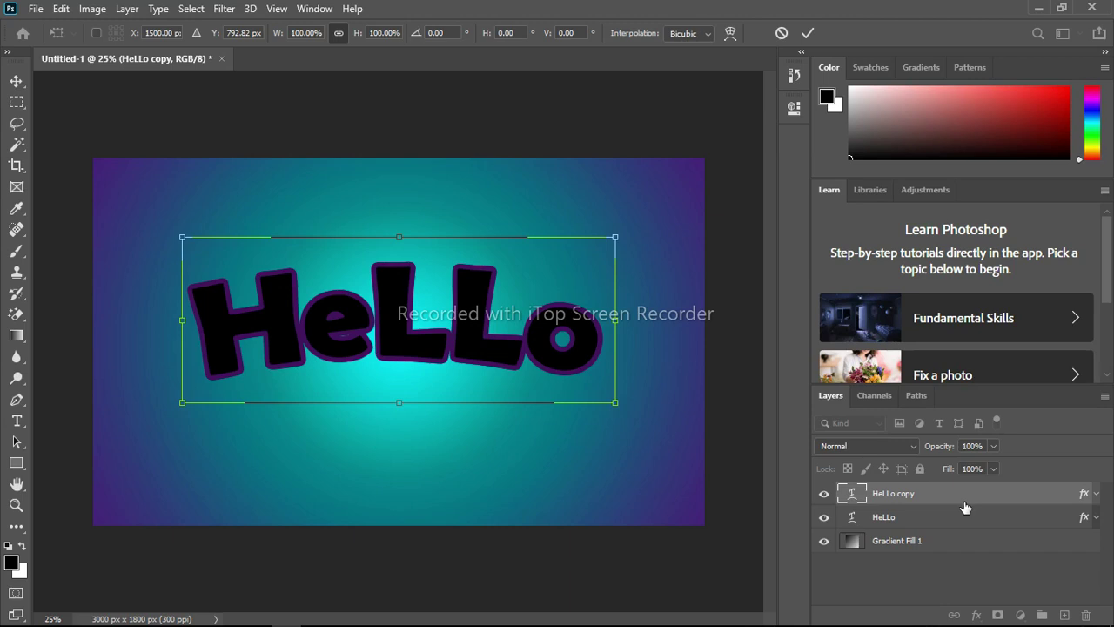
pyautogui.press('Up')
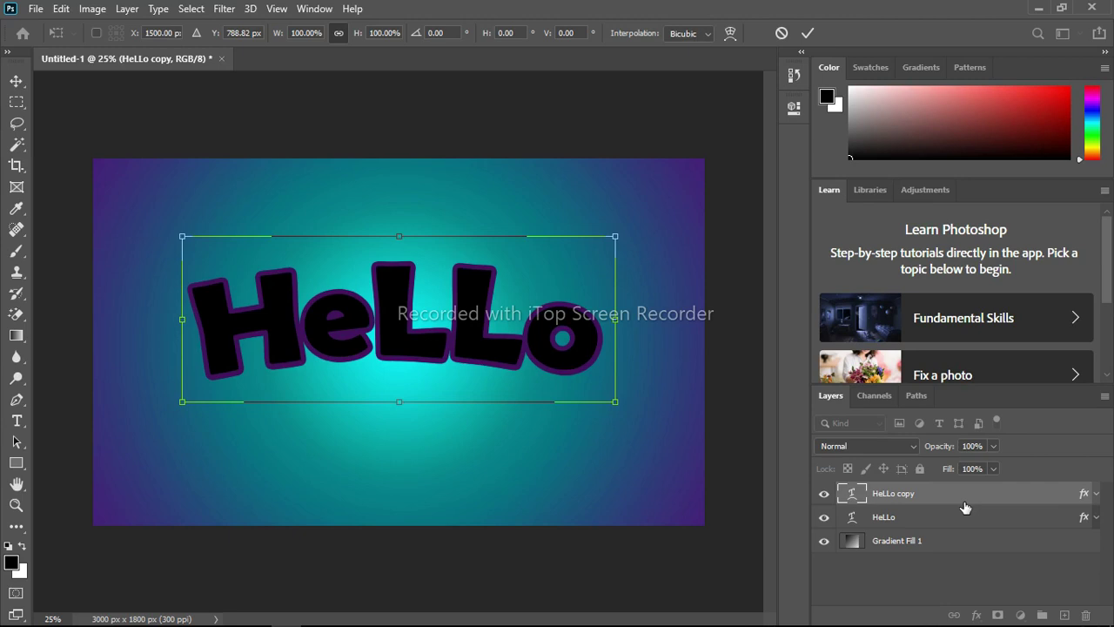
pyautogui.press('Right')
pyautogui.press('Return')
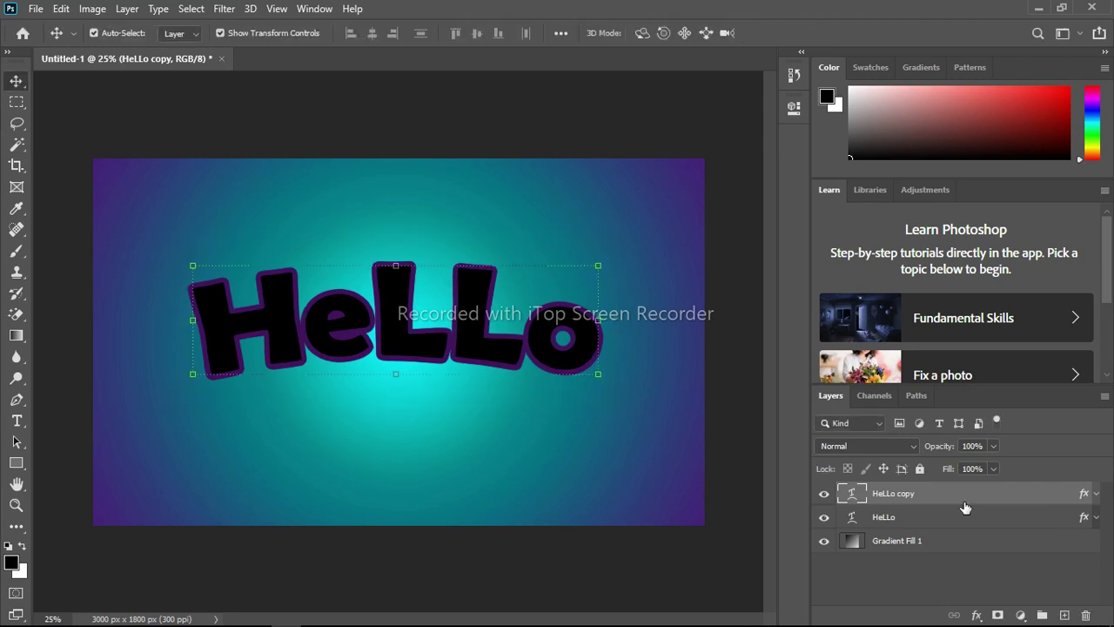
pyautogui.click(733, 211)
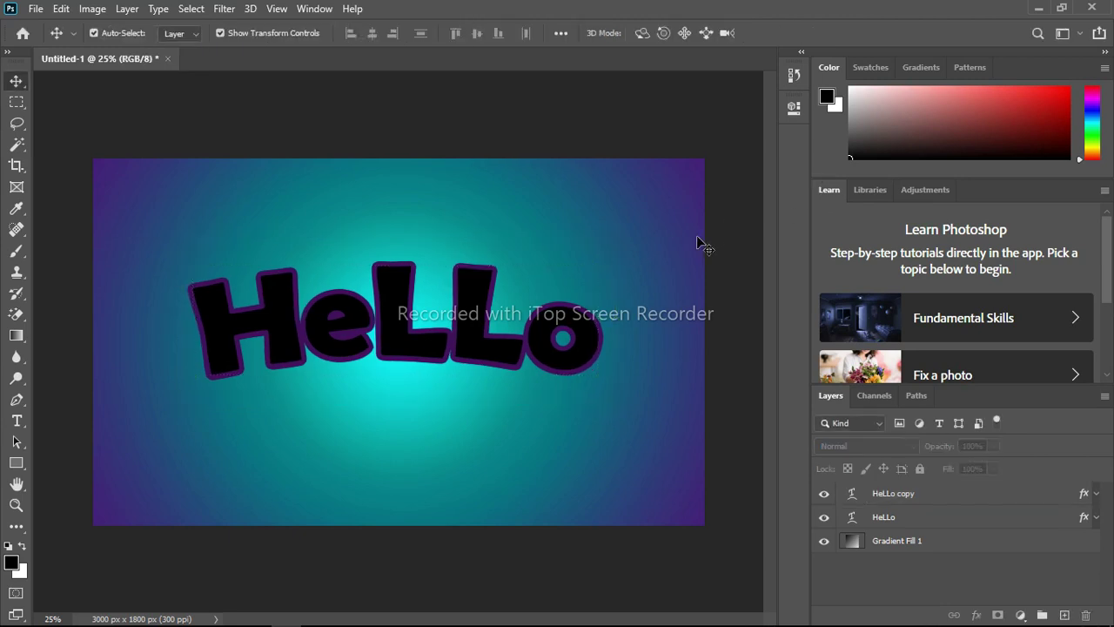
# Duplicate the "HeLLo copy" layer three times with the transform repeated, so each copy is offset slightly further up and right.
pyautogui.click(946, 500)
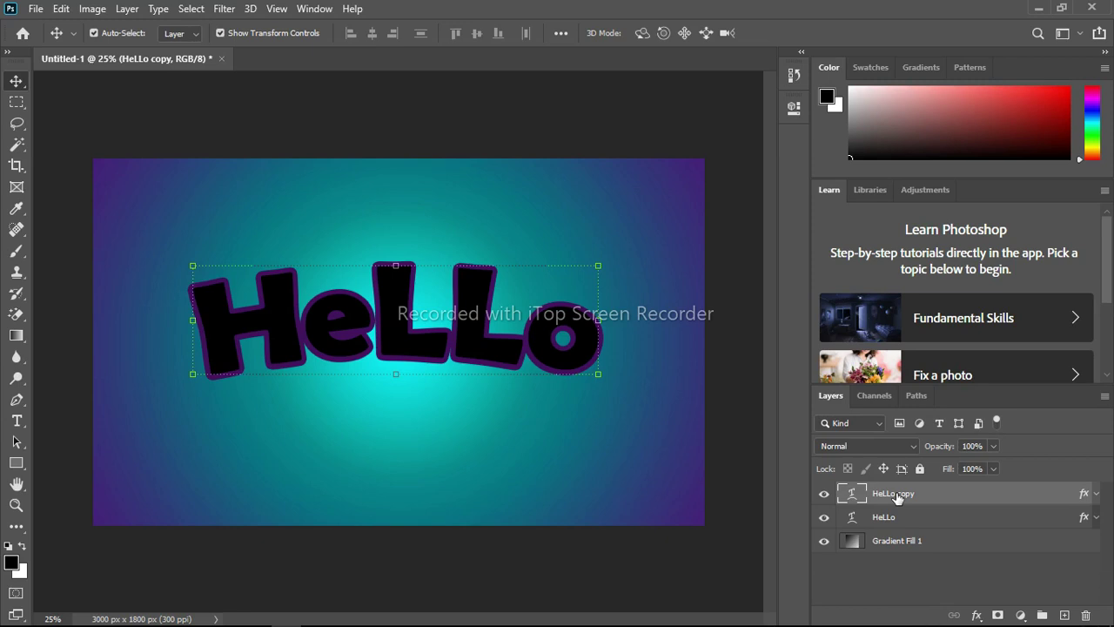
pyautogui.press('ctrl')
pyautogui.hotkey('ctrl', 'j')
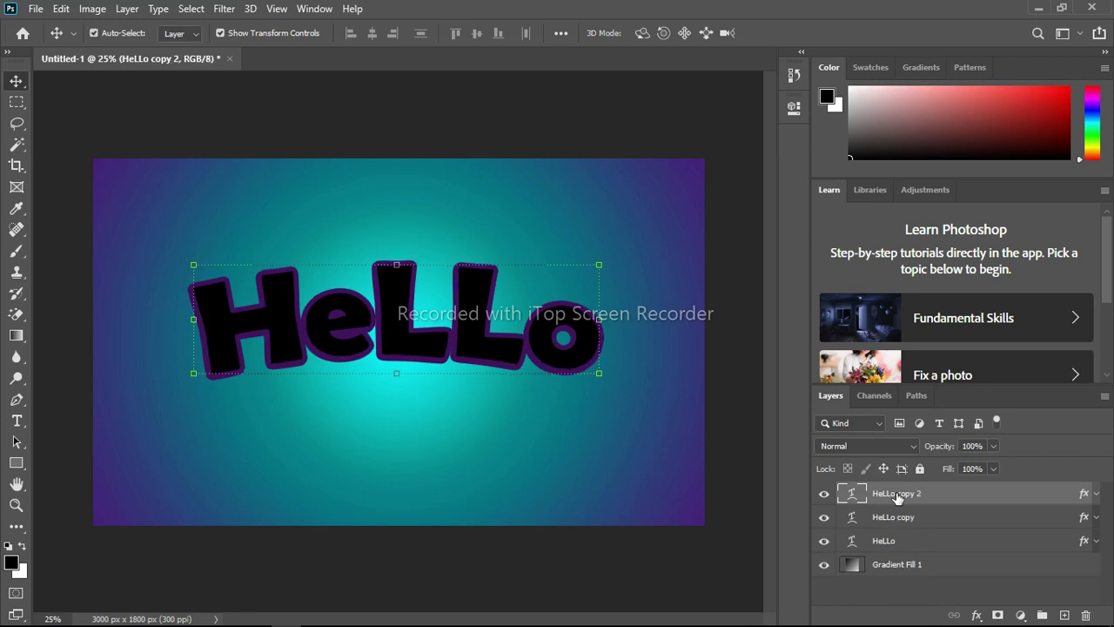
pyautogui.press('ctrl')
pyautogui.hotkey('ctrl', 'j')
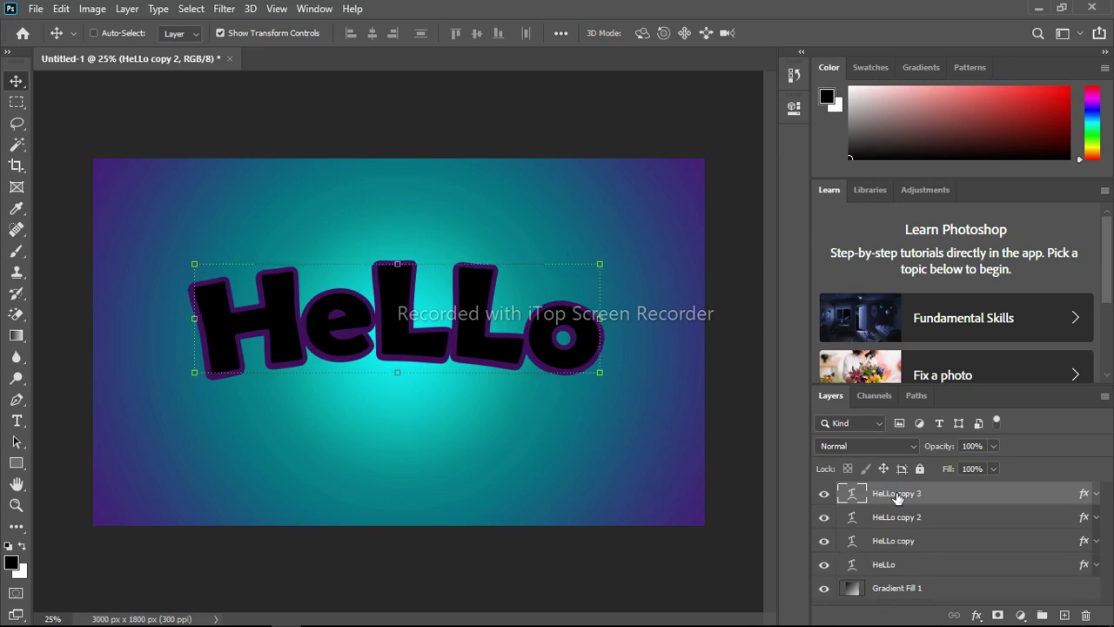
pyautogui.hotkey('ctrl', 'j')
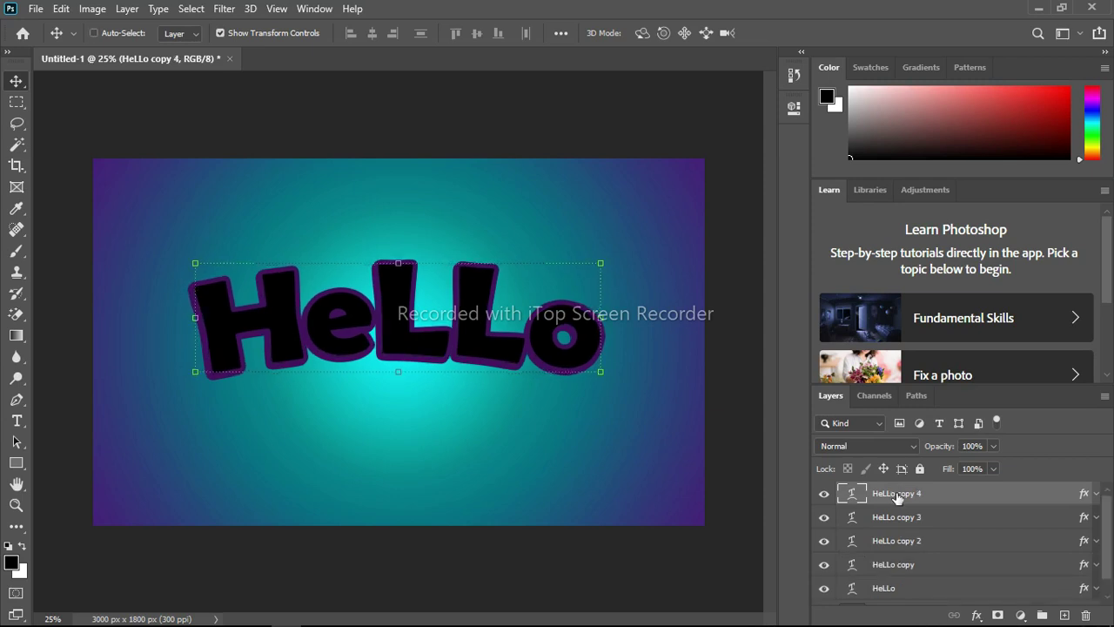
# Duplicate the top HeLLo layer twice more, offset further up and right, and group all text layers beneath the topmost copy.
pyautogui.hotkey('ctrl', 'j')
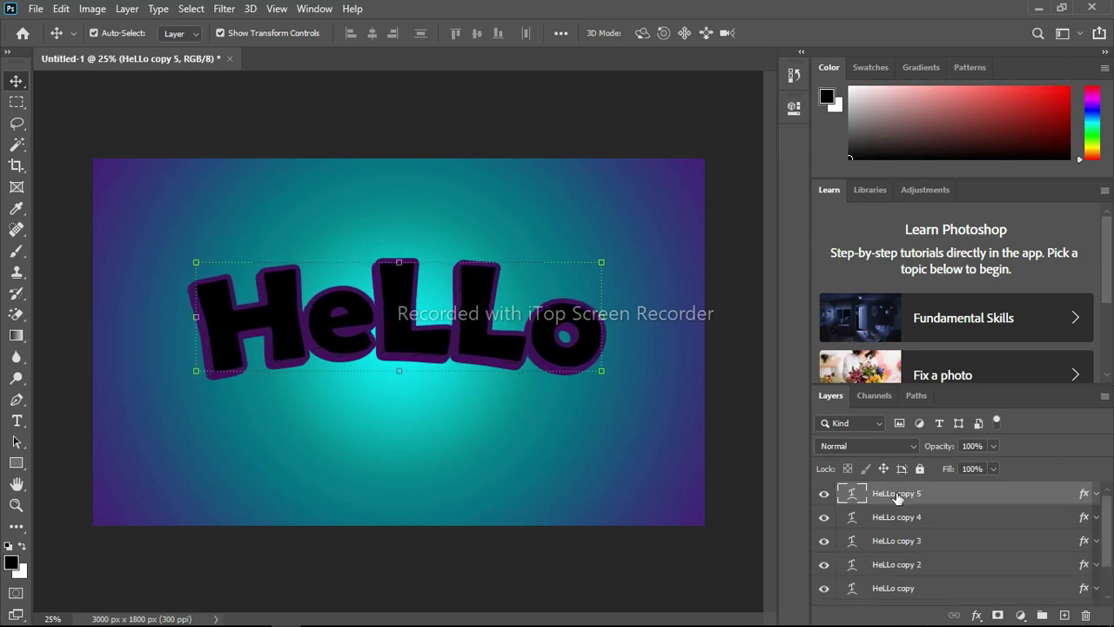
pyautogui.hotkey('ctrl', 'j')
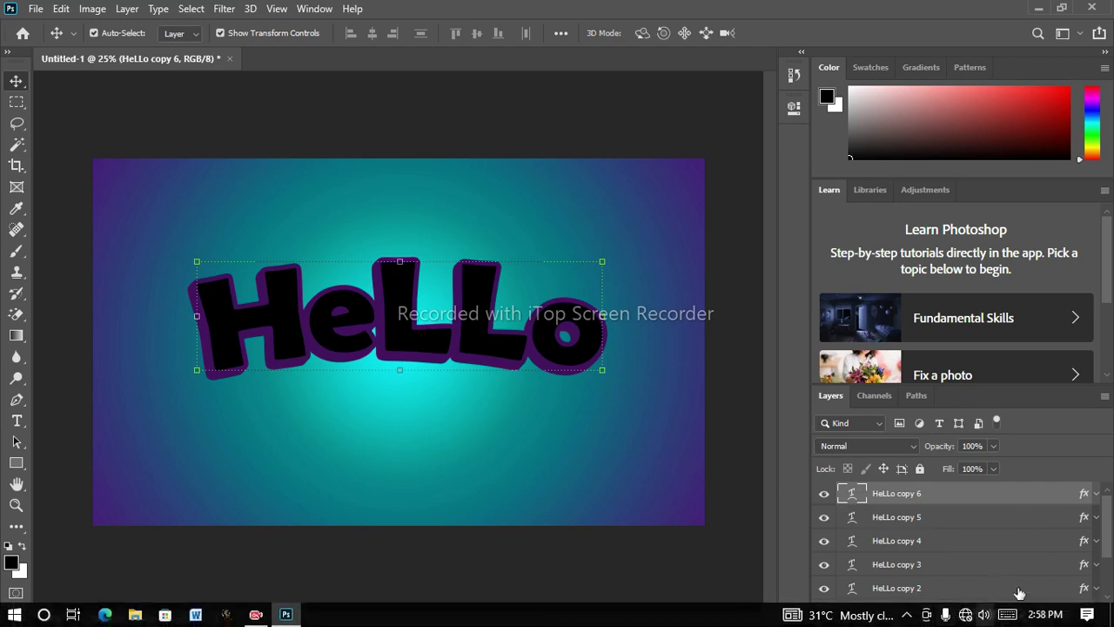
pyautogui.click(900, 519)
pyautogui.scroll(-2, 914, 526)
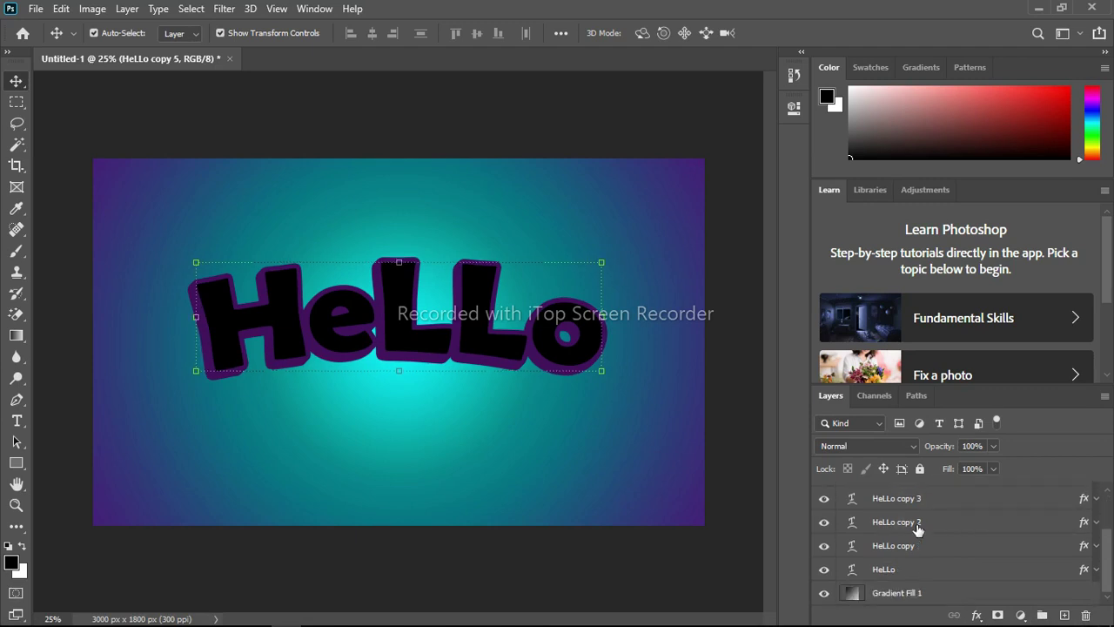
pyautogui.keyDown('shift'); pyautogui.click(929, 577); pyautogui.keyUp('shift')
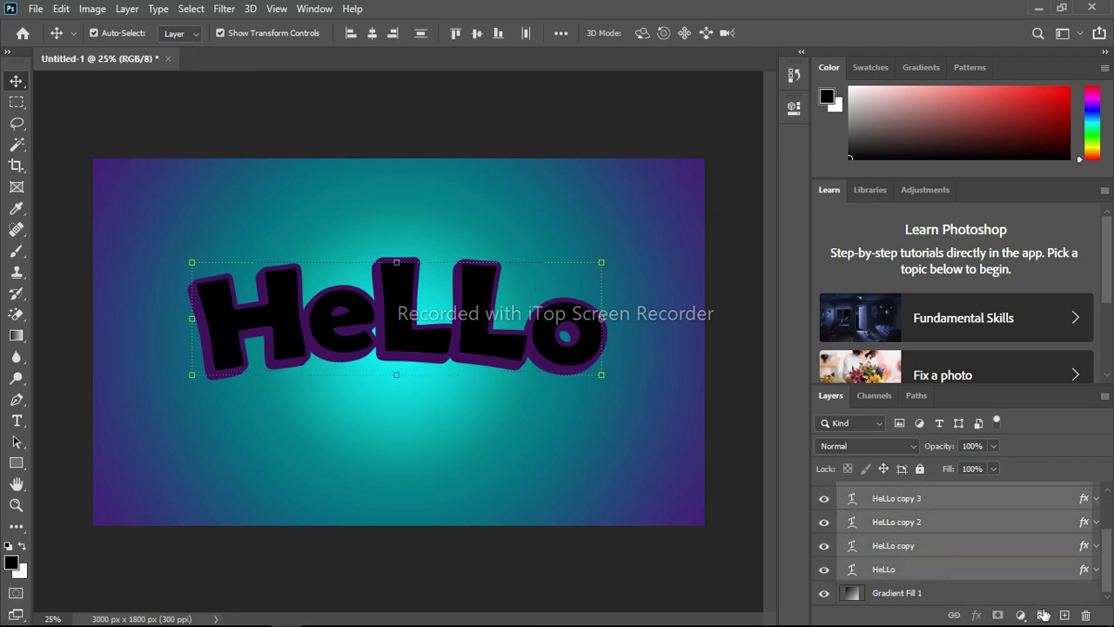
pyautogui.click(1042, 616)
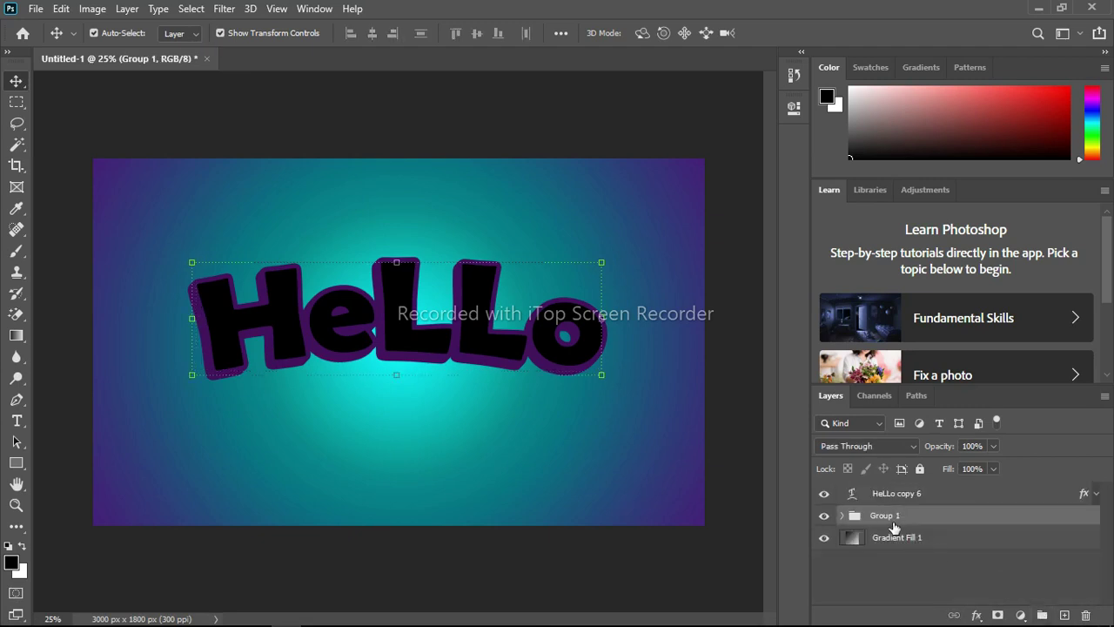
# Rename the new layer group as "extrusion 1".
pyautogui.doubleClick(887, 515)
pyautogui.press('BackSpace')
pyautogui.write('extrusion 1')
pyautogui.press('Return')
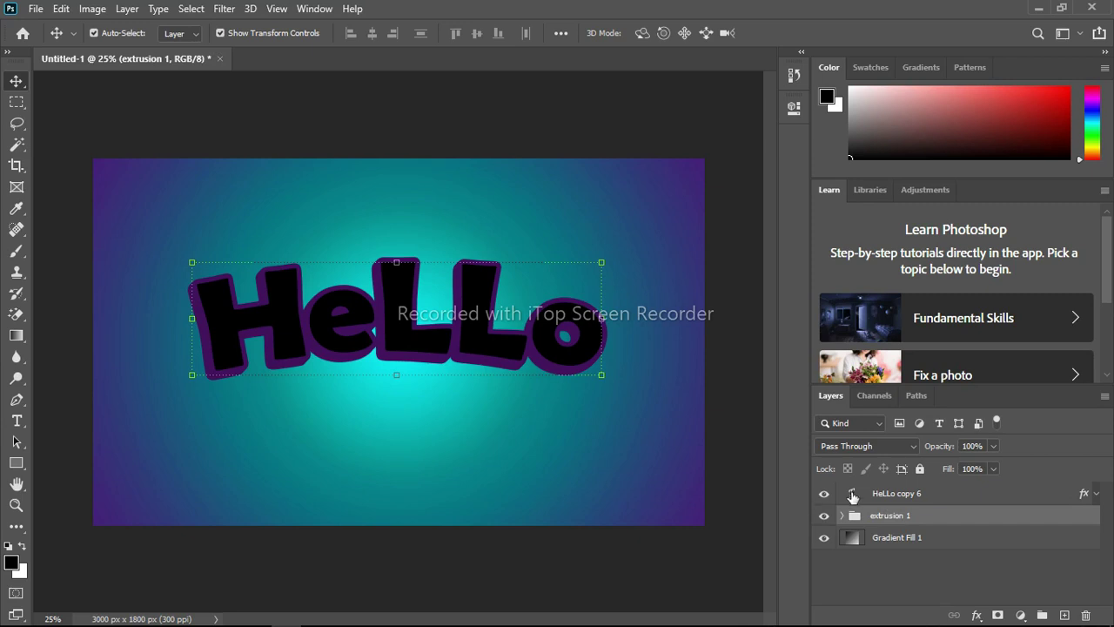
# Clear the layer style of the topmost text layer, "HeLLo copy 6", to remove its stroke.
pyautogui.click(1098, 494)
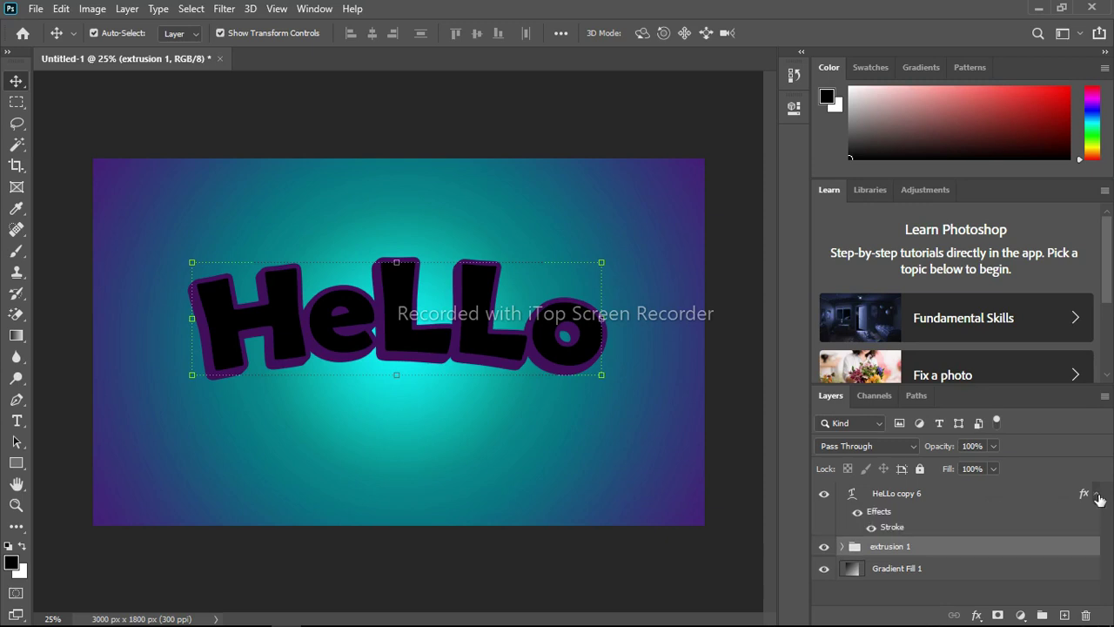
pyautogui.rightClick(901, 529)
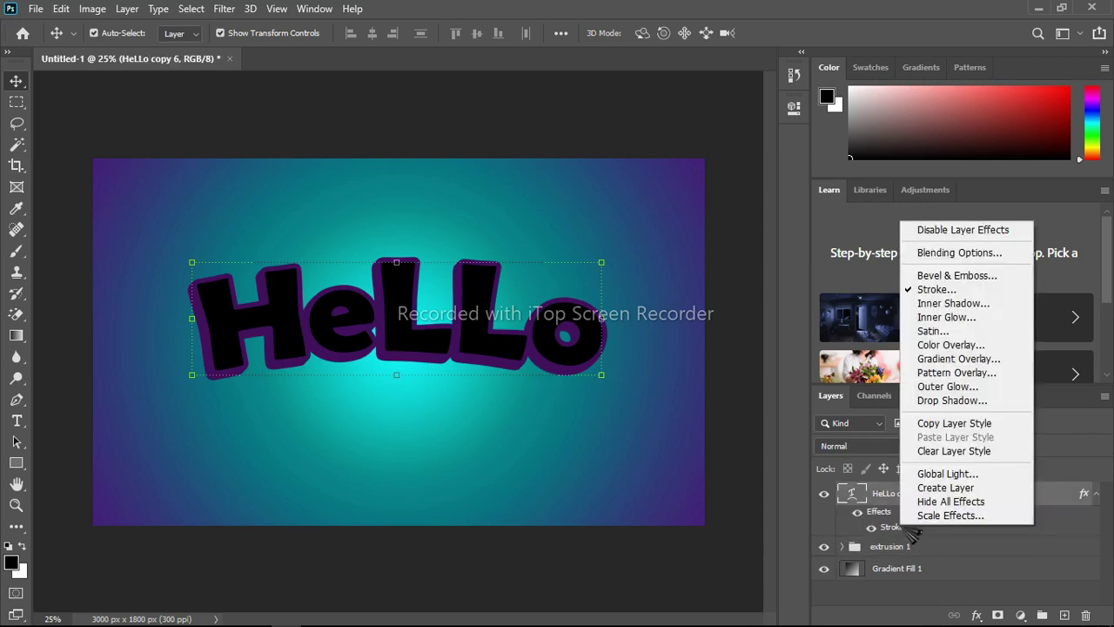
pyautogui.click(954, 451)
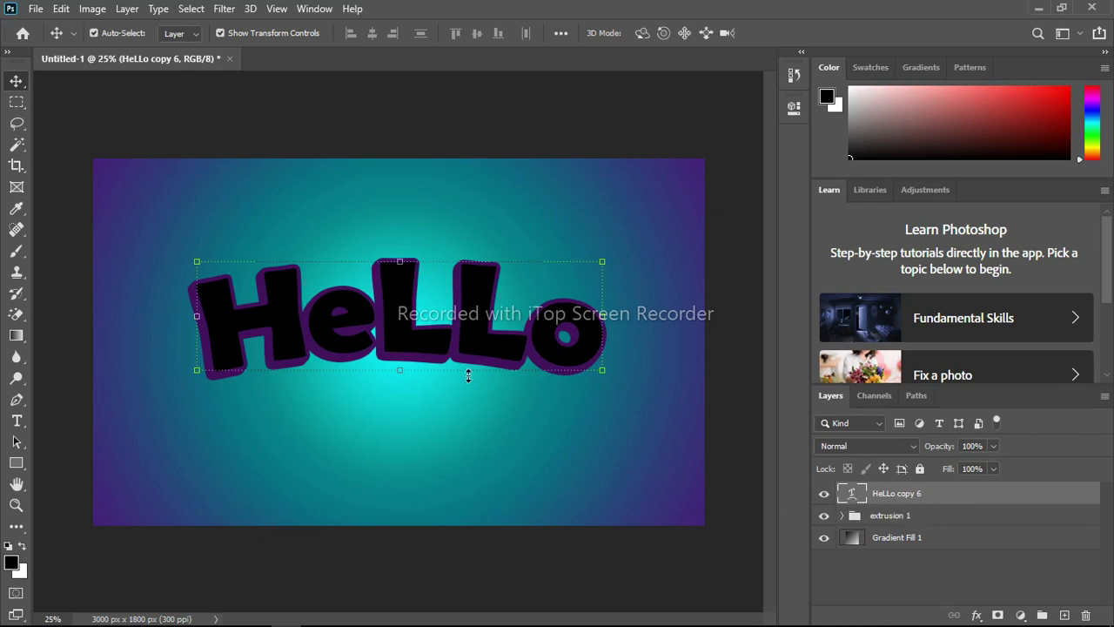
# Change the text color of the topmost HeLLo layer to orange (#fe7200) and commit the text edit.
pyautogui.doubleClick(504, 355)
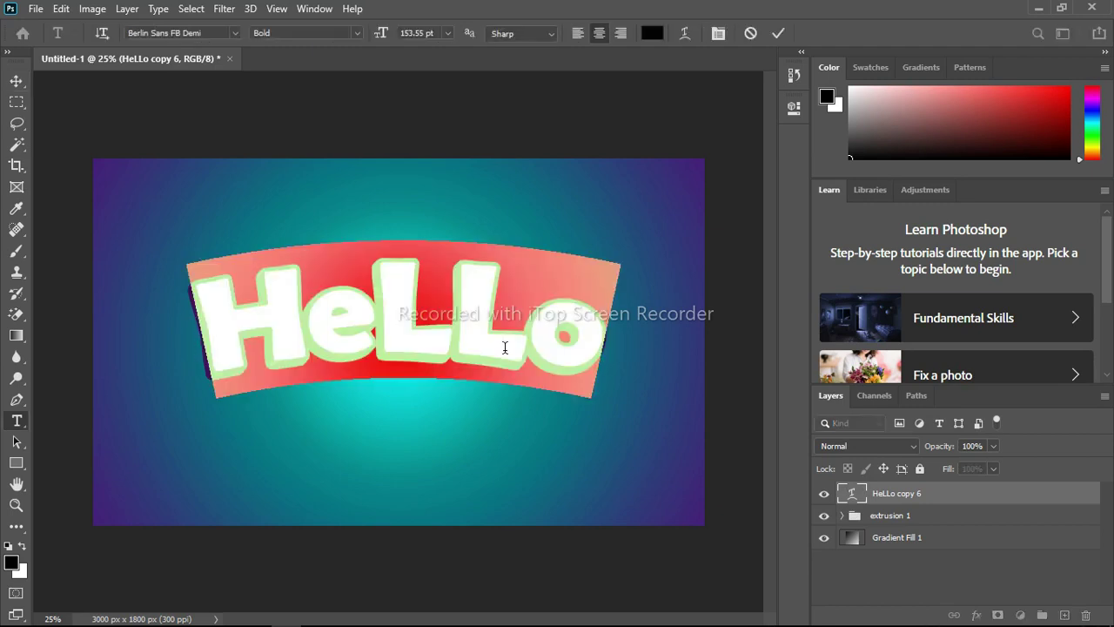
pyautogui.click(653, 33)
pyautogui.click(907, 343)
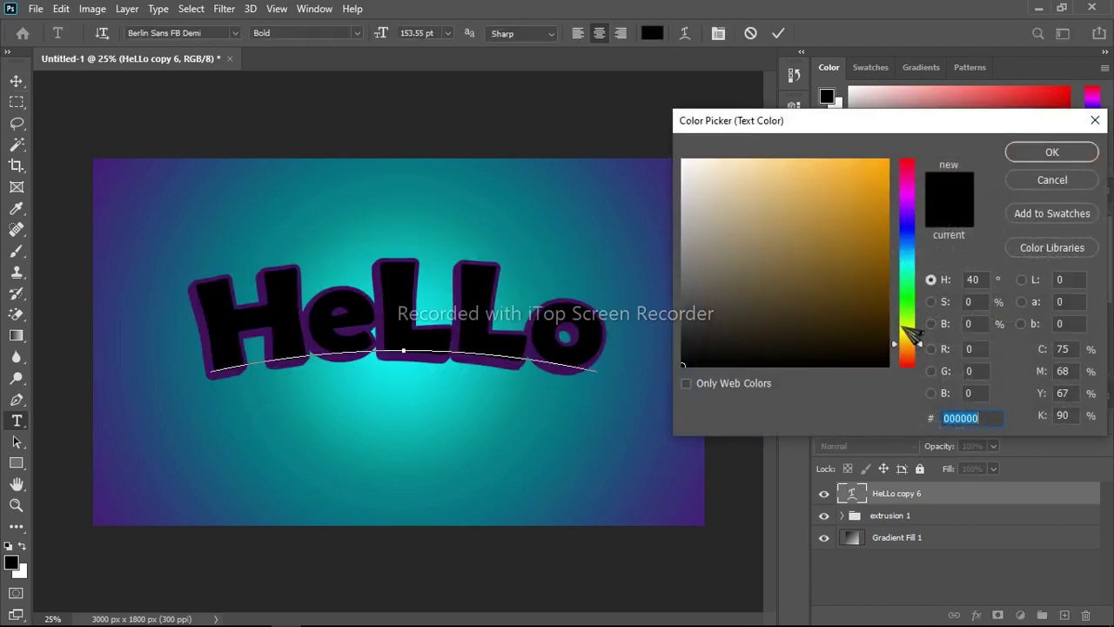
pyautogui.click(886, 213)
pyautogui.moveTo(886, 212); pyautogui.dragTo(888, 160)
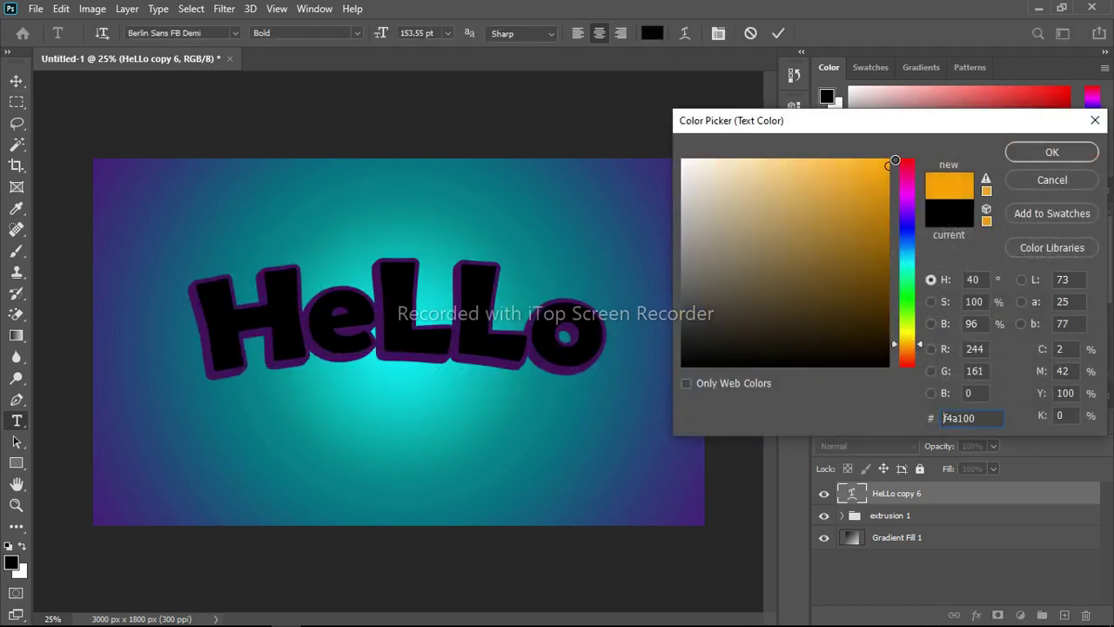
pyautogui.click(918, 342)
pyautogui.moveTo(927, 343); pyautogui.dragTo(928, 351)
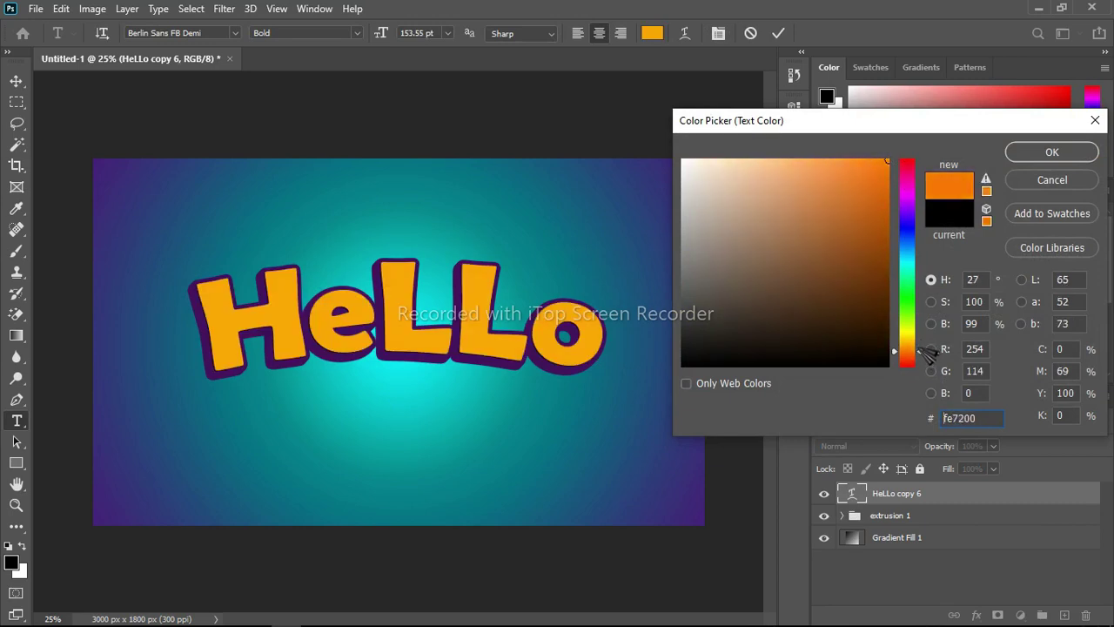
pyautogui.click(1044, 151)
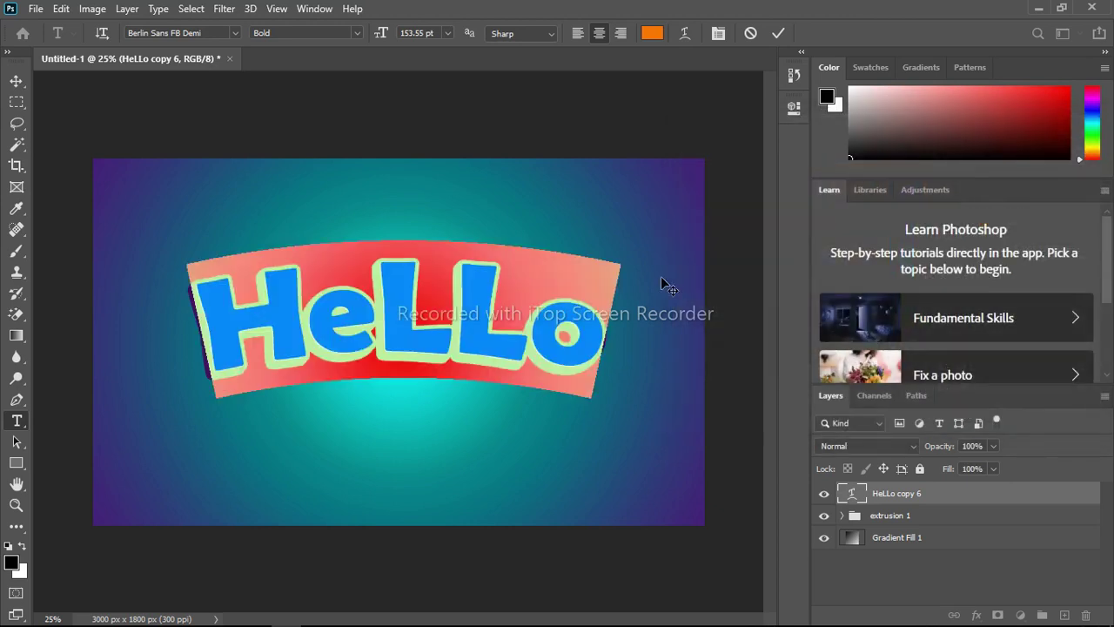
pyautogui.click(777, 33)
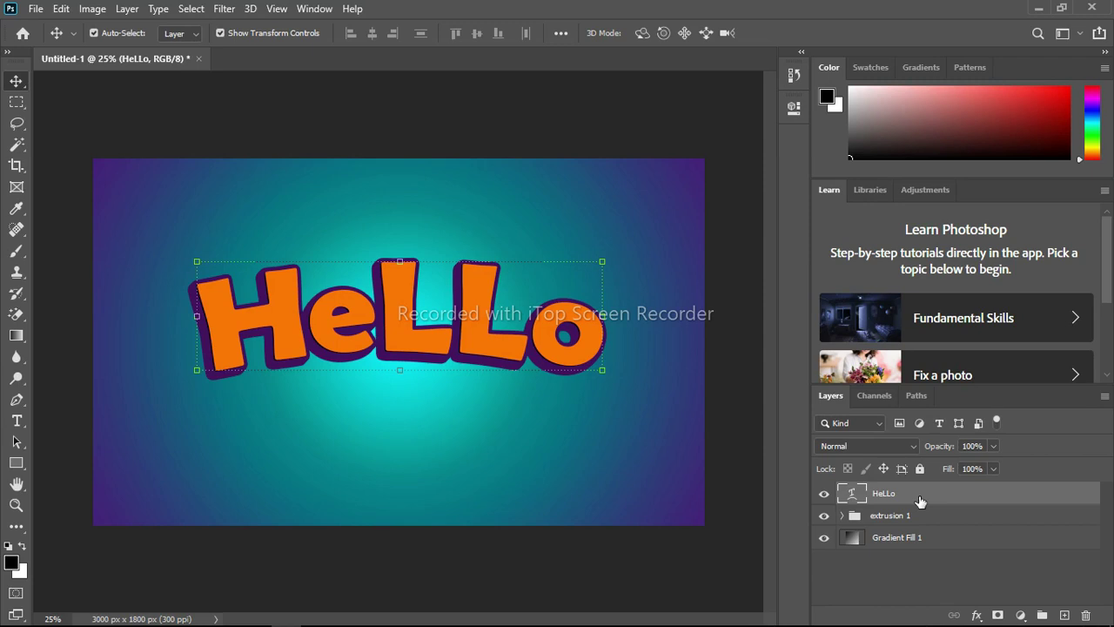
# Duplicate the orange HeLLo layer and use Free Transform to nudge the copy 4 px up and 4 px to the right.
pyautogui.hotkey('ctrl', 'j')
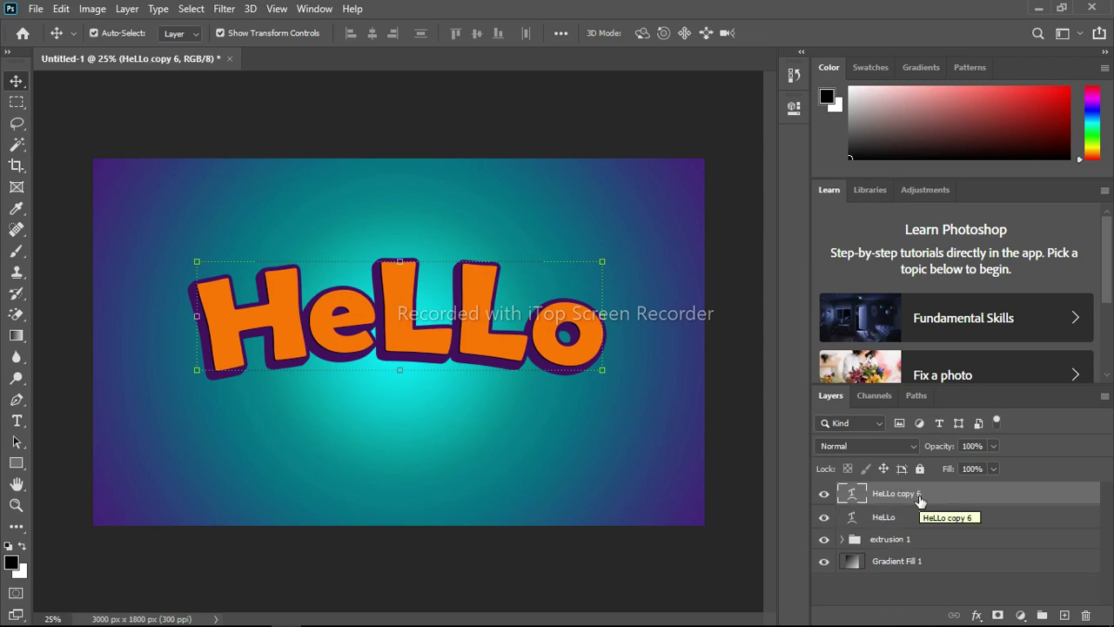
pyautogui.hotkey('ctrl', 't')
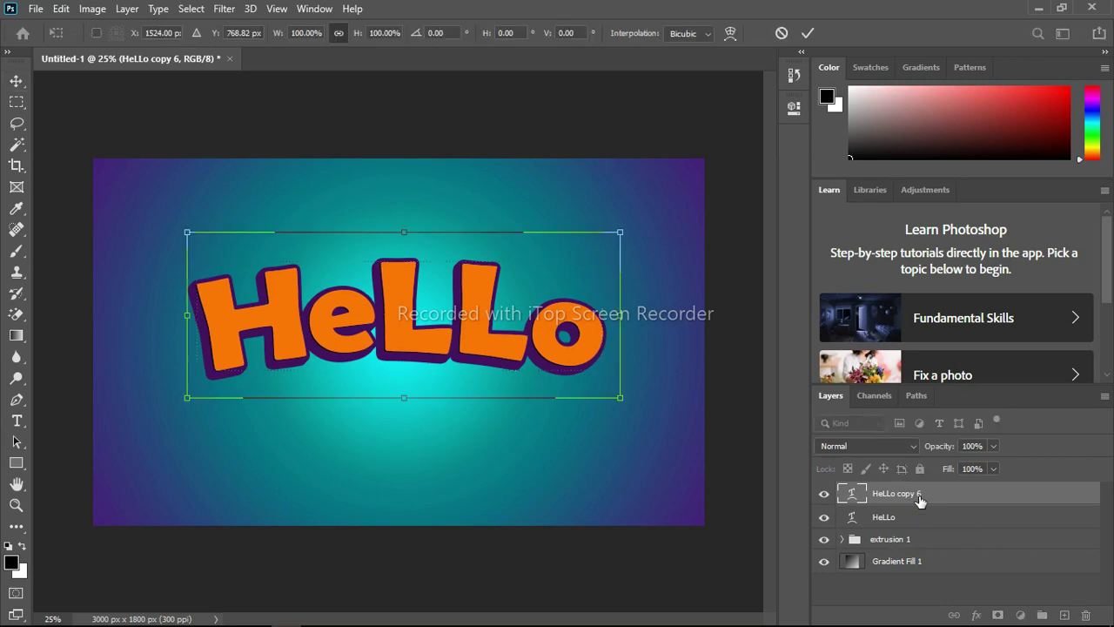
pyautogui.press('Up')
pyautogui.press('Up')
pyautogui.press('Up')
pyautogui.press('Up')
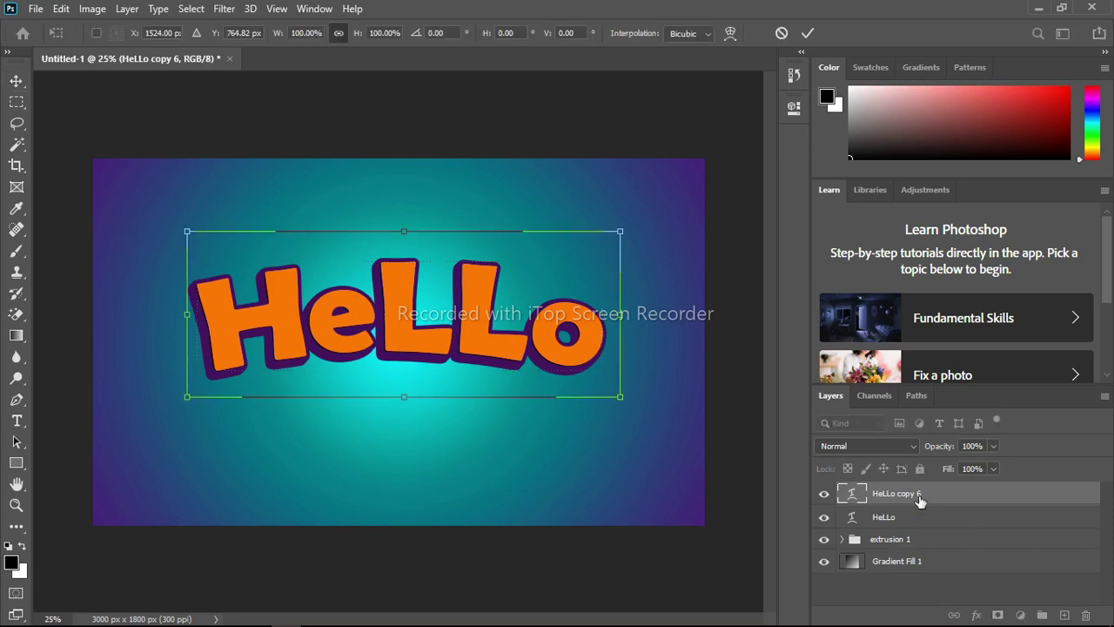
pyautogui.press('Right')
pyautogui.press('Right')
pyautogui.press('Right')
pyautogui.press('Right')
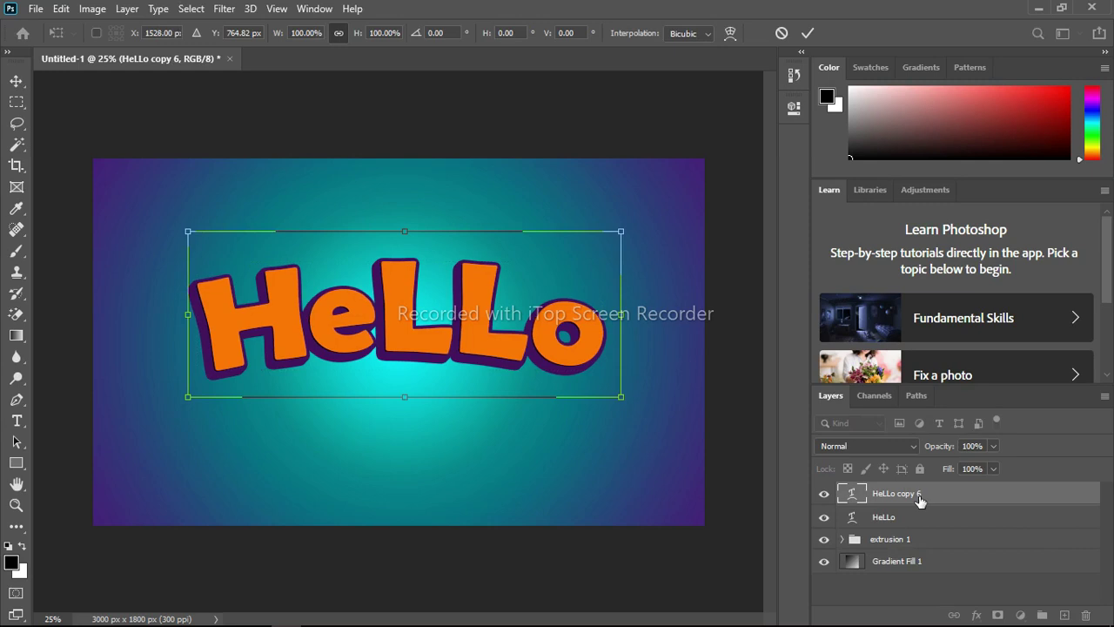
pyautogui.press('Return')
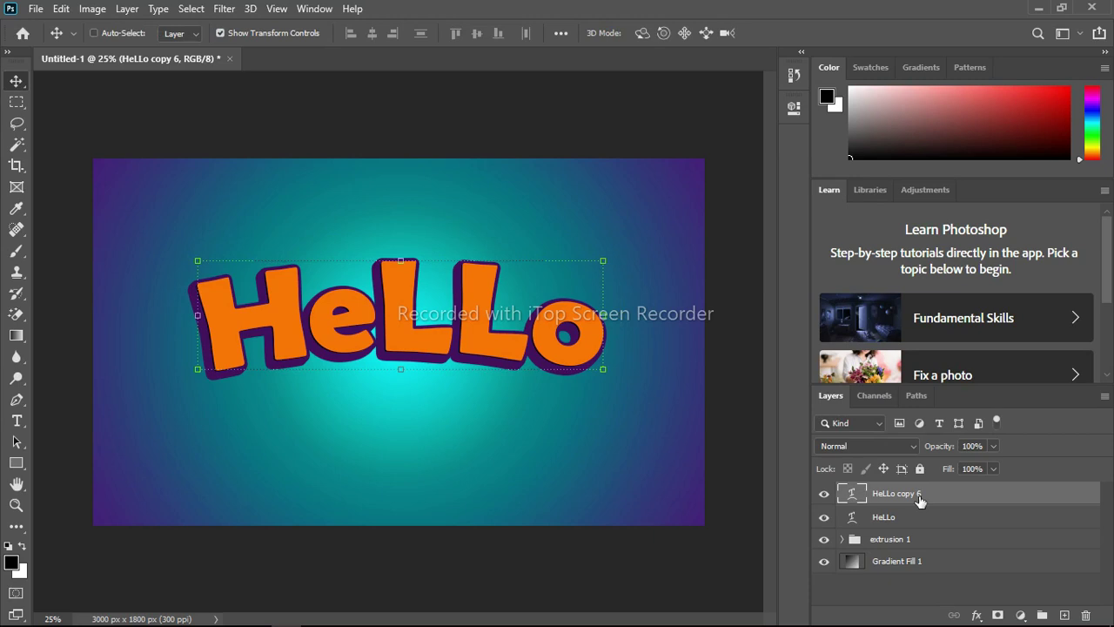
# Duplicate the offset orange text layer six times, shifting each new copy slightly further up and to the right.
pyautogui.hotkey('ctrl', 'j')
pyautogui.press('Right')
pyautogui.press('Up')
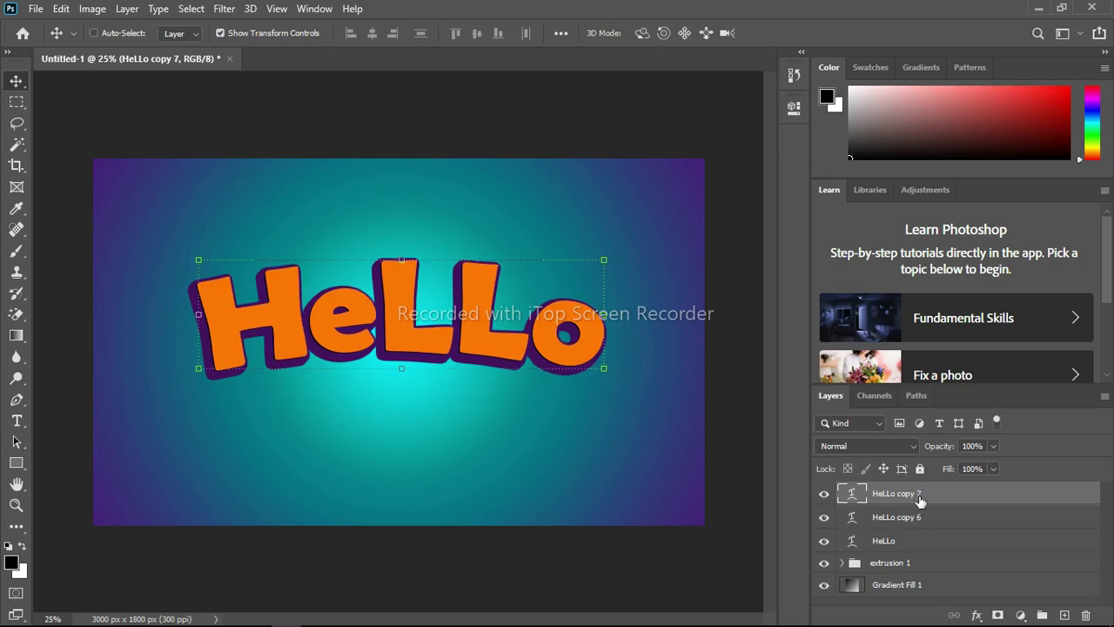
pyautogui.hotkey('ctrl', 'j')
pyautogui.press('Right')
pyautogui.press('Up')
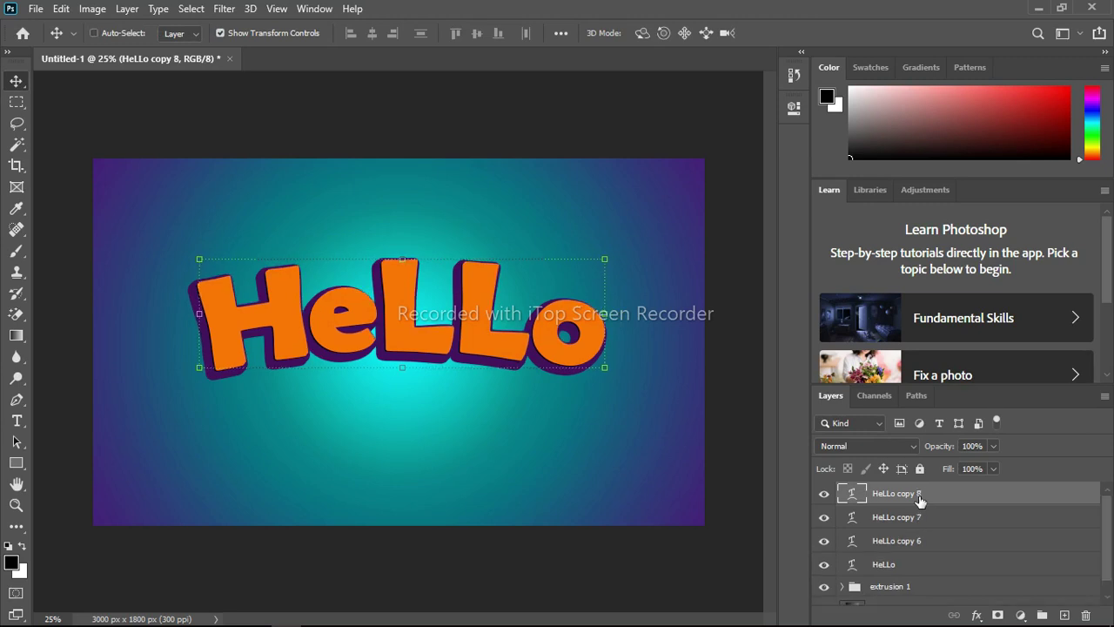
pyautogui.hotkey('ctrl', 'j')
pyautogui.press('Right')
pyautogui.press('Up')
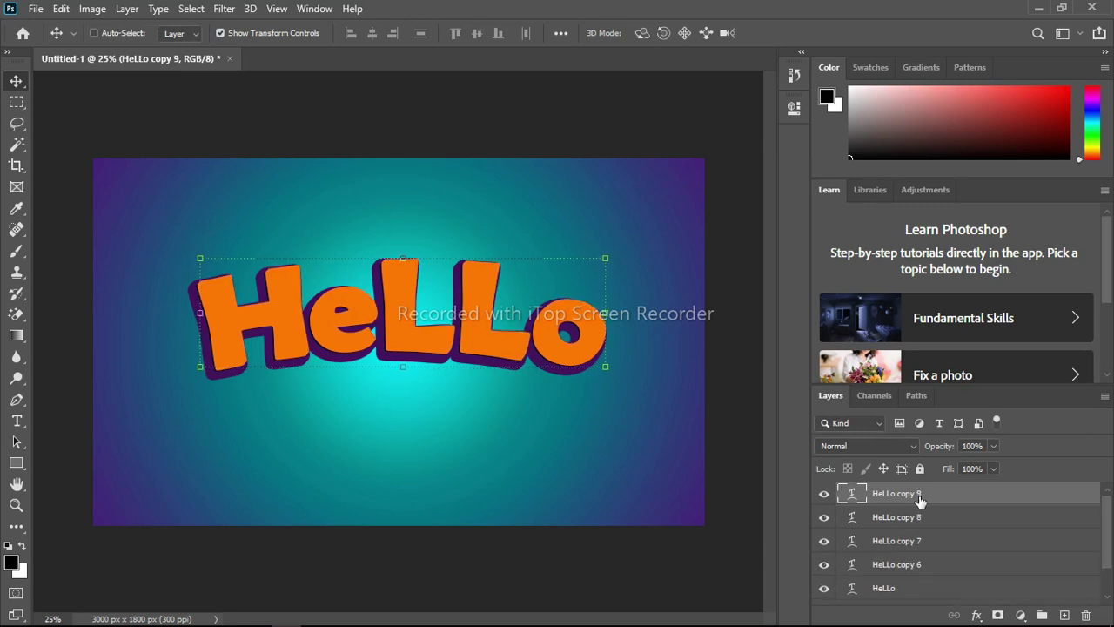
pyautogui.hotkey('ctrl', 'j')
pyautogui.press('Right')
pyautogui.press('Up')
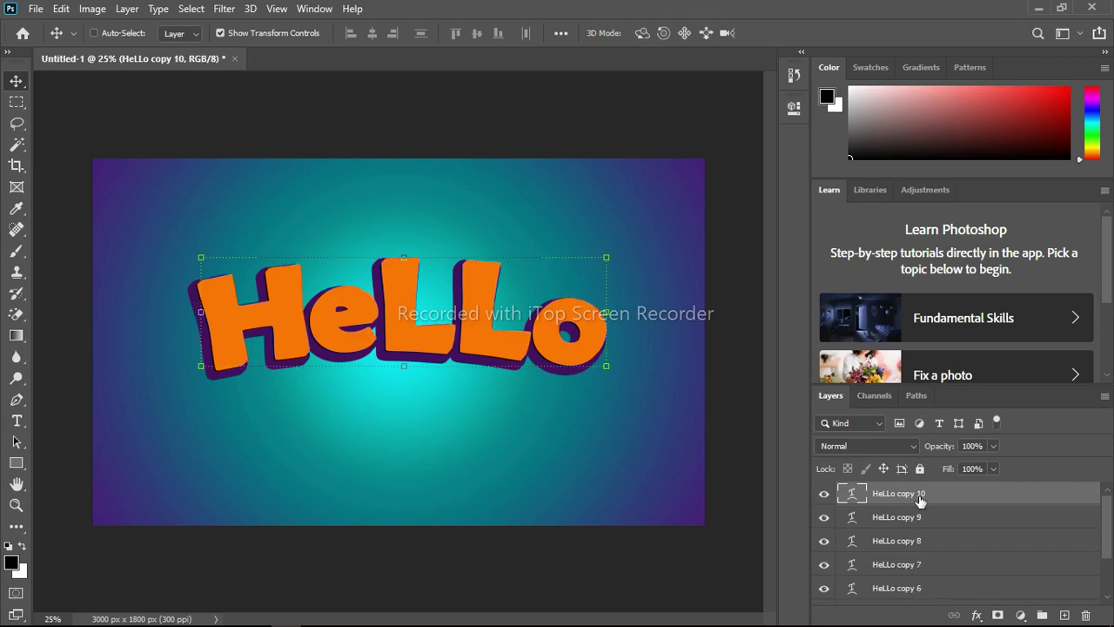
pyautogui.hotkey('ctrl', 'j')
pyautogui.press('Right')
pyautogui.press('Up')
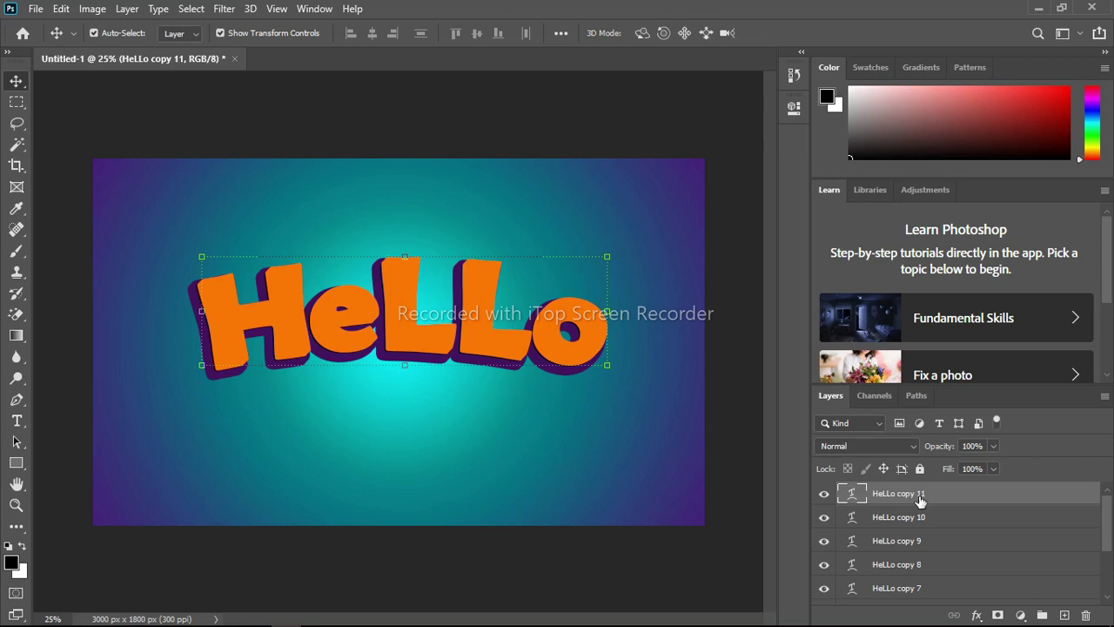
pyautogui.hotkey('ctrl', 'j')
pyautogui.press('Right')
pyautogui.press('Up')
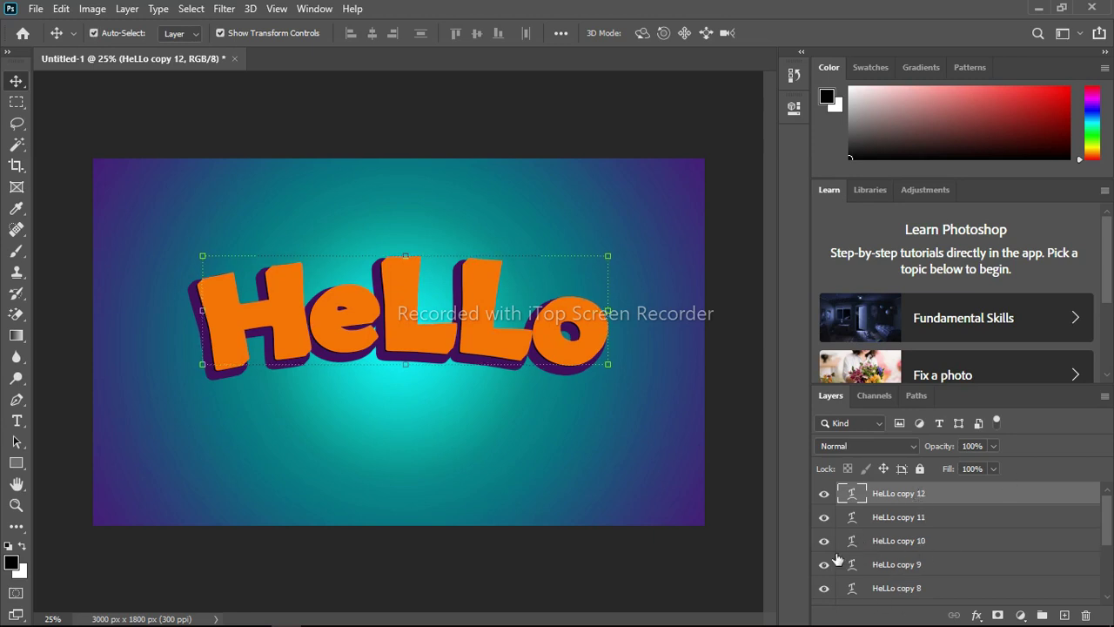
pyautogui.click(947, 519)
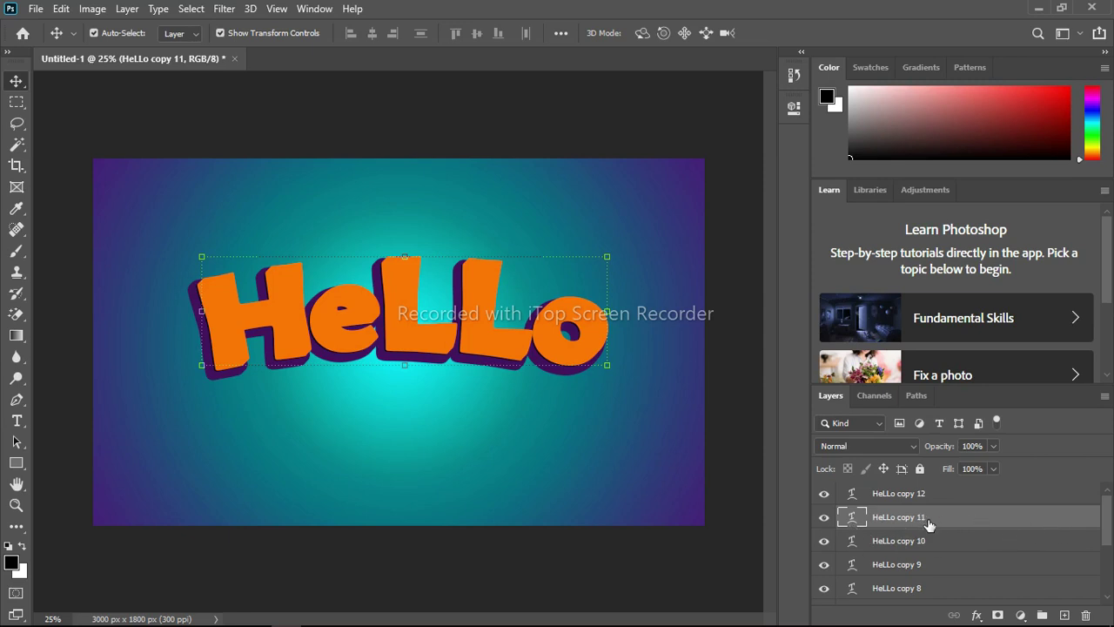
pyautogui.scroll(-5, 966, 559)
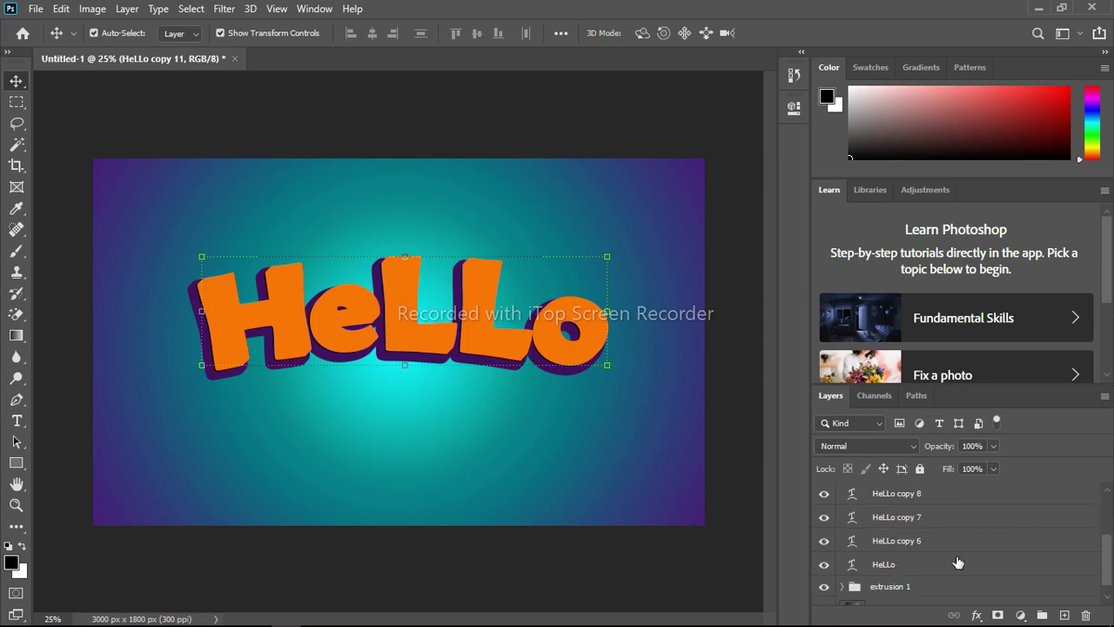
pyautogui.click(887, 553)
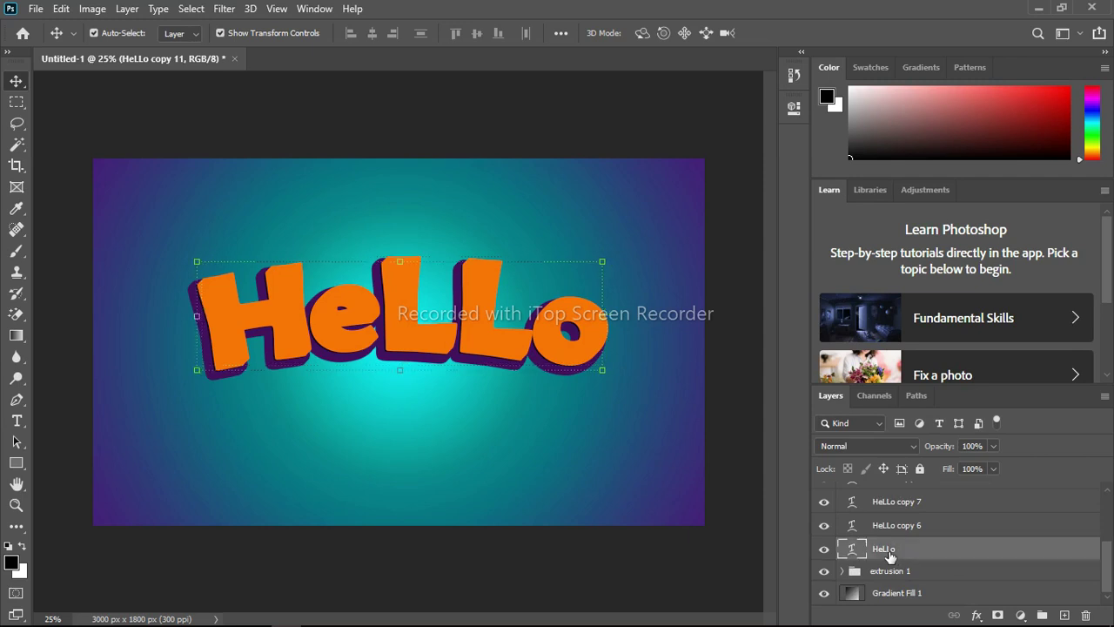
pyautogui.scroll(5, 931, 548)
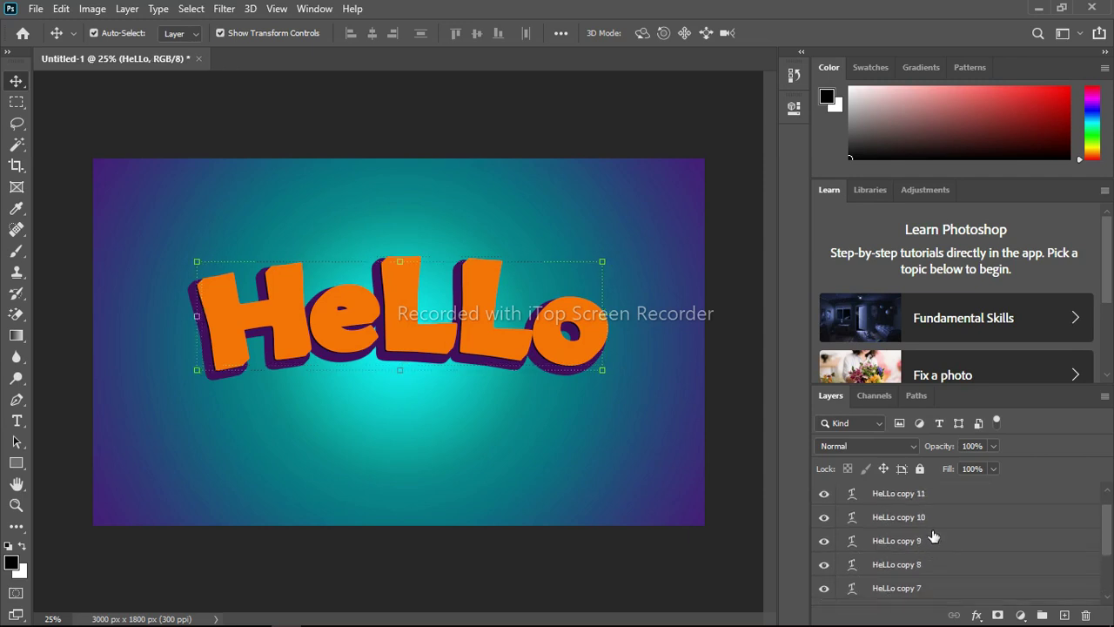
# Group the orange text layers from "HeLLo copy 11" down to "HeLLo" and rename the group as "extrusion 2".
pyautogui.click(916, 520)
pyautogui.scroll(-5, 940, 550)
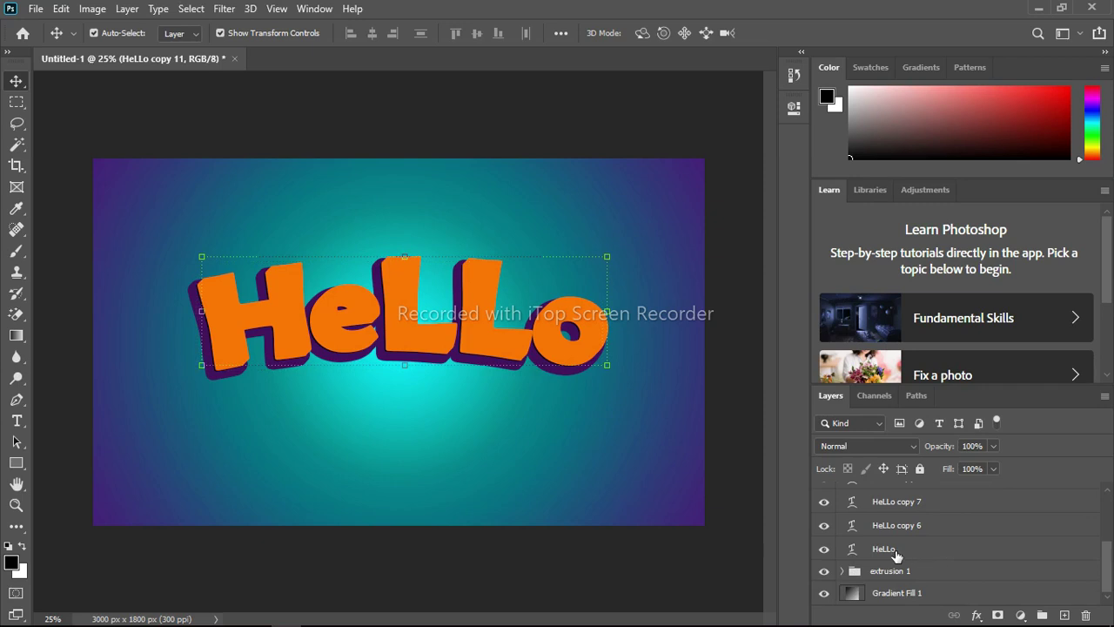
pyautogui.keyDown('shift'); pyautogui.click(894, 555); pyautogui.keyUp('shift')
pyautogui.click(1043, 616)
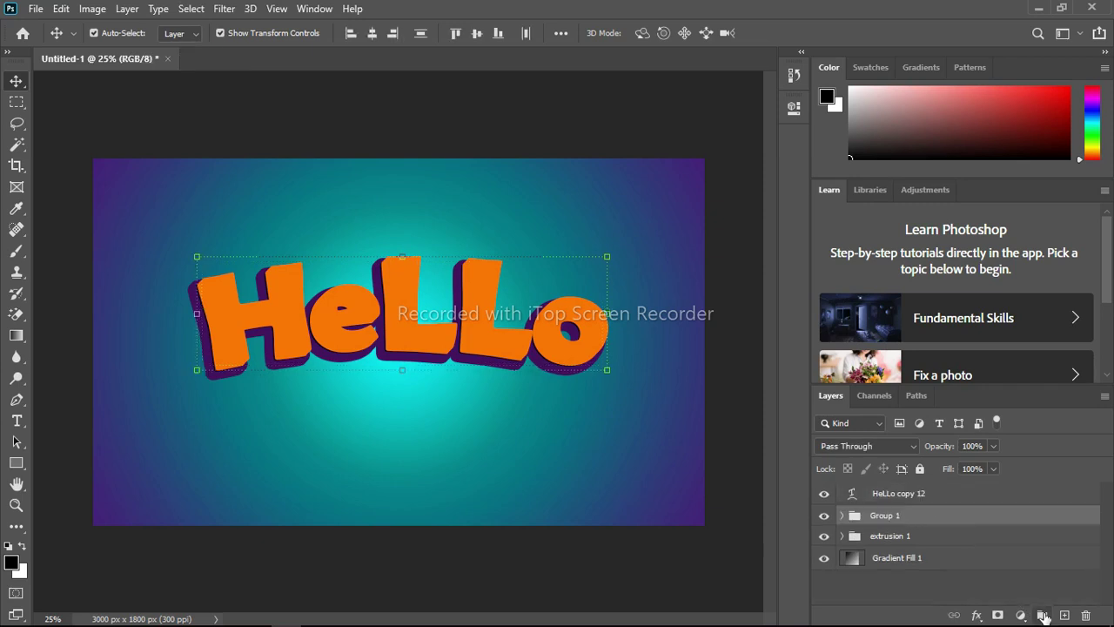
pyautogui.doubleClick(899, 515)
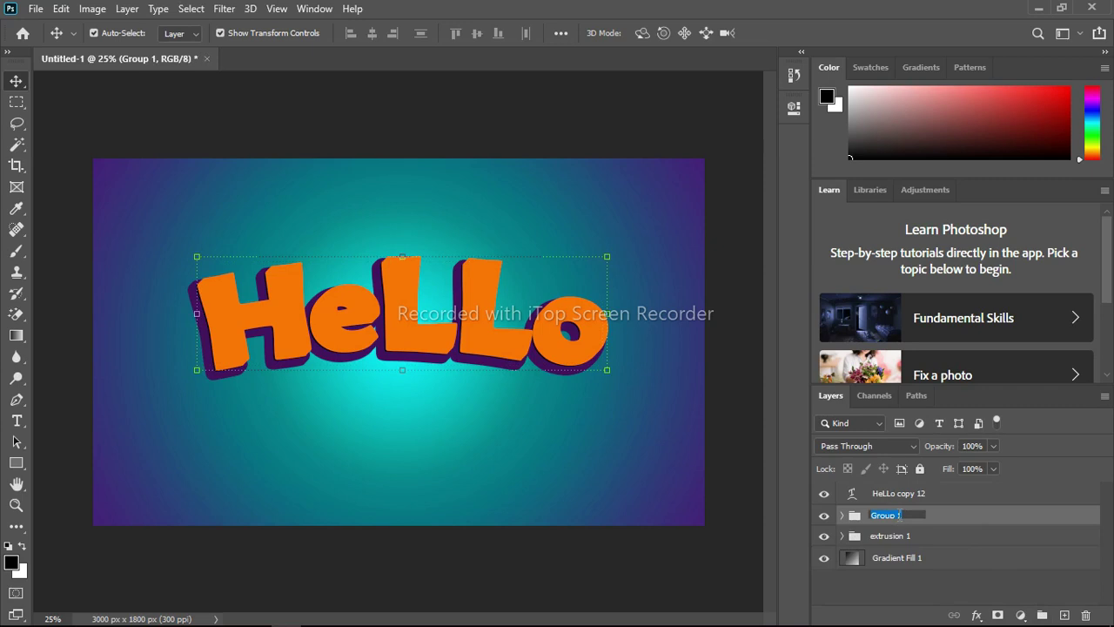
pyautogui.press('BackSpace')
pyautogui.write('extrusion 2')
pyautogui.press('Return')
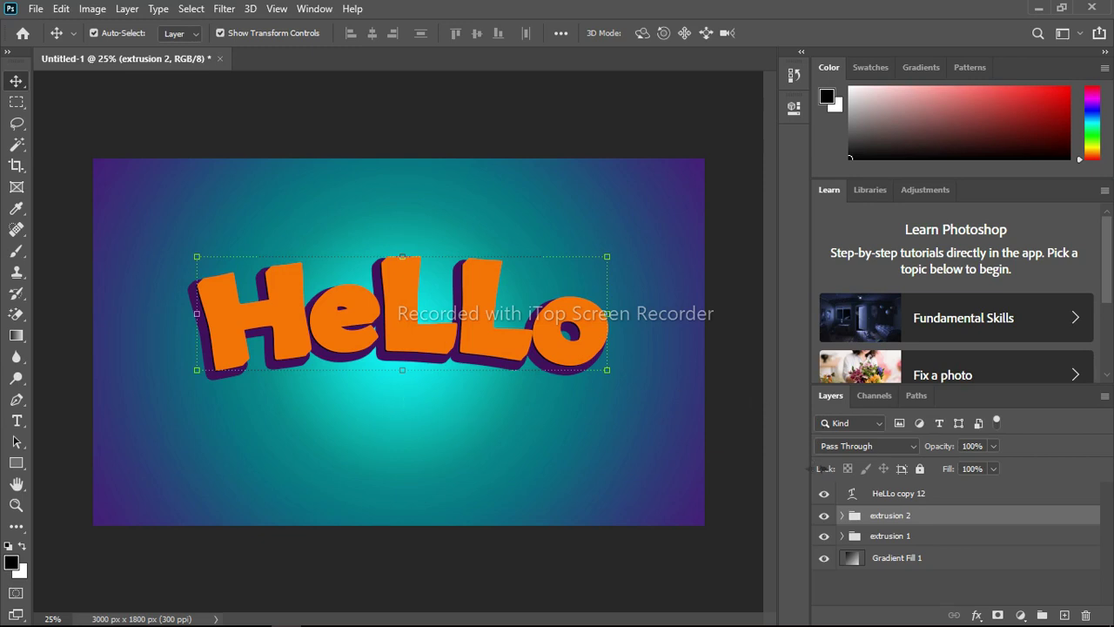
# Rename the topmost text layer "HeLLo copy 12" as "HeLLo".
pyautogui.click(905, 494)
pyautogui.doubleClick(905, 493)
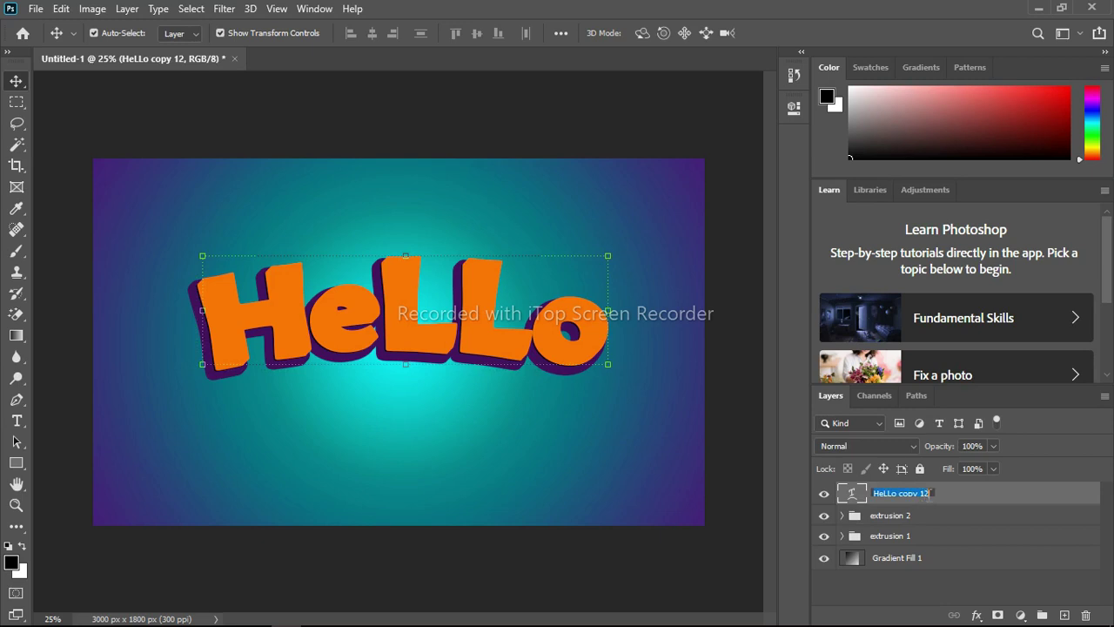
pyautogui.click(930, 494)
pyautogui.press('BackSpace')
pyautogui.press('BackSpace')
pyautogui.press('BackSpace')
pyautogui.press('Return')
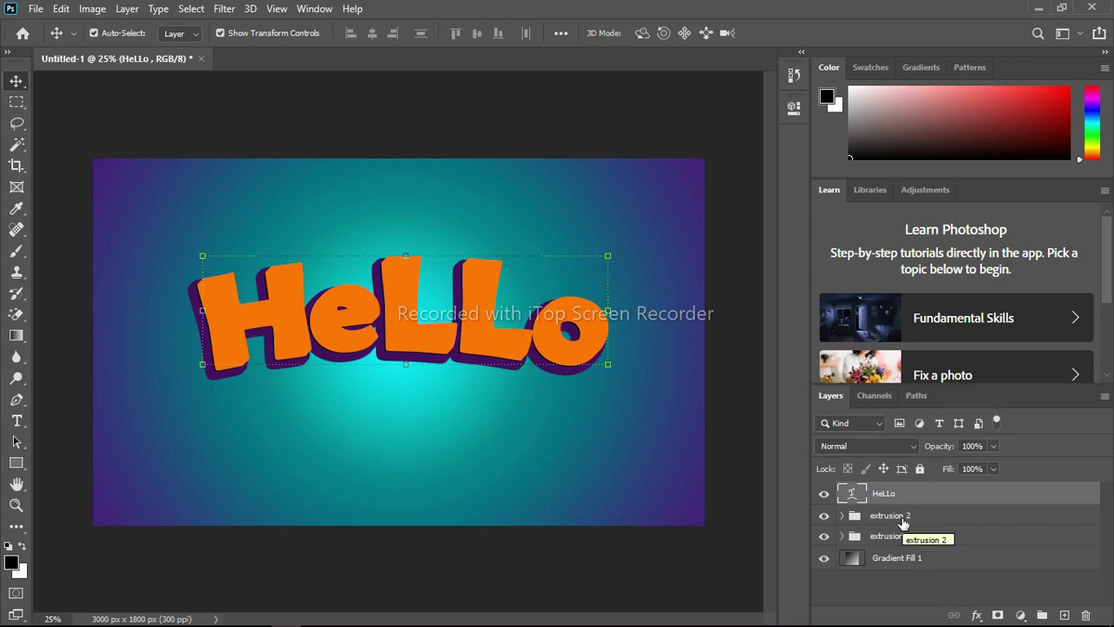
pyautogui.click(1020, 615)
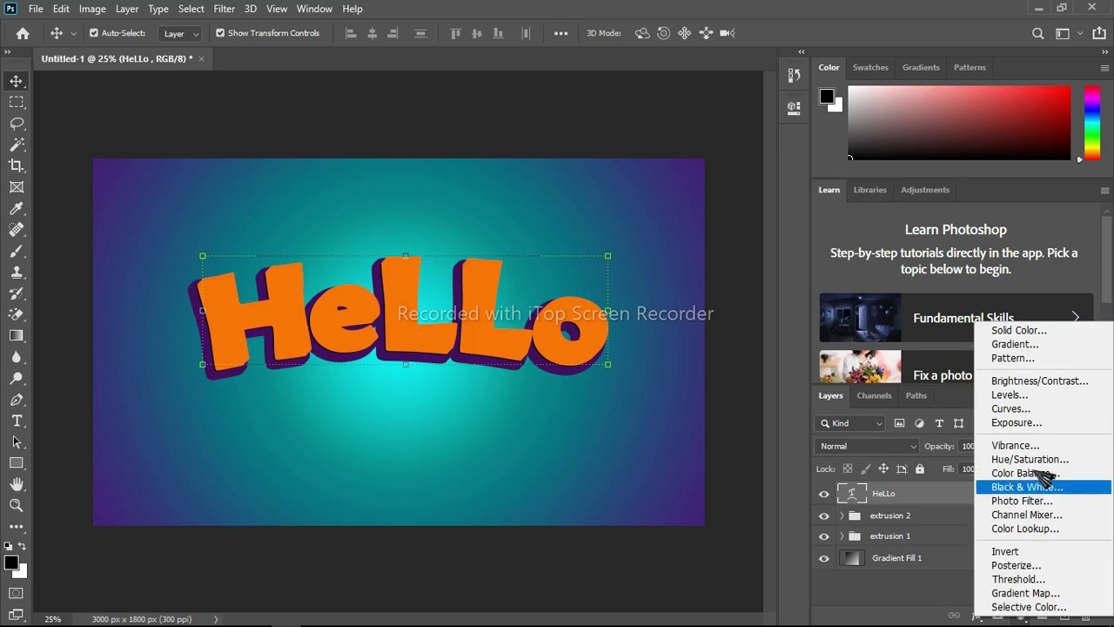
pyautogui.click(1031, 345)
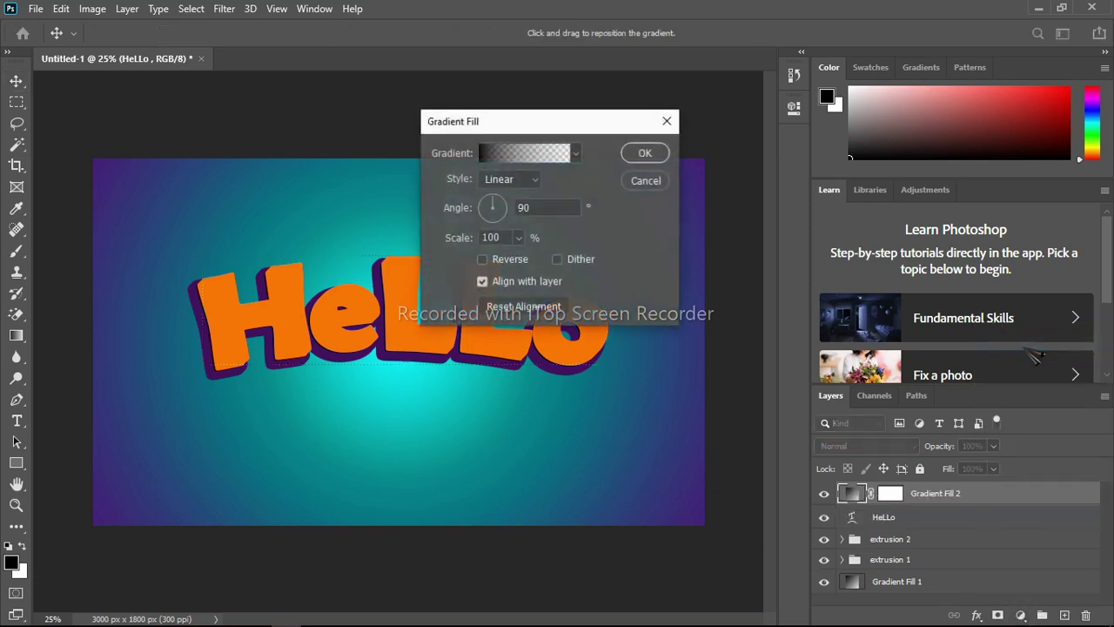
pyautogui.click(668, 122)
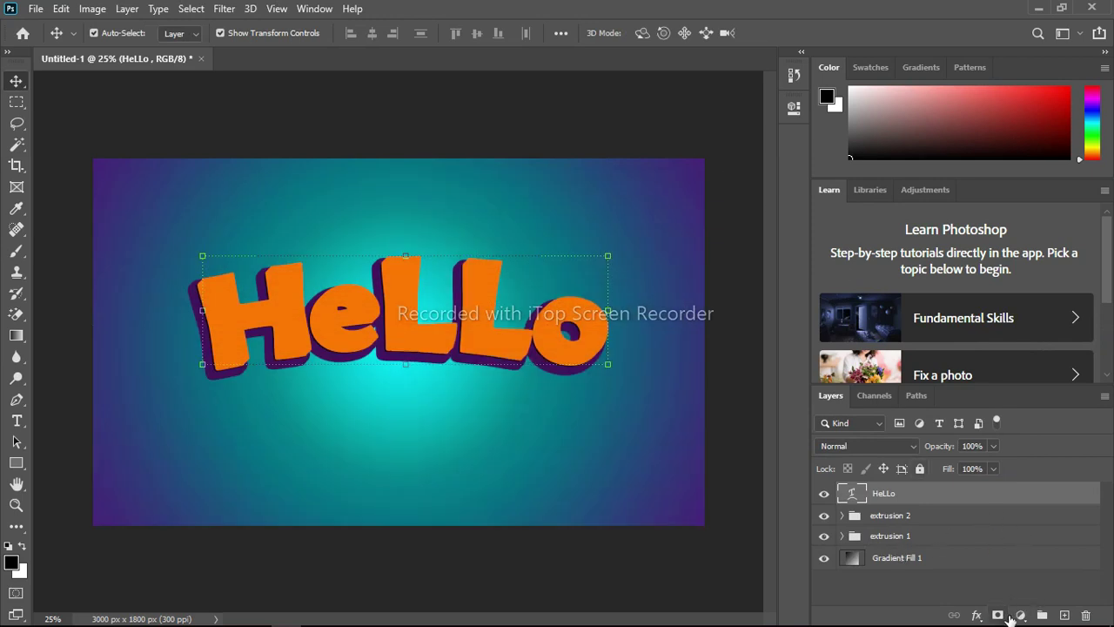
pyautogui.click(1019, 614)
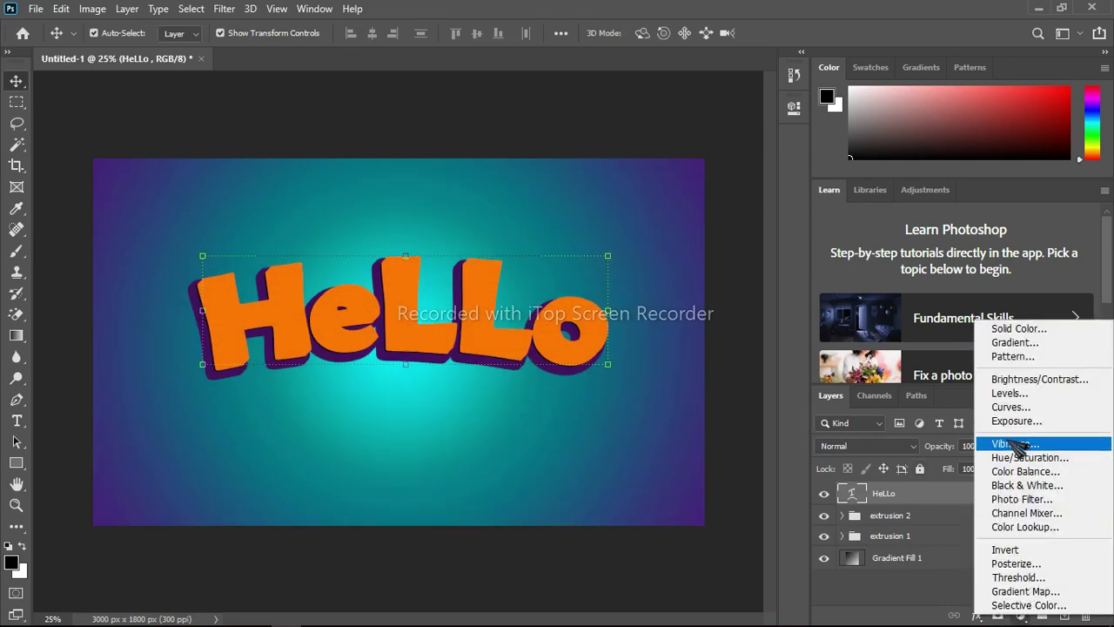
pyautogui.click(902, 500)
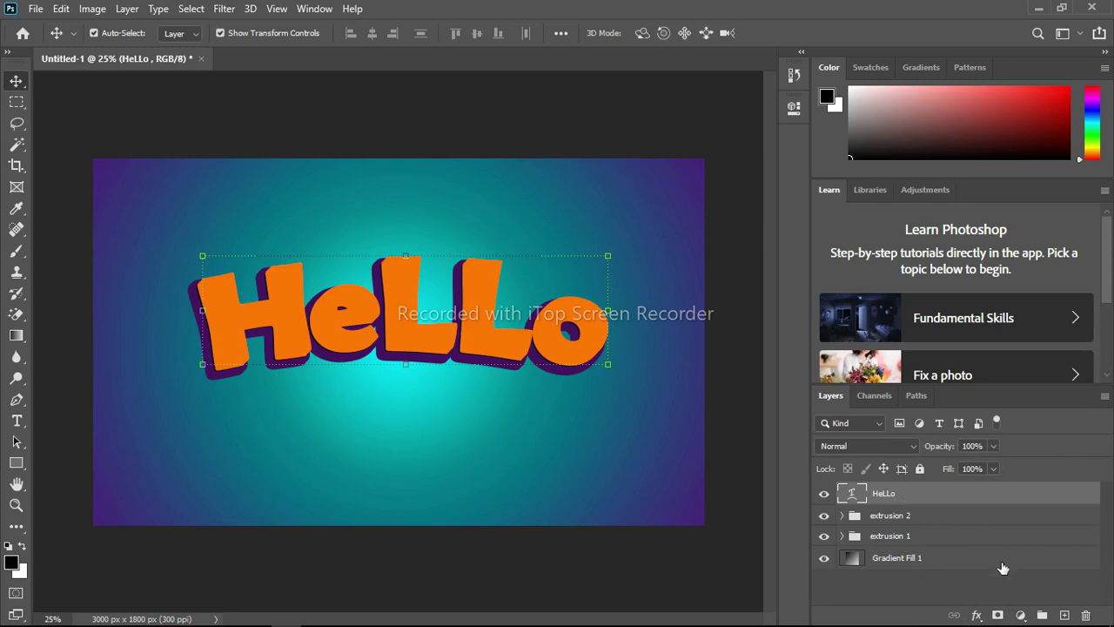
# Add a linear Gradient Overlay effect to the topmost HeLLo text layer, keeping the artwork in view.
pyautogui.click(976, 614)
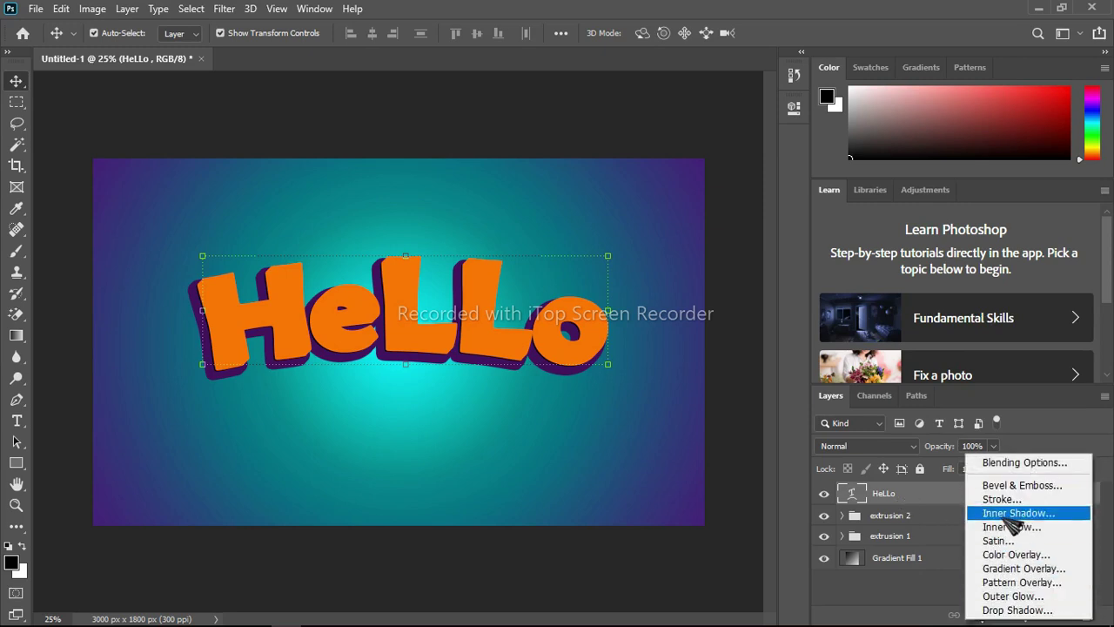
pyautogui.click(1016, 569)
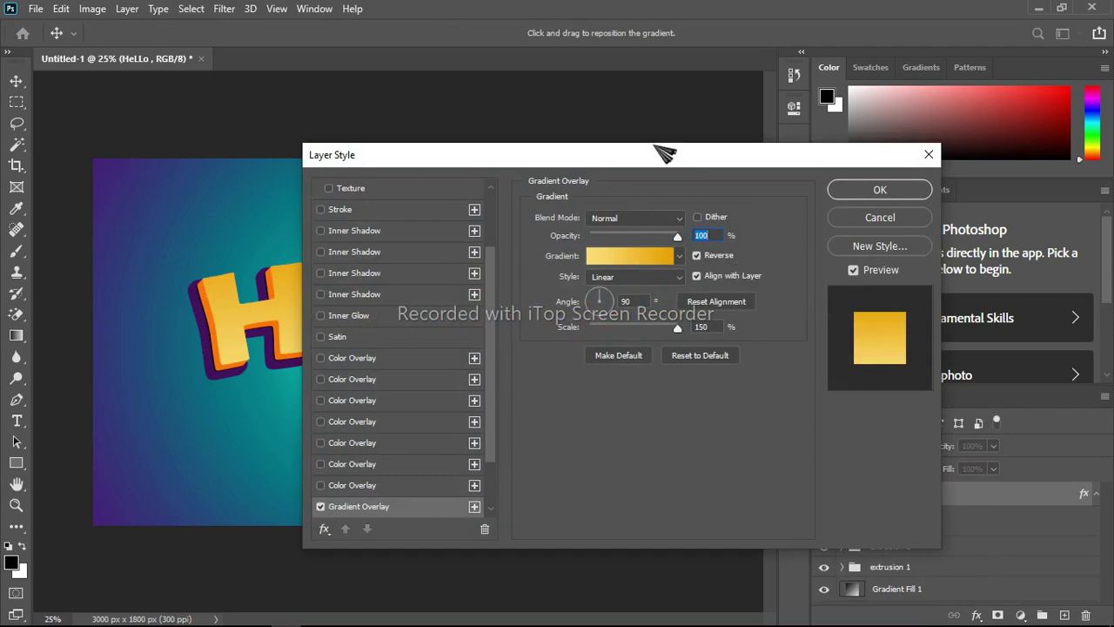
pyautogui.moveTo(663, 152); pyautogui.dragTo(941, 153)
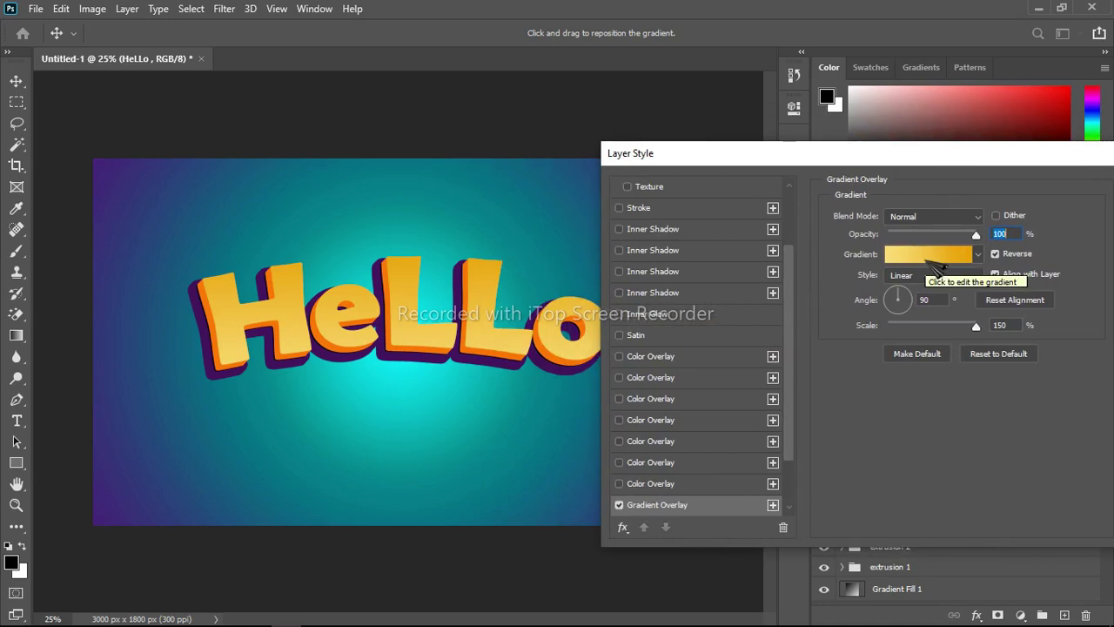
# Edit the overlay gradient and set its color stop at location 0% to yellow-orange (#ffae00).
pyautogui.click(937, 269)
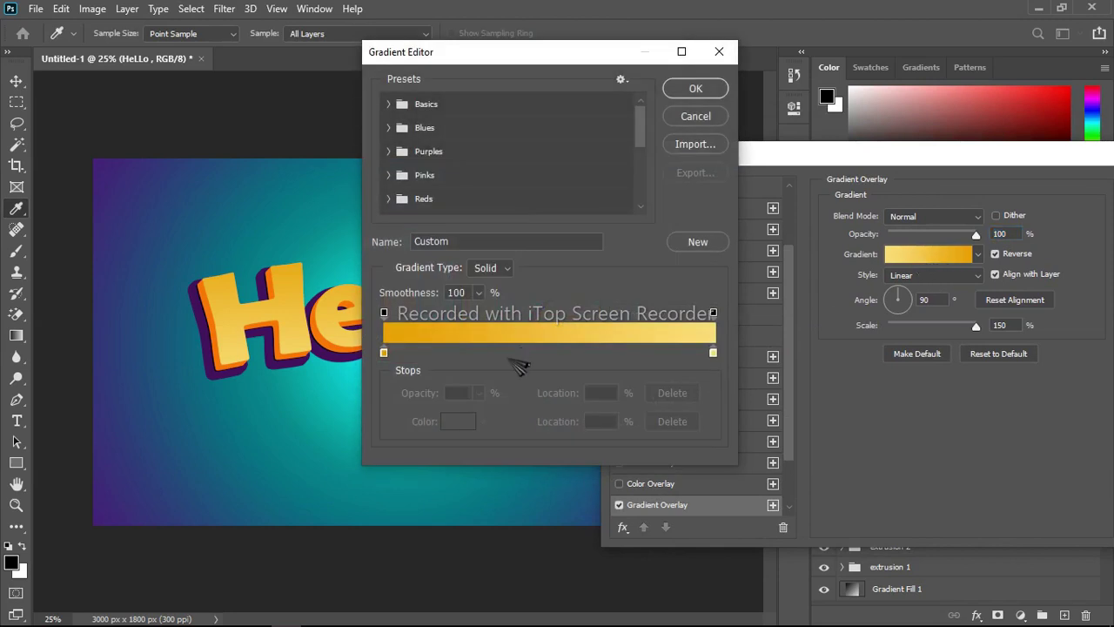
pyautogui.click(384, 352)
pyautogui.click(458, 422)
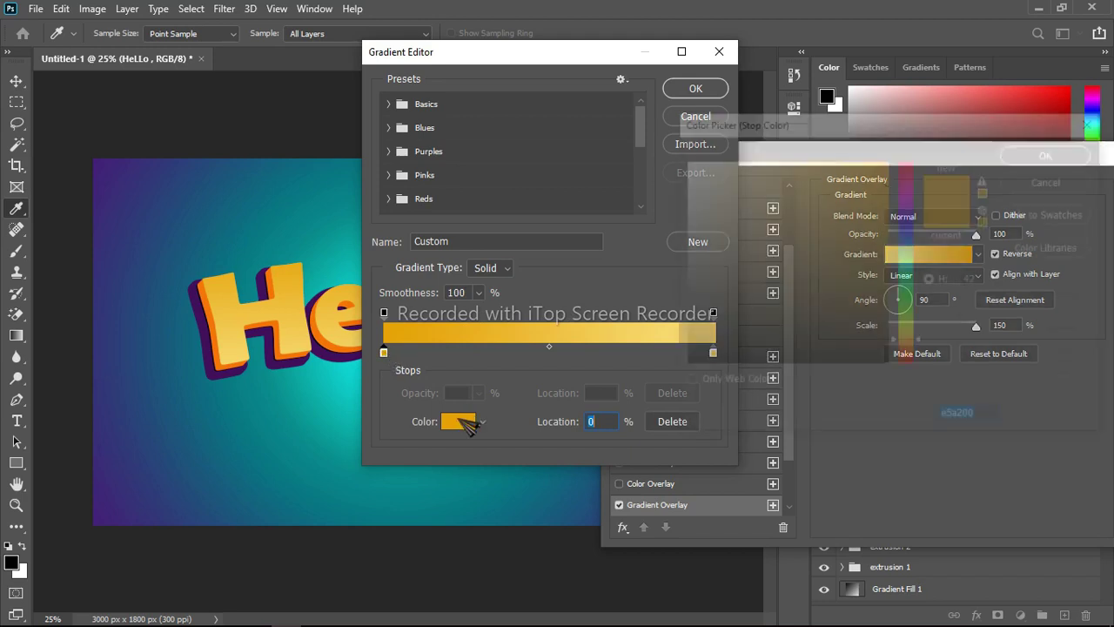
pyautogui.moveTo(860, 199); pyautogui.dragTo(898, 159)
pyautogui.click(906, 159)
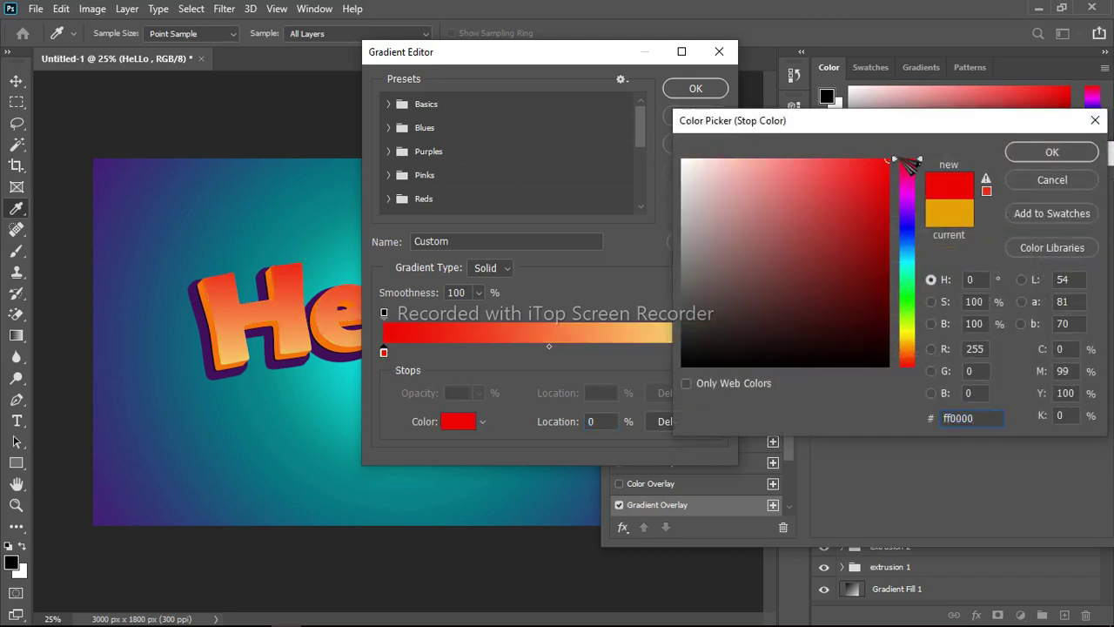
pyautogui.click(460, 424)
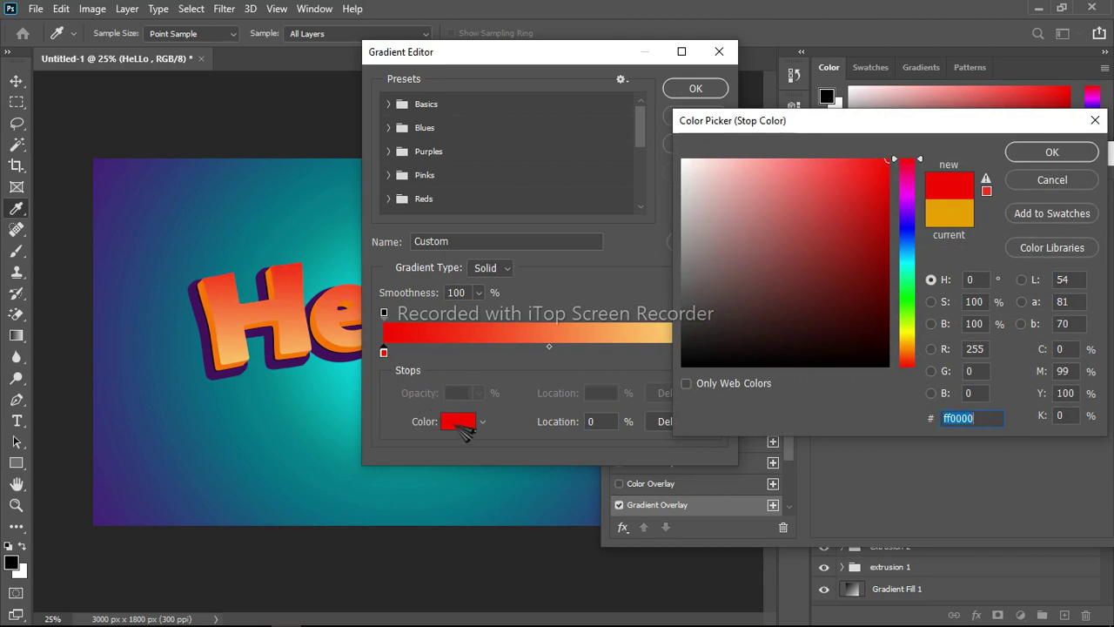
pyautogui.click(906, 335)
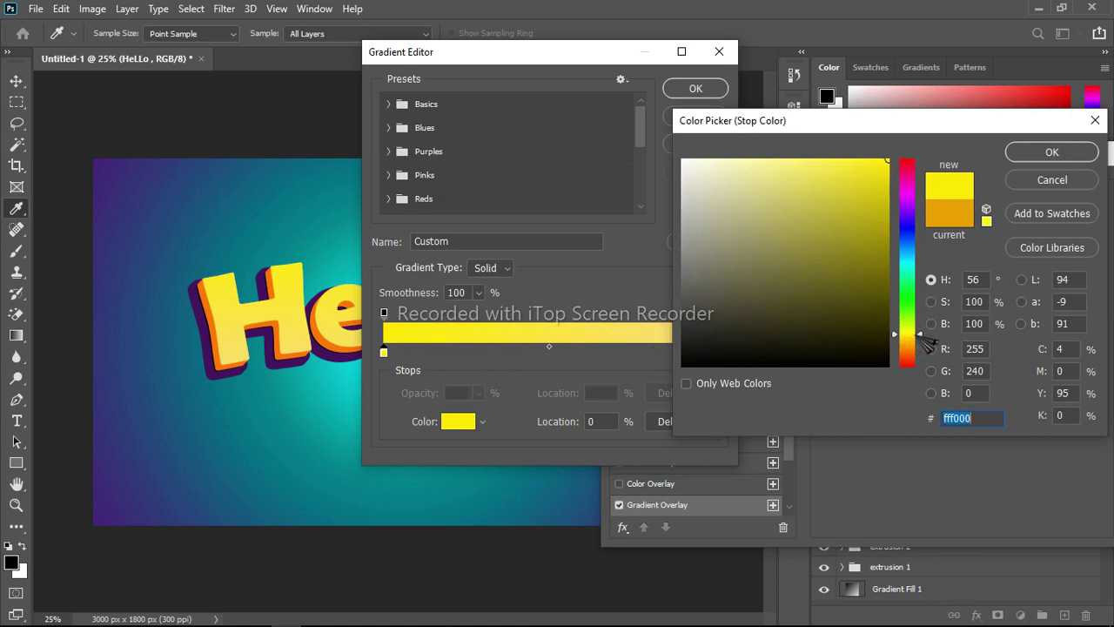
pyautogui.moveTo(921, 336); pyautogui.dragTo(919, 343)
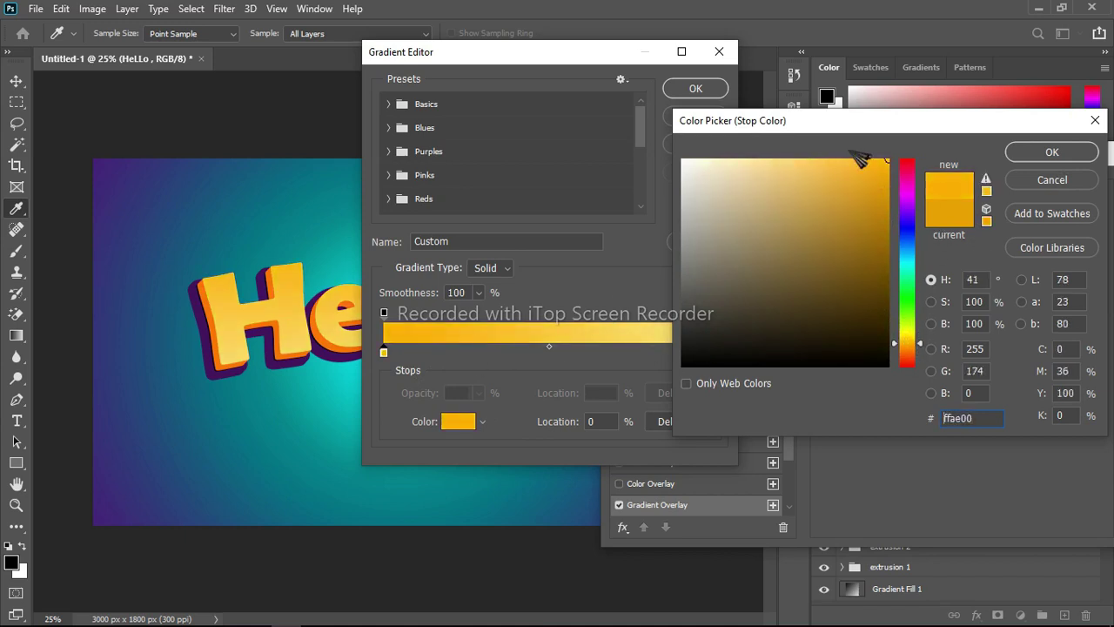
pyautogui.click(1051, 152)
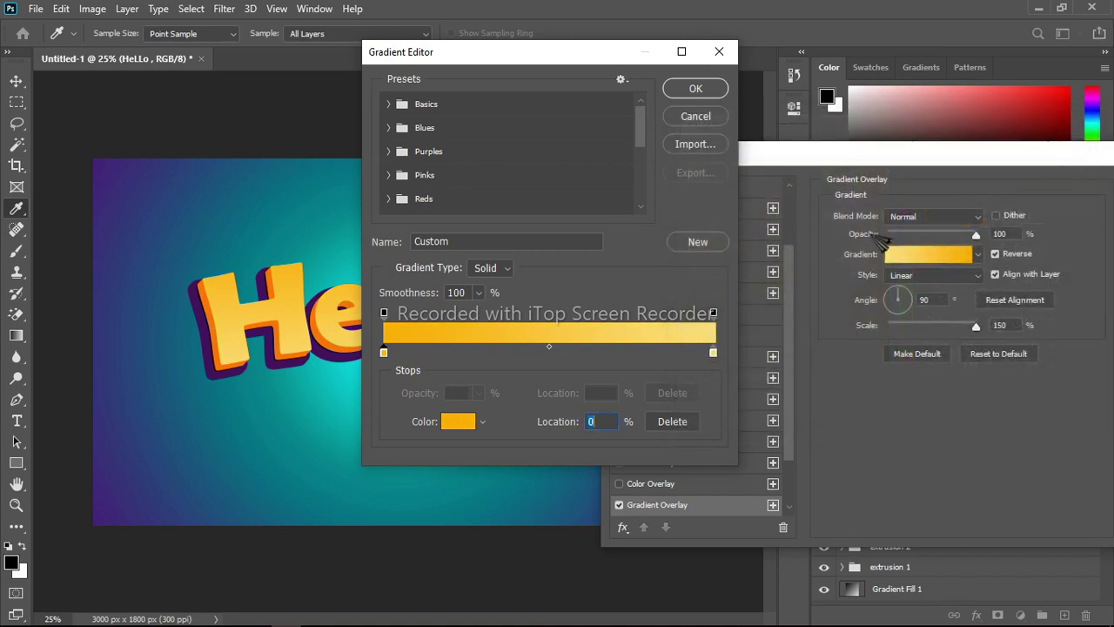
# Shift the gradient's 100% color stop to a slightly more saturated light yellow and apply the Gradient Overlay.
pyautogui.click(713, 352)
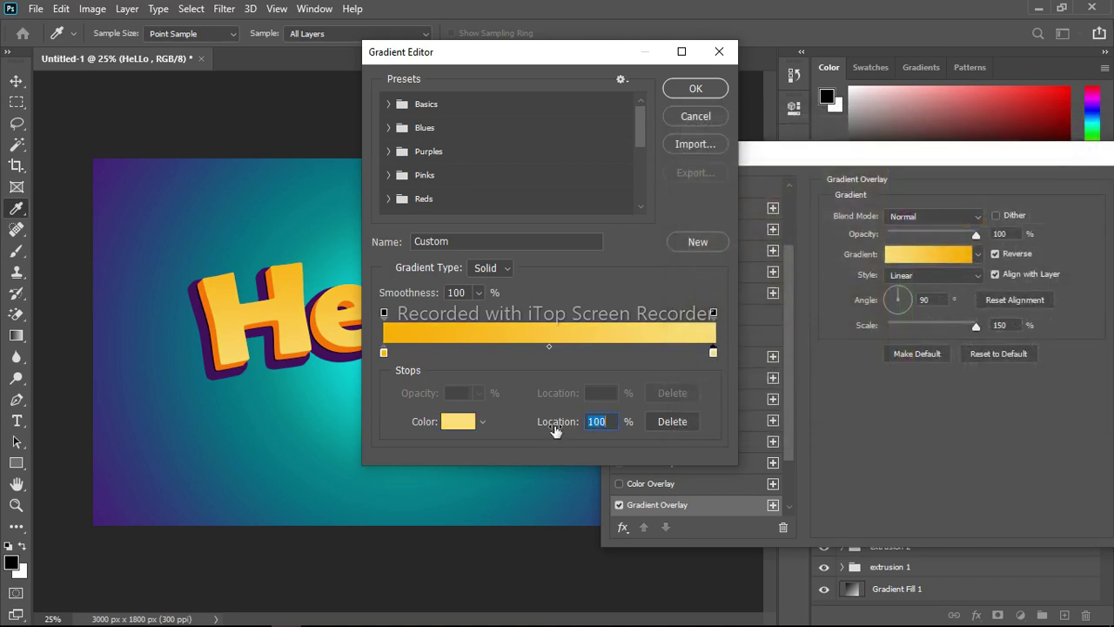
pyautogui.click(458, 421)
pyautogui.moveTo(791, 167)
pyautogui.mouseDown()
pyautogui.moveTo(798, 179)
pyautogui.moveTo(806, 164)
pyautogui.mouseUp()
pyautogui.click(1040, 154)
pyautogui.click(695, 88)
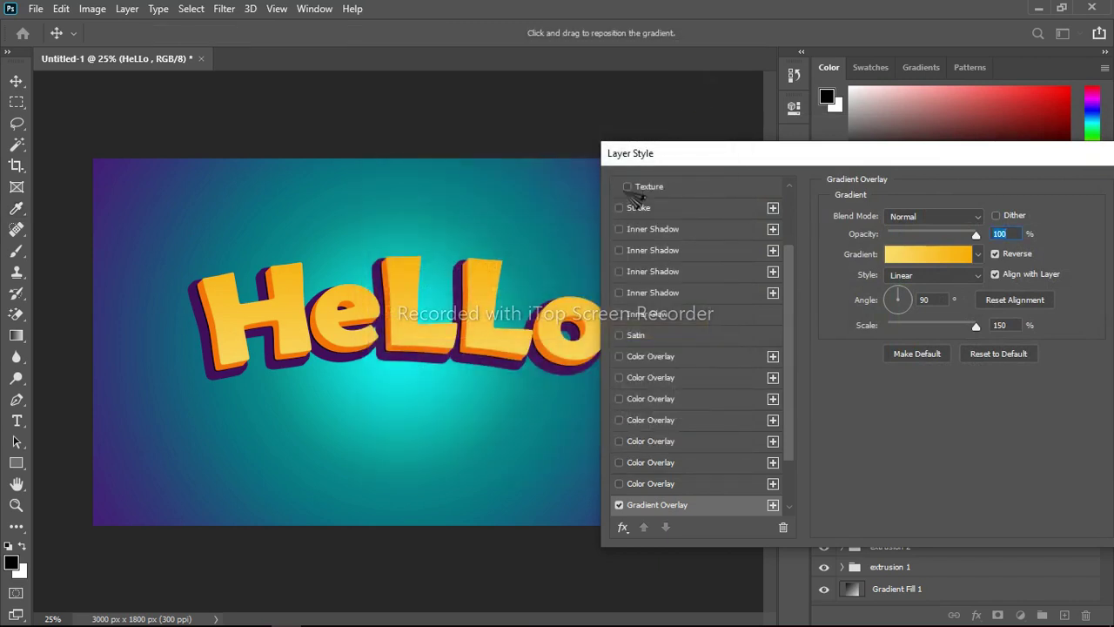
pyautogui.moveTo(912, 157); pyautogui.dragTo(773, 205)
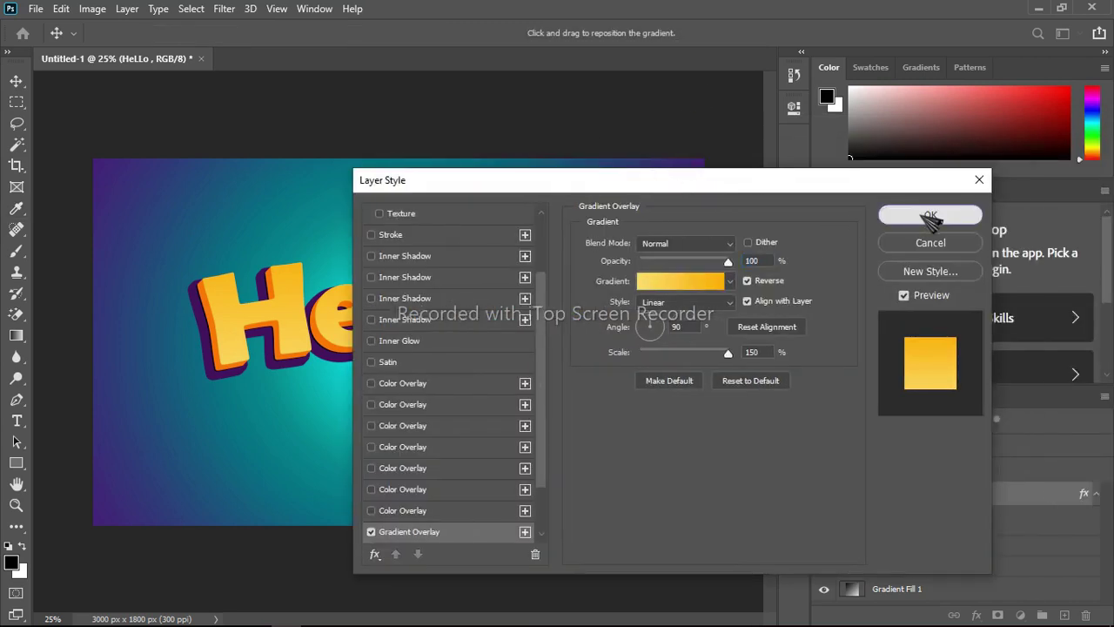
pyautogui.click(924, 215)
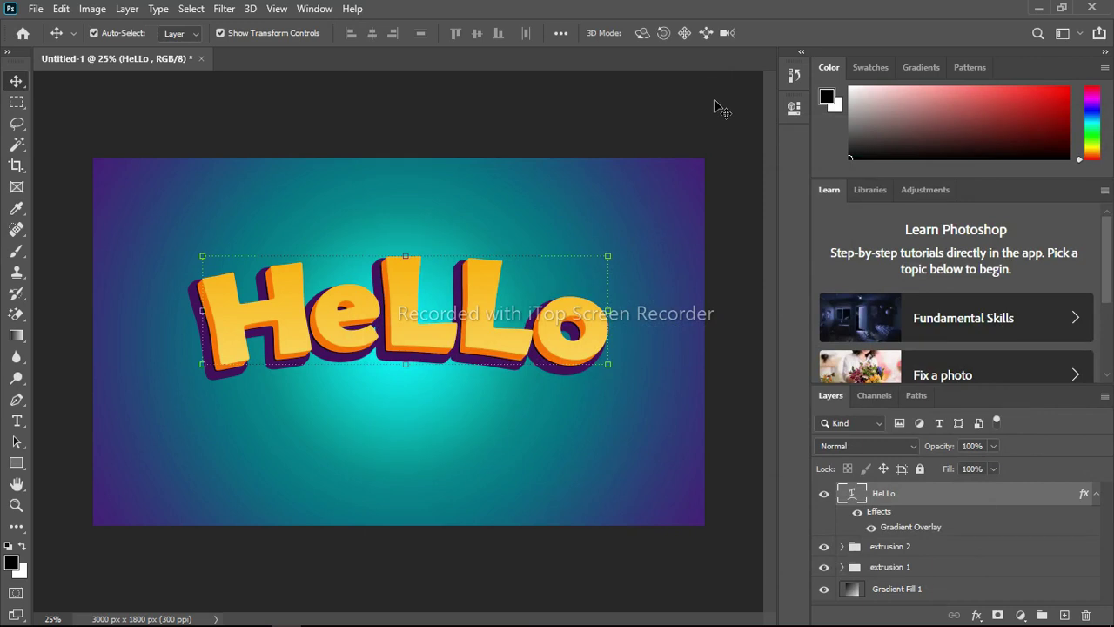
# Reopen the HeLLo layer's effects and enable the last Inner Shadow in the list, the white Screen-mode one.
pyautogui.click(974, 614)
pyautogui.click(1002, 566)
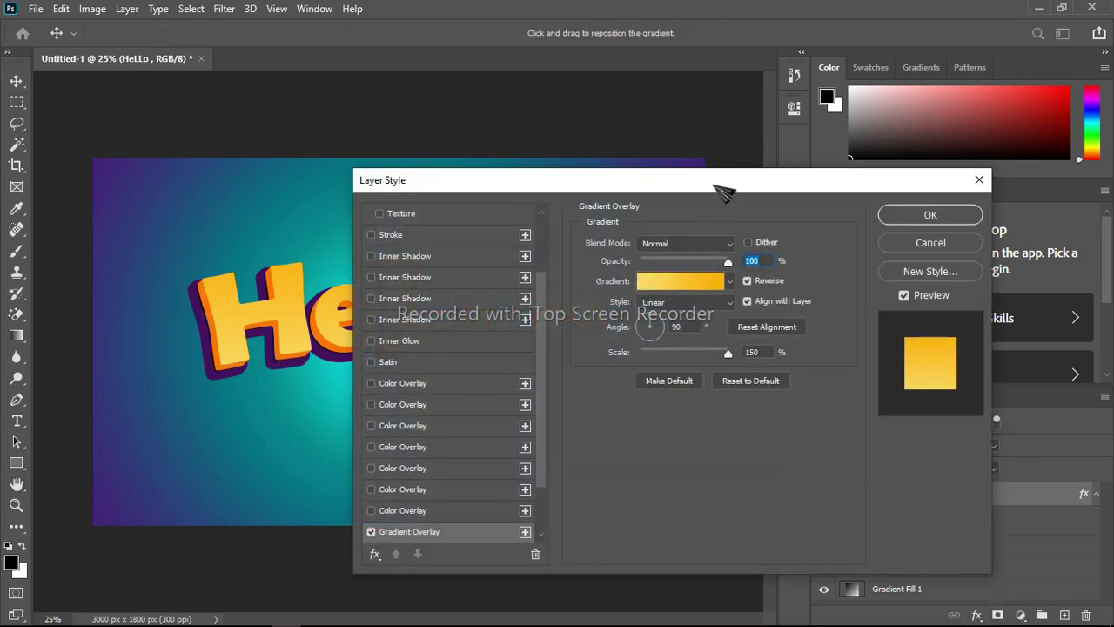
pyautogui.moveTo(721, 184); pyautogui.dragTo(948, 122)
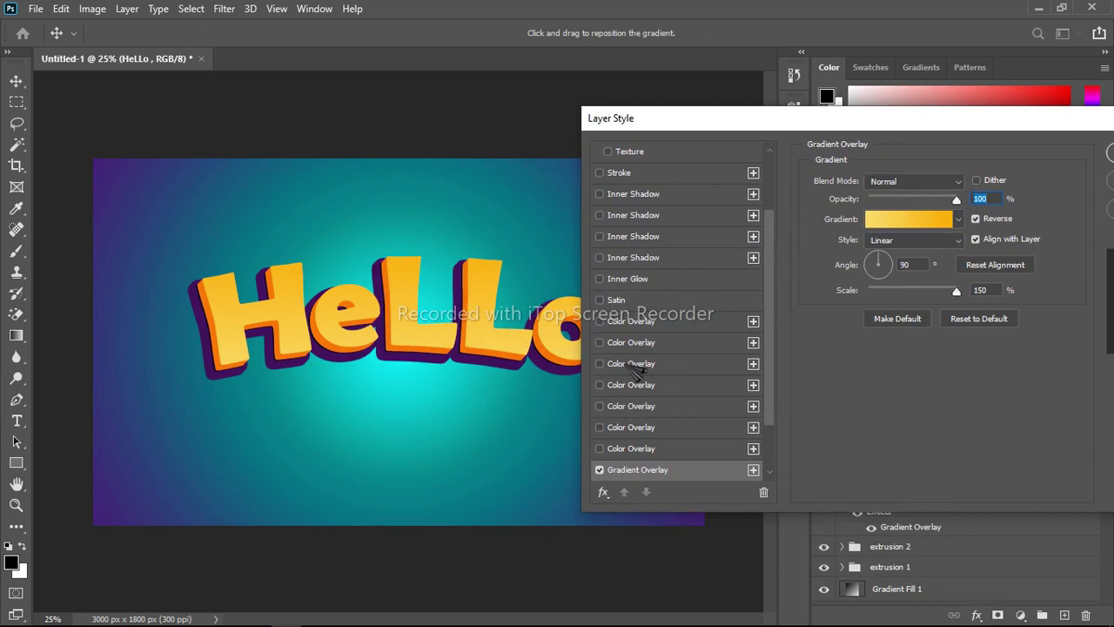
pyautogui.scroll(-2, 679, 383)
pyautogui.scroll(-1, 675, 391)
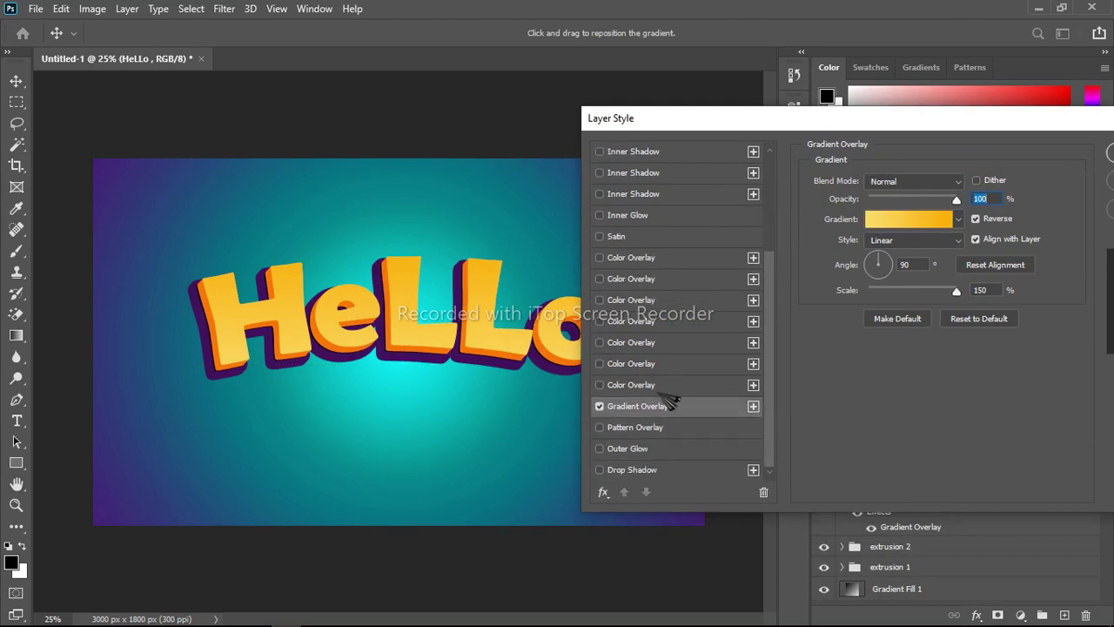
pyautogui.scroll(3, 666, 398)
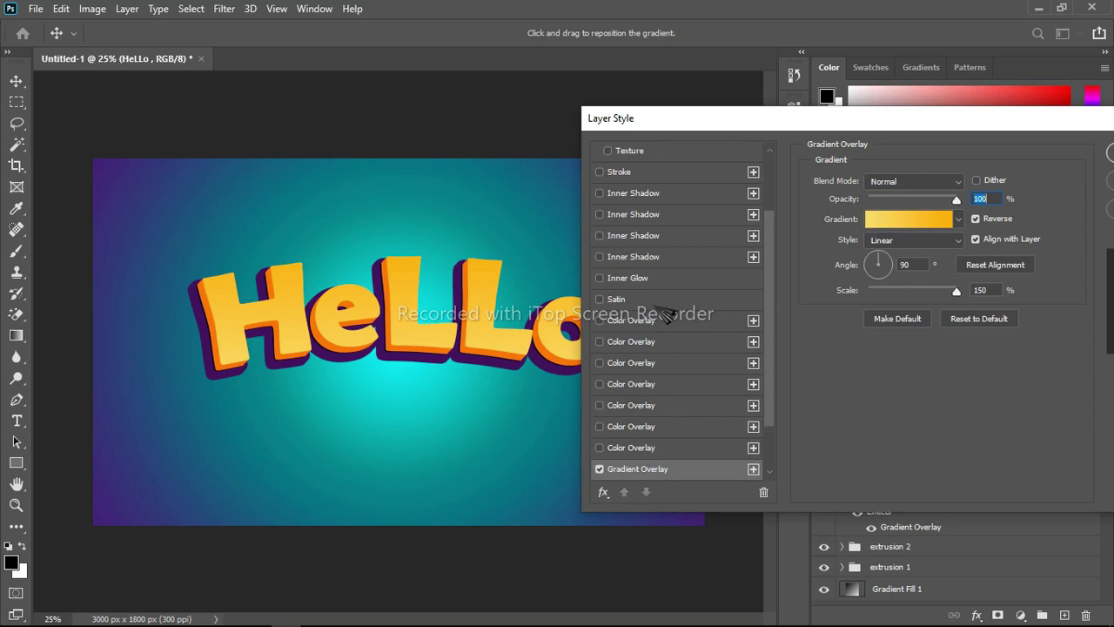
pyautogui.click(679, 263)
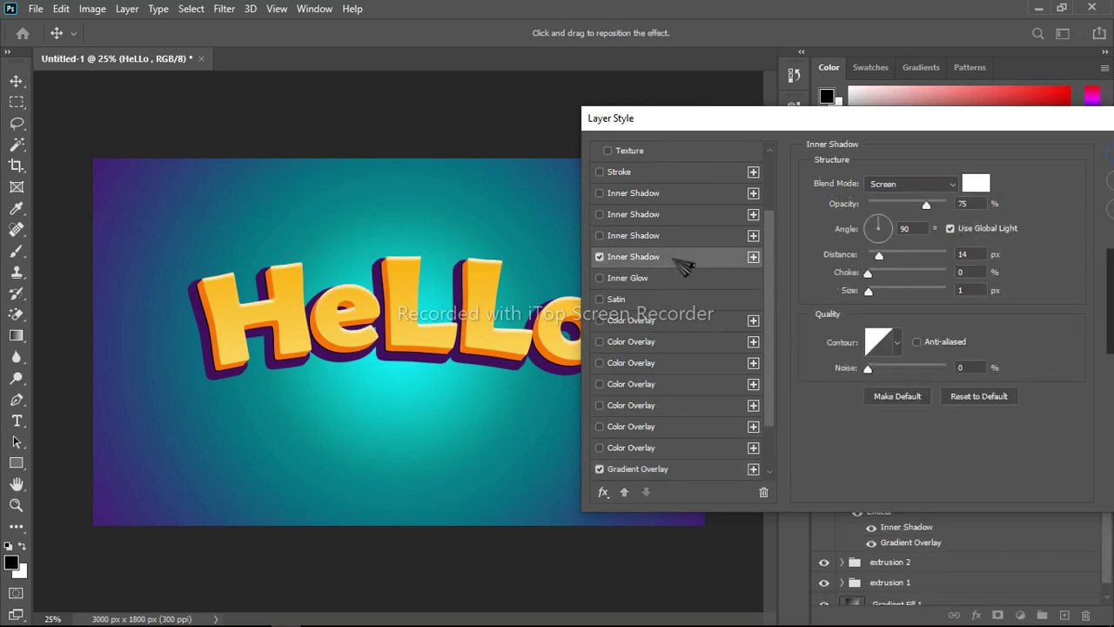
# Set the Inner Shadow angle to 141°, apply the layer style and deselect the text layer.
pyautogui.click(897, 230)
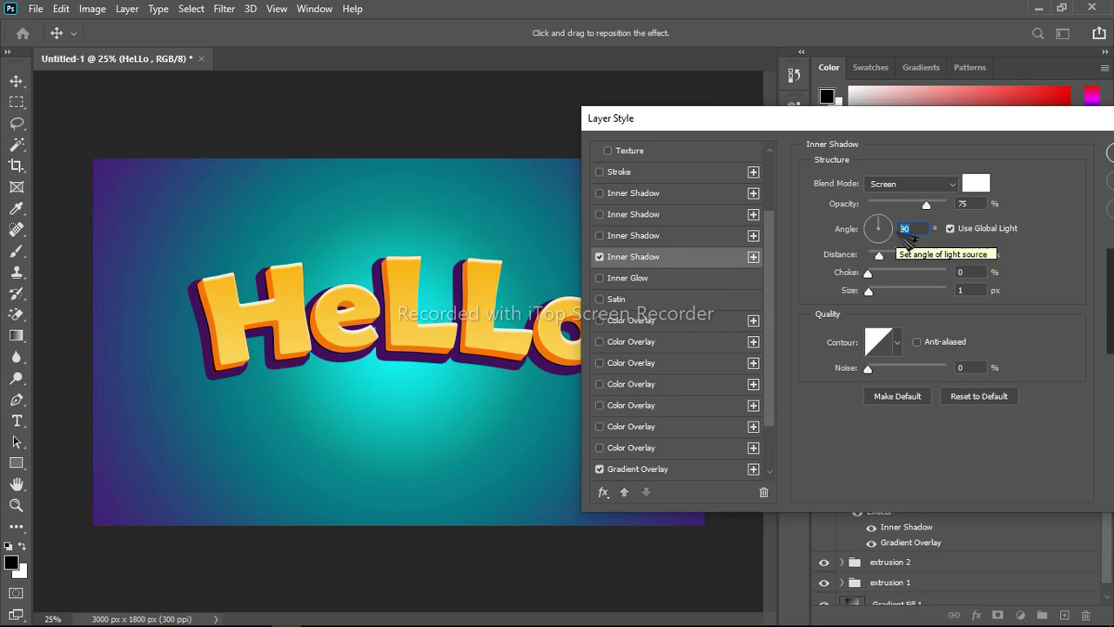
pyautogui.write('14')
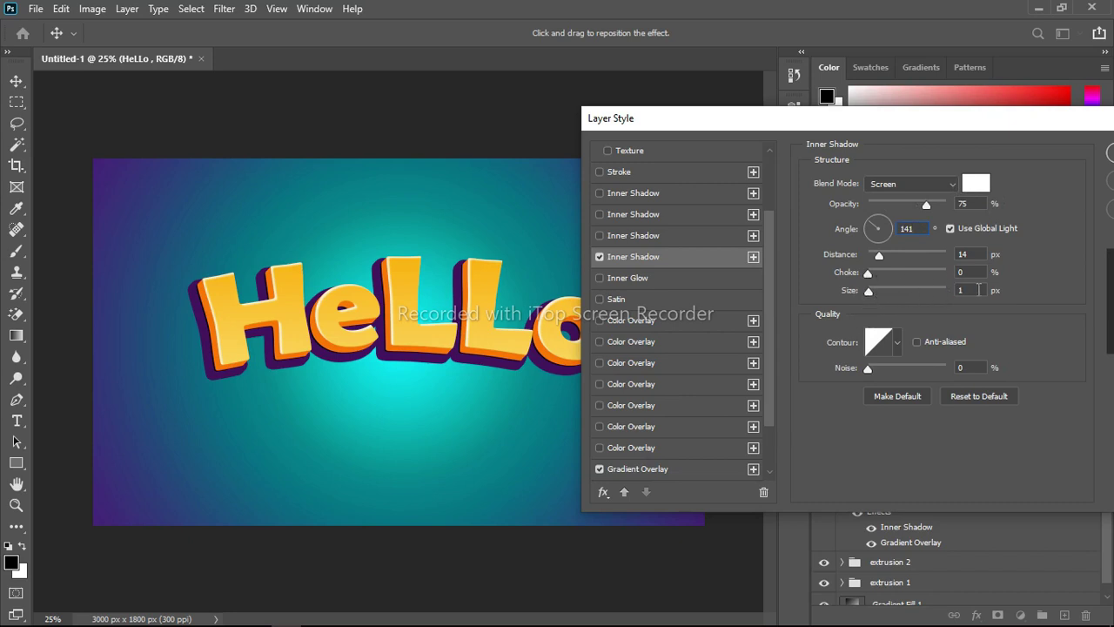
pyautogui.moveTo(984, 125); pyautogui.dragTo(843, 146)
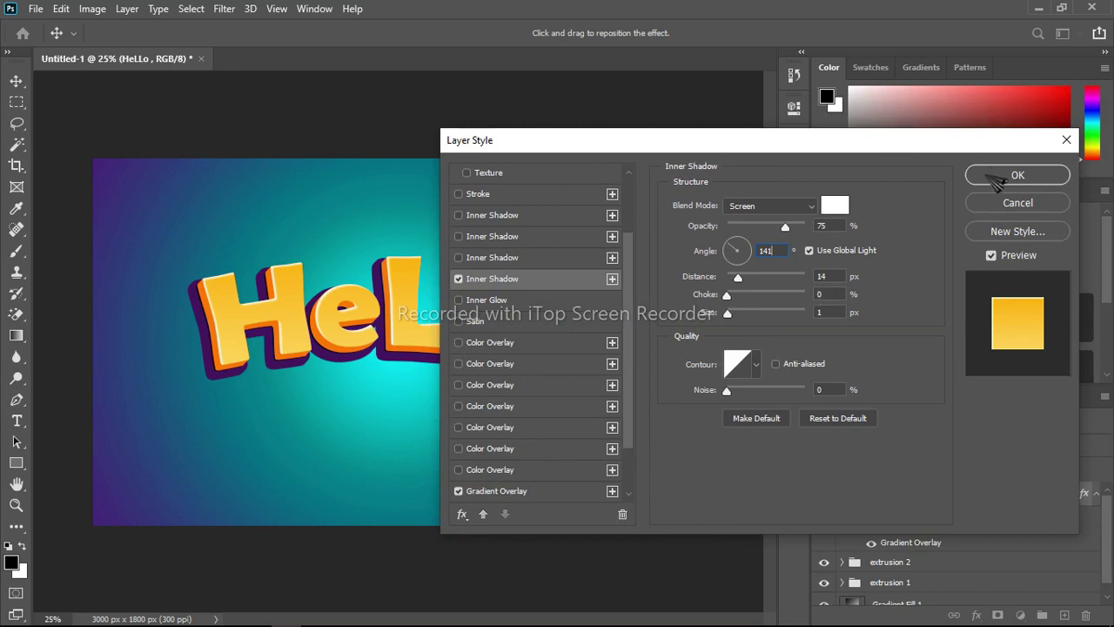
pyautogui.click(1015, 175)
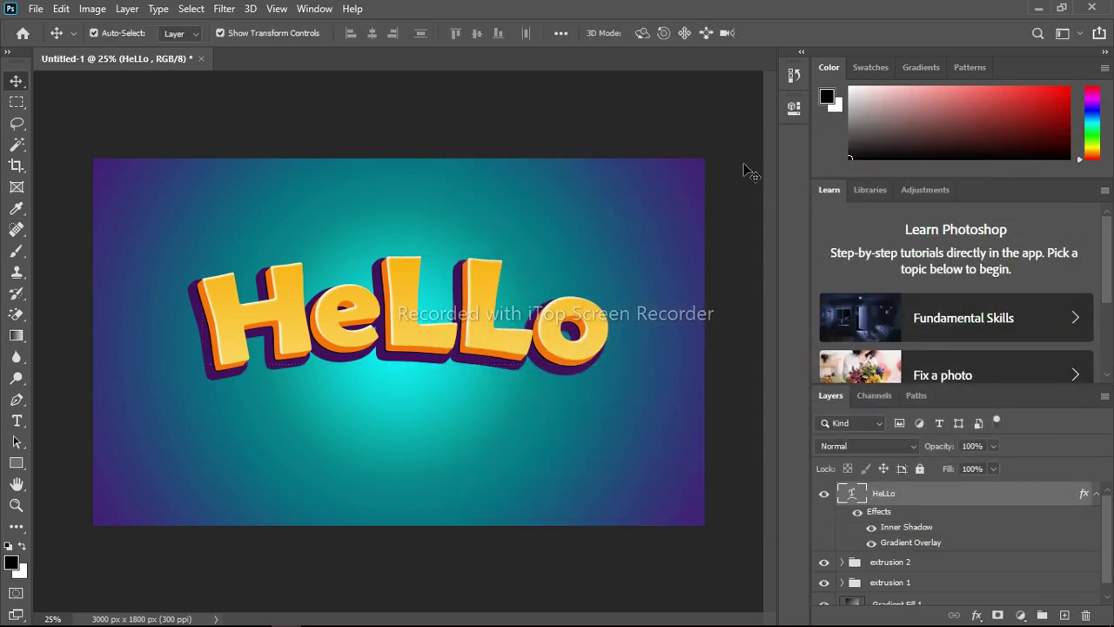
pyautogui.click(741, 164)
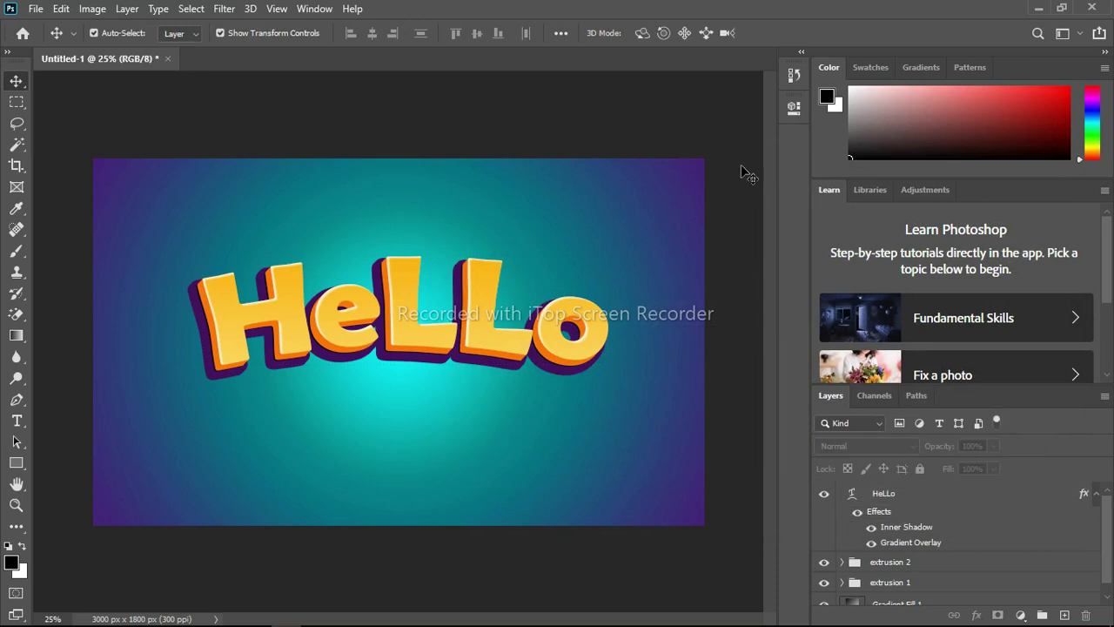
# Expand the "extrusion 1" group and place its "HeLLo copy 5" layer inside a new group.
pyautogui.click(1098, 494)
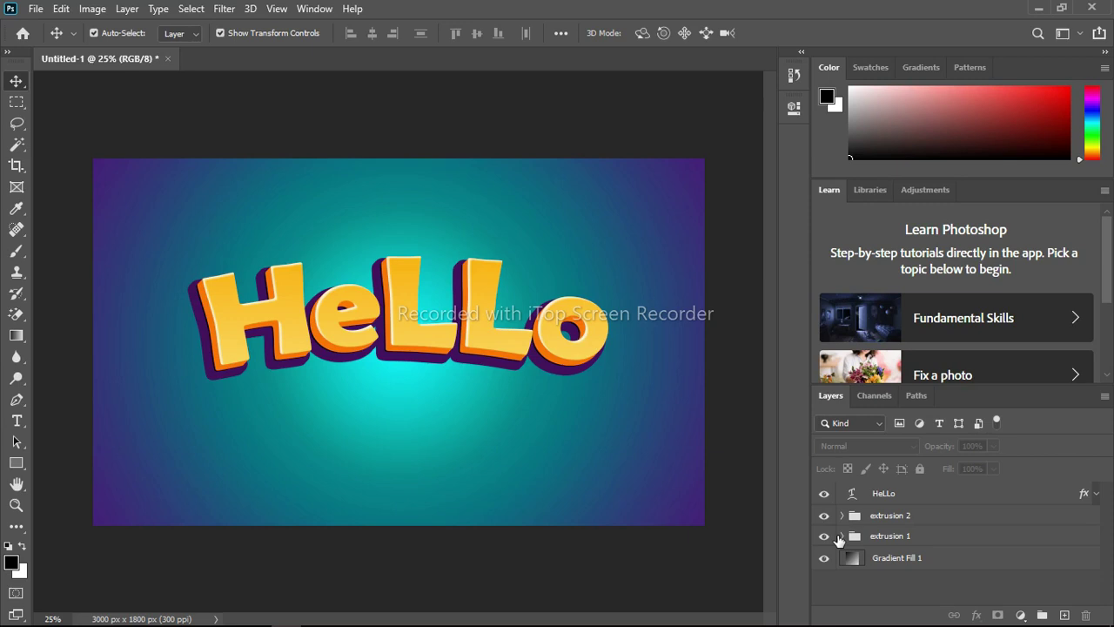
pyautogui.click(841, 536)
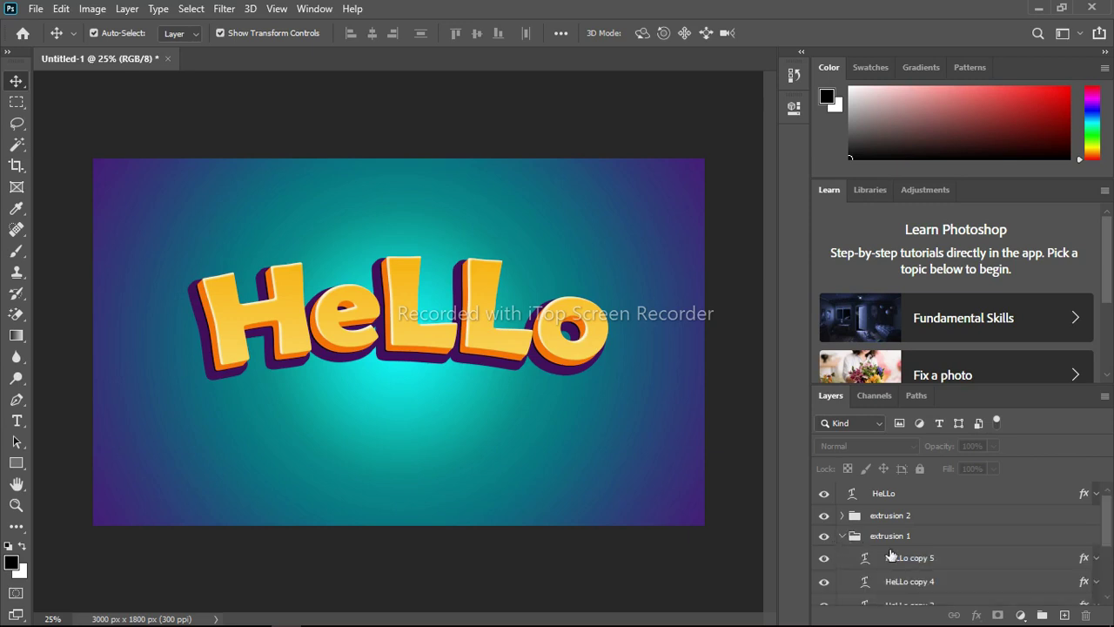
pyautogui.click(925, 564)
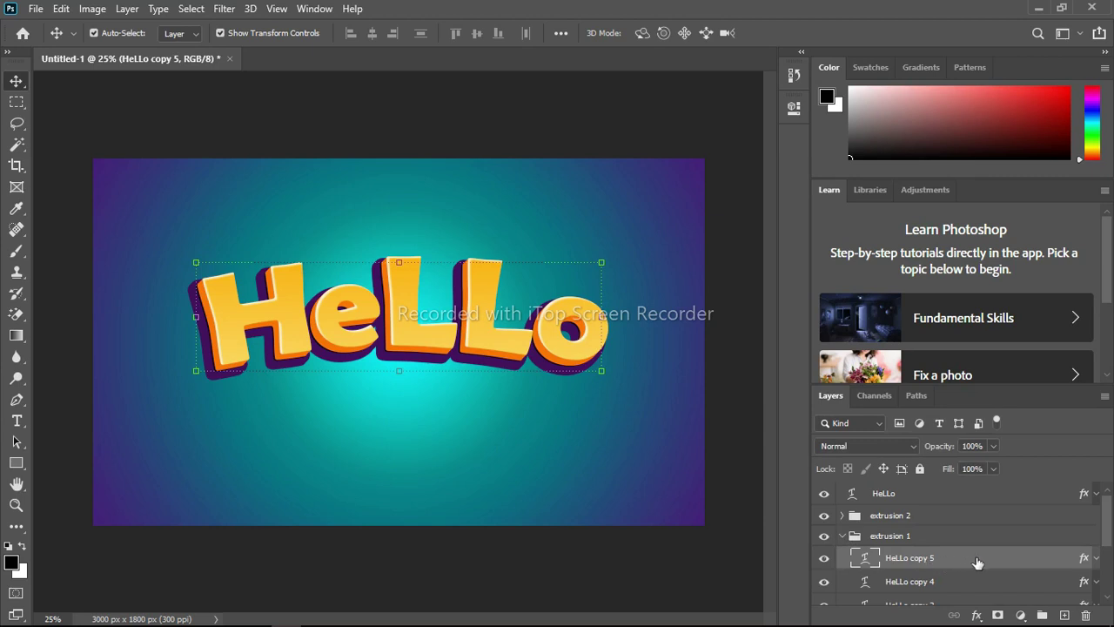
pyautogui.moveTo(978, 563); pyautogui.dragTo(1044, 615)
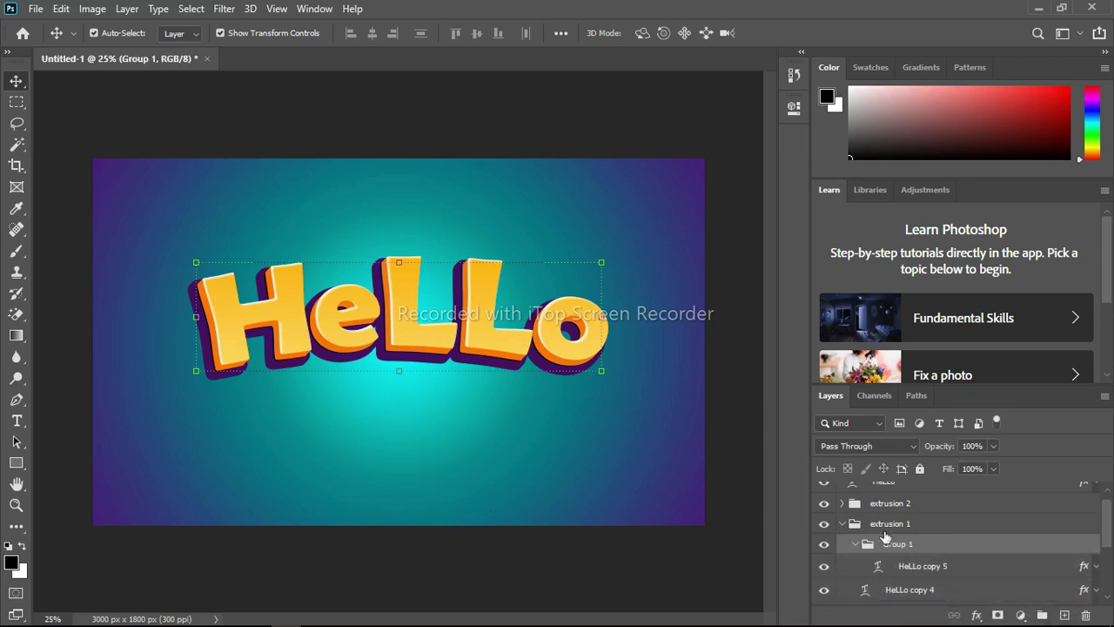
# Rename the new group inside "extrusion 1" as "extrusion front".
pyautogui.doubleClick(898, 544)
pyautogui.press('BackSpace')
pyautogui.press('Return')
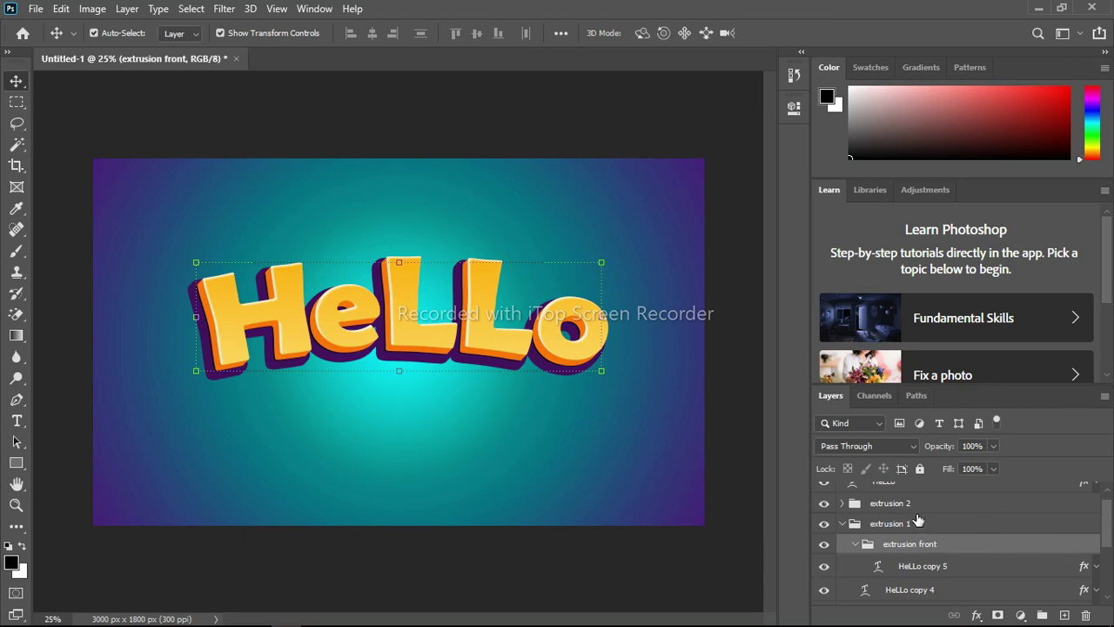
# Add a white Screen-mode Inner Shadow effect to the "extrusion front" group, with global light off.
pyautogui.click(975, 615)
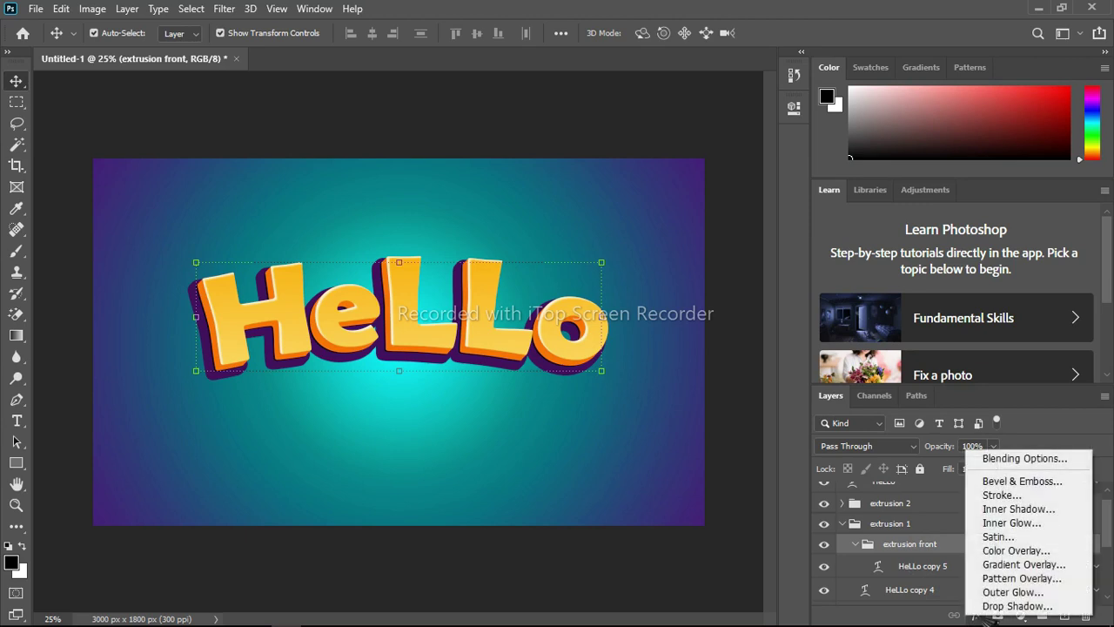
pyautogui.click(1015, 510)
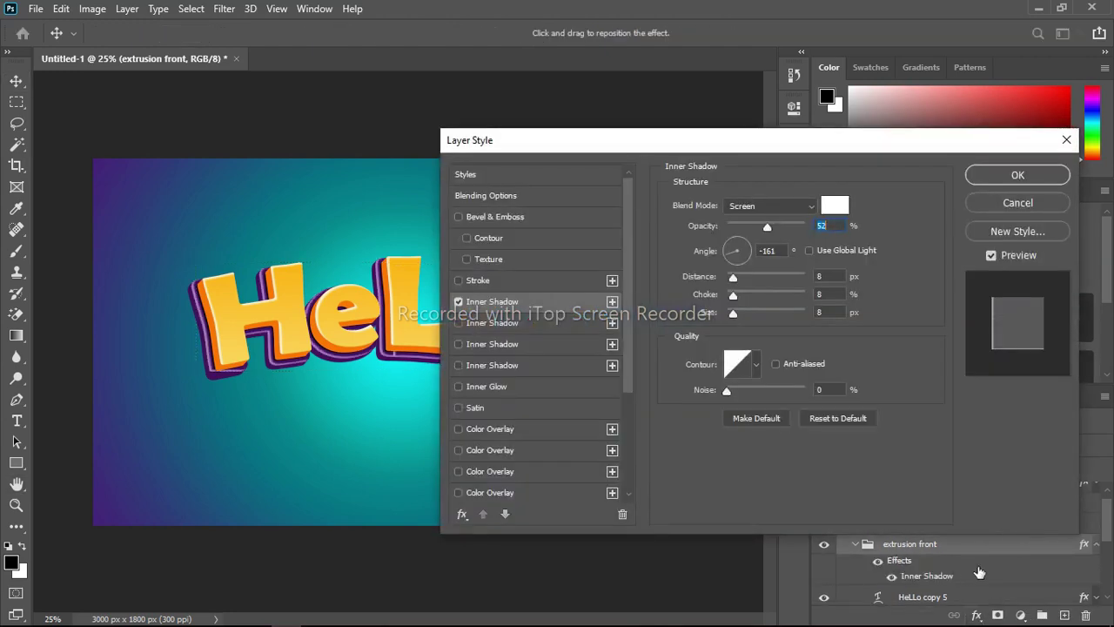
pyautogui.click(816, 253)
pyautogui.click(816, 253)
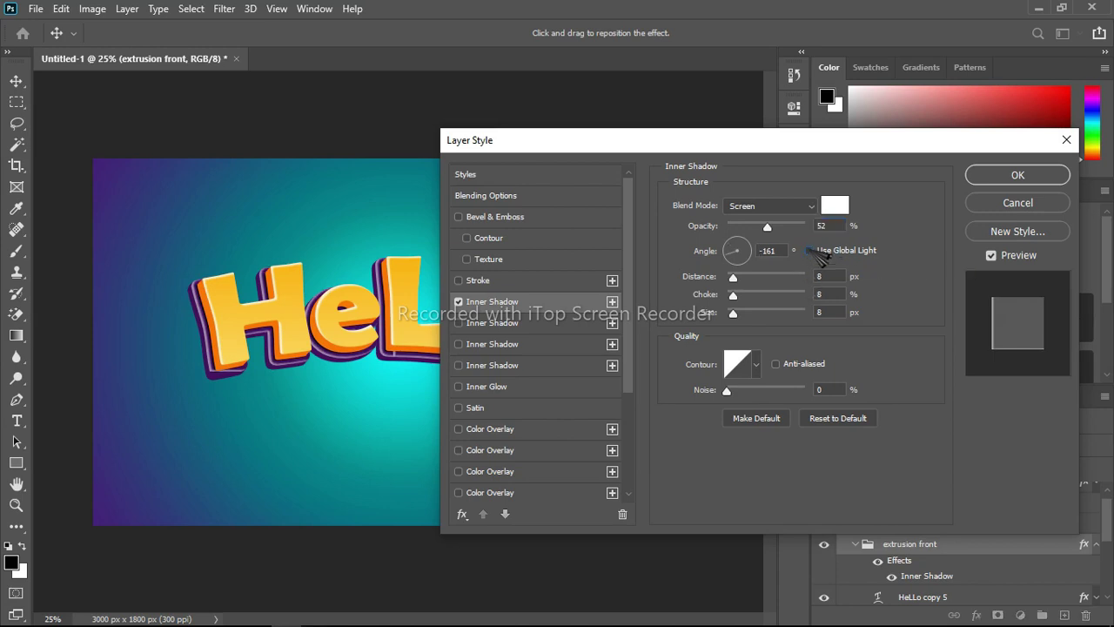
pyautogui.click(817, 253)
pyautogui.click(817, 253)
# Add a Color Overlay of #190012 to the "extrusion front" group, apply the style and collapse the "extrusion 1" group.
pyautogui.click(556, 495)
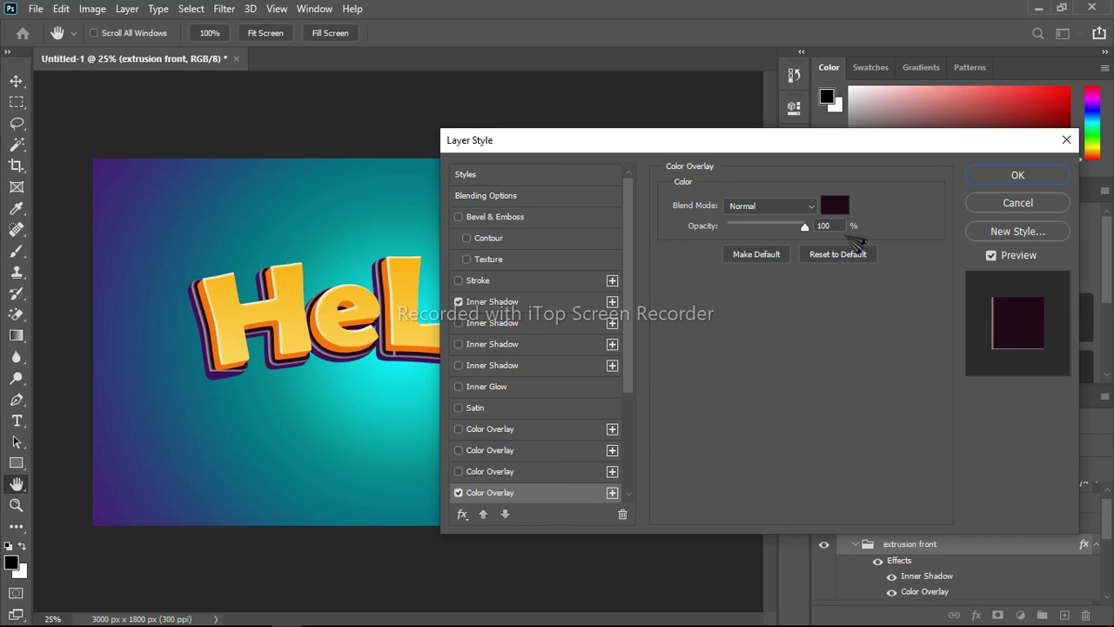
pyautogui.click(834, 205)
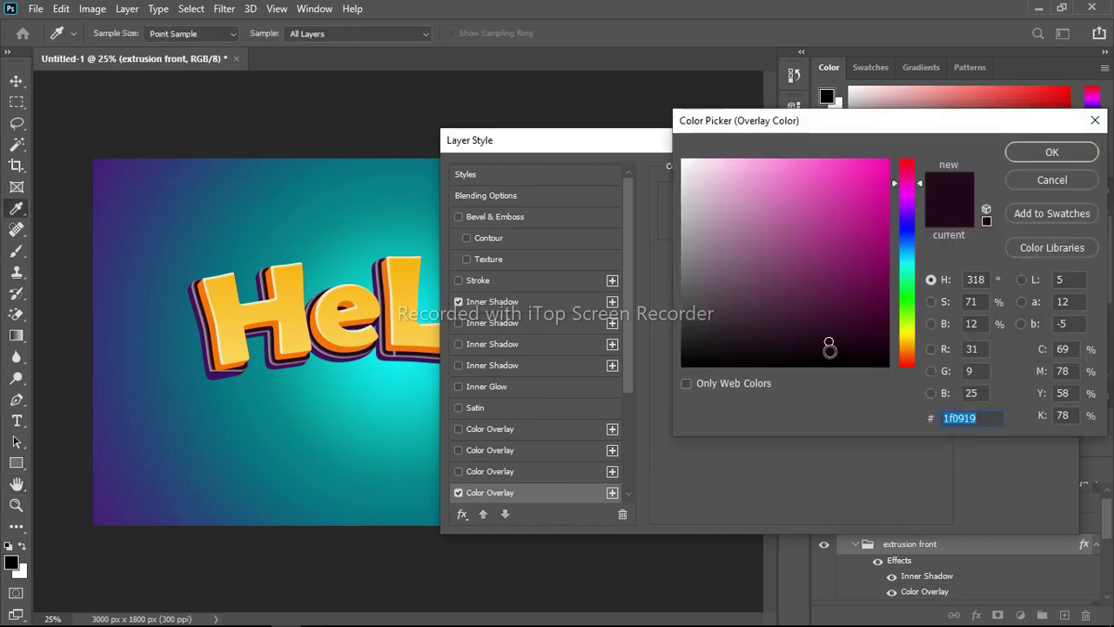
pyautogui.moveTo(828, 346); pyautogui.dragTo(892, 346)
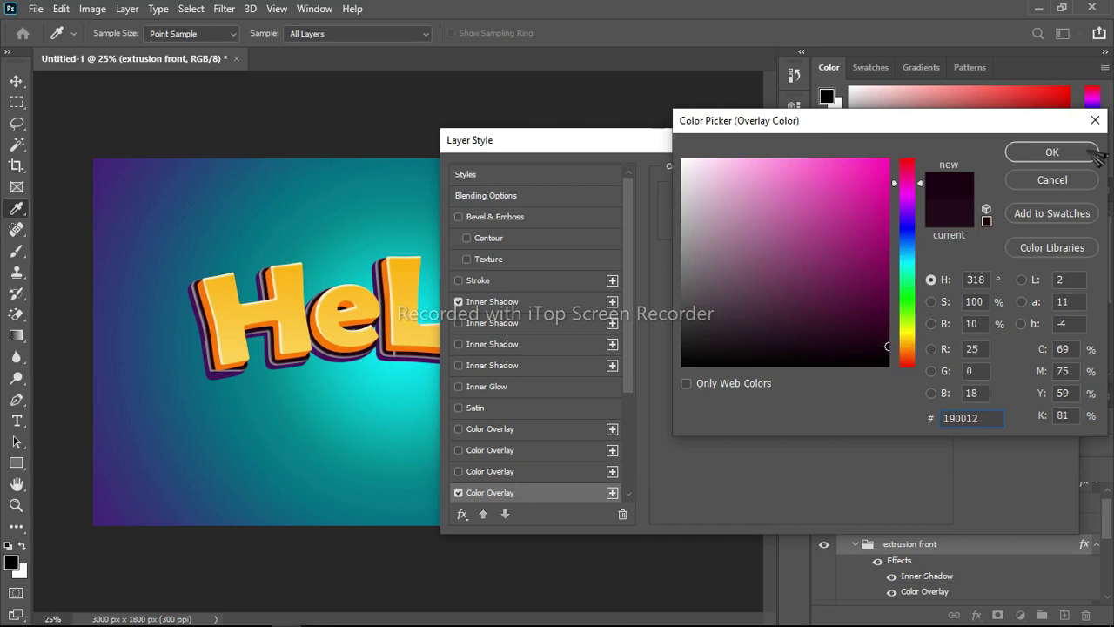
pyautogui.click(1055, 152)
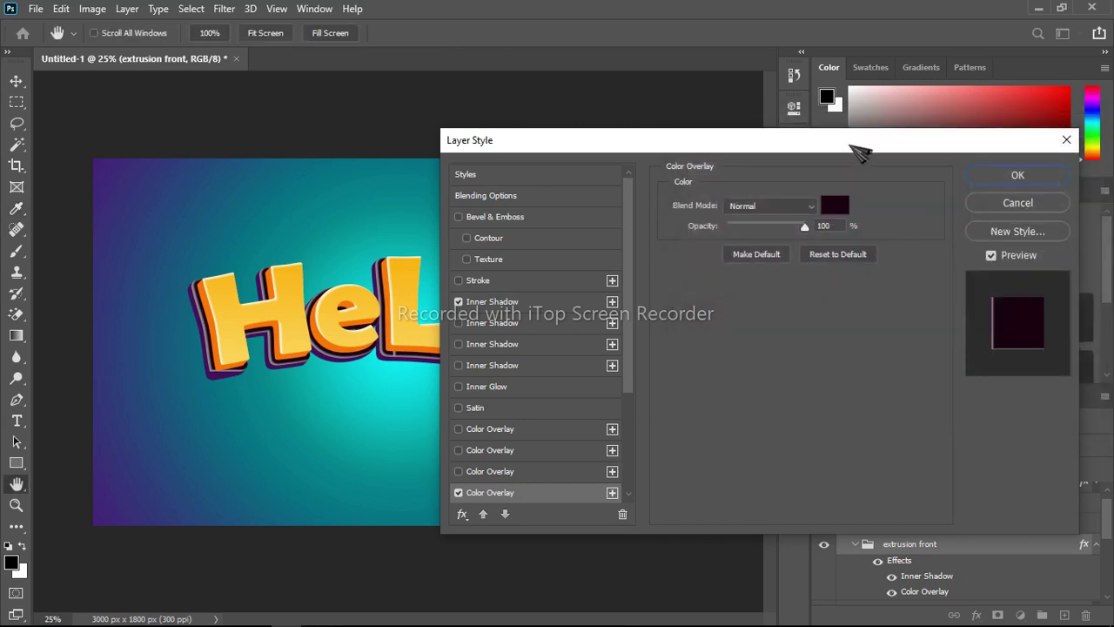
pyautogui.moveTo(860, 152)
pyautogui.mouseDown()
pyautogui.moveTo(1016, 284)
pyautogui.moveTo(870, 155)
pyautogui.mouseUp()
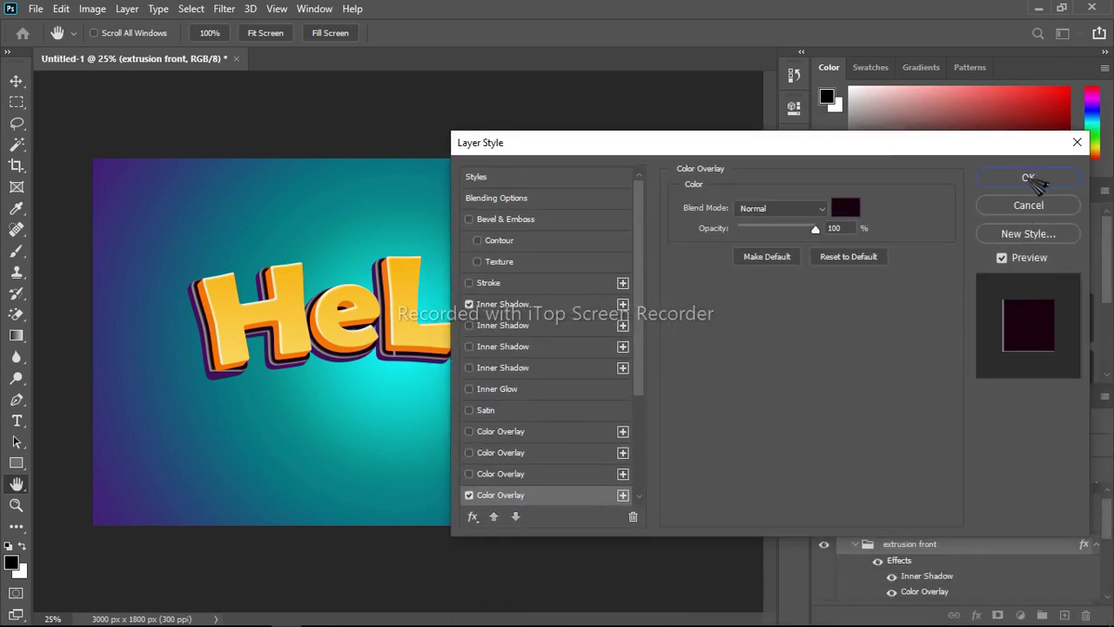
pyautogui.click(1028, 177)
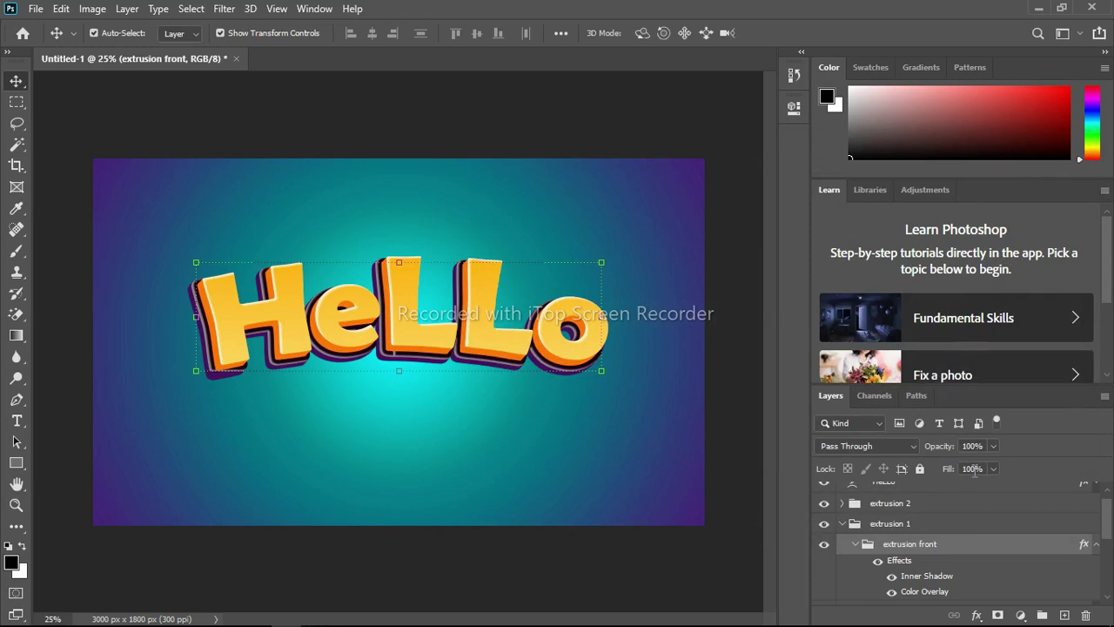
pyautogui.click(842, 523)
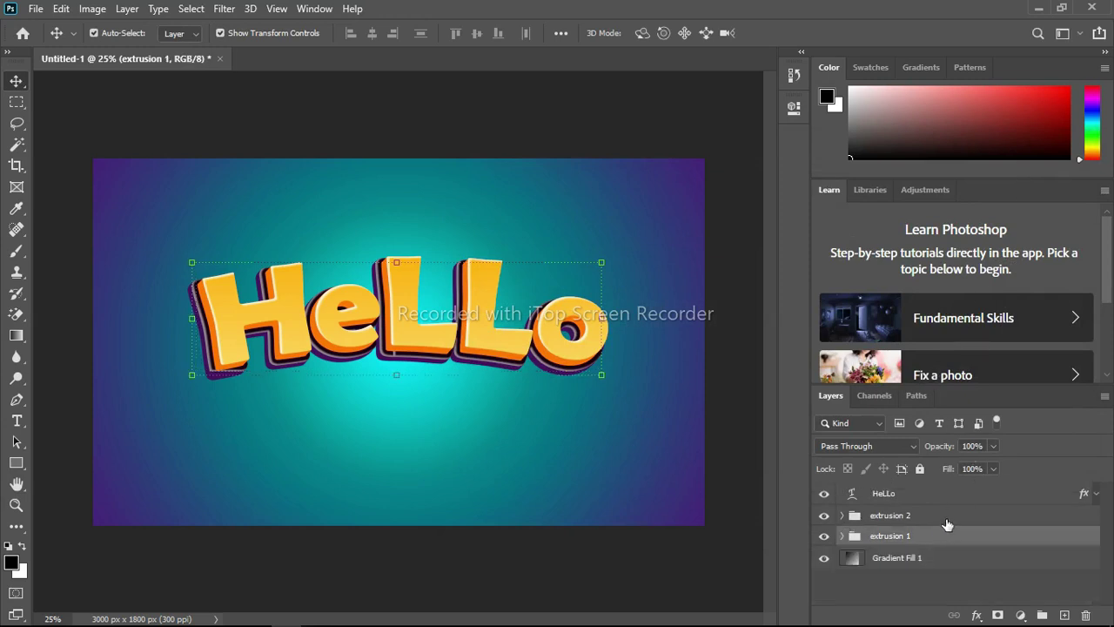
pyautogui.click(759, 134)
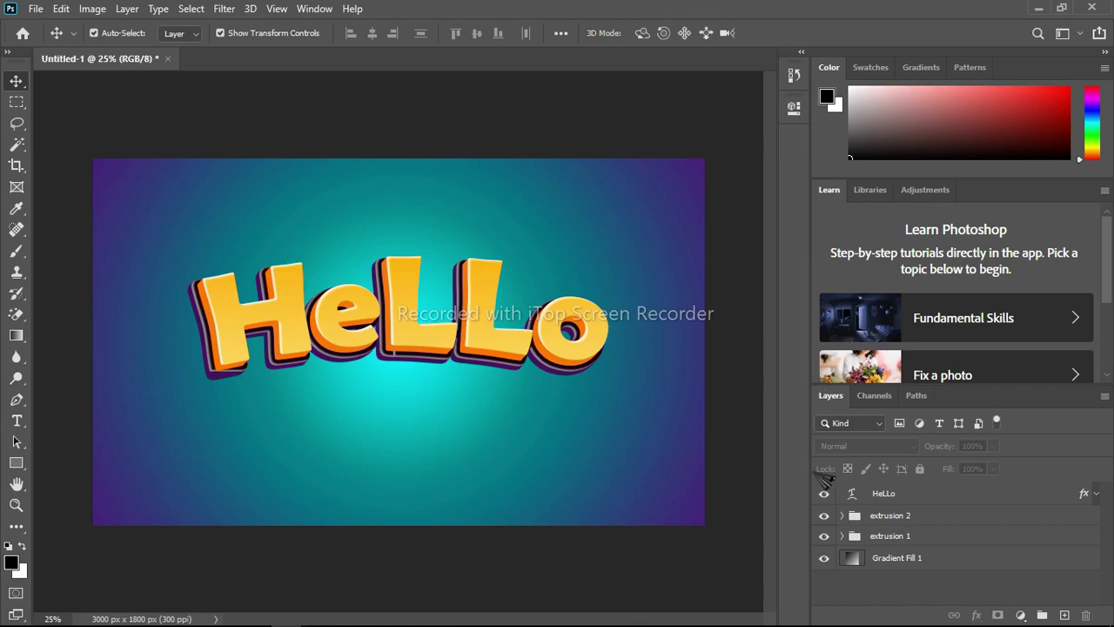
# Add a black Multiply Drop Shadow to the "extrusion 1" group with 100% opacity and 9 px size, and apply it.
pyautogui.click(893, 537)
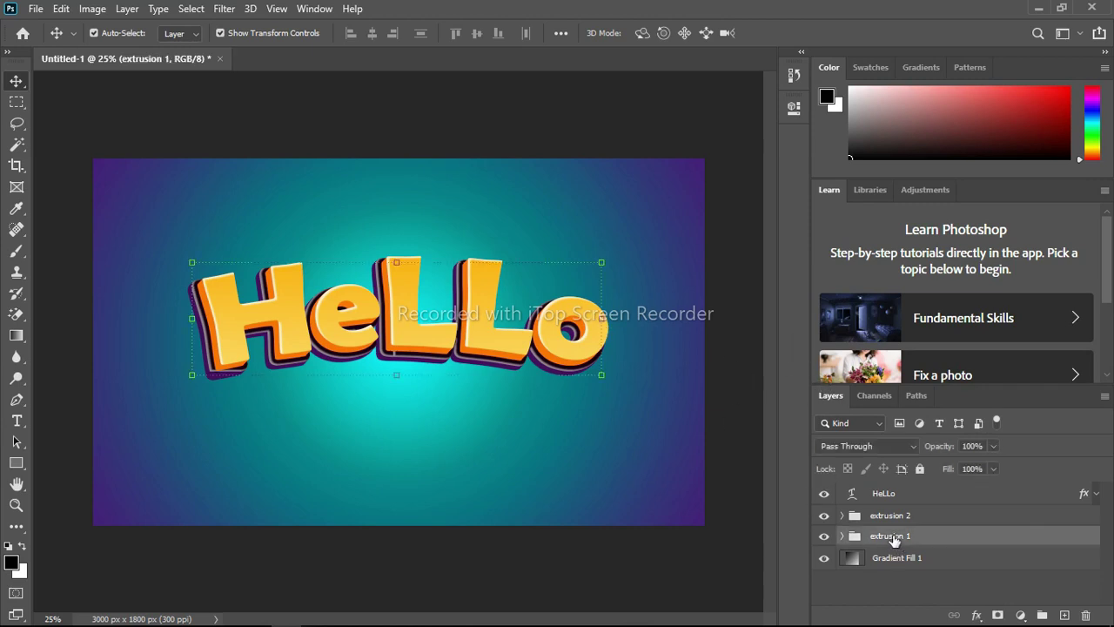
pyautogui.click(976, 616)
pyautogui.click(996, 603)
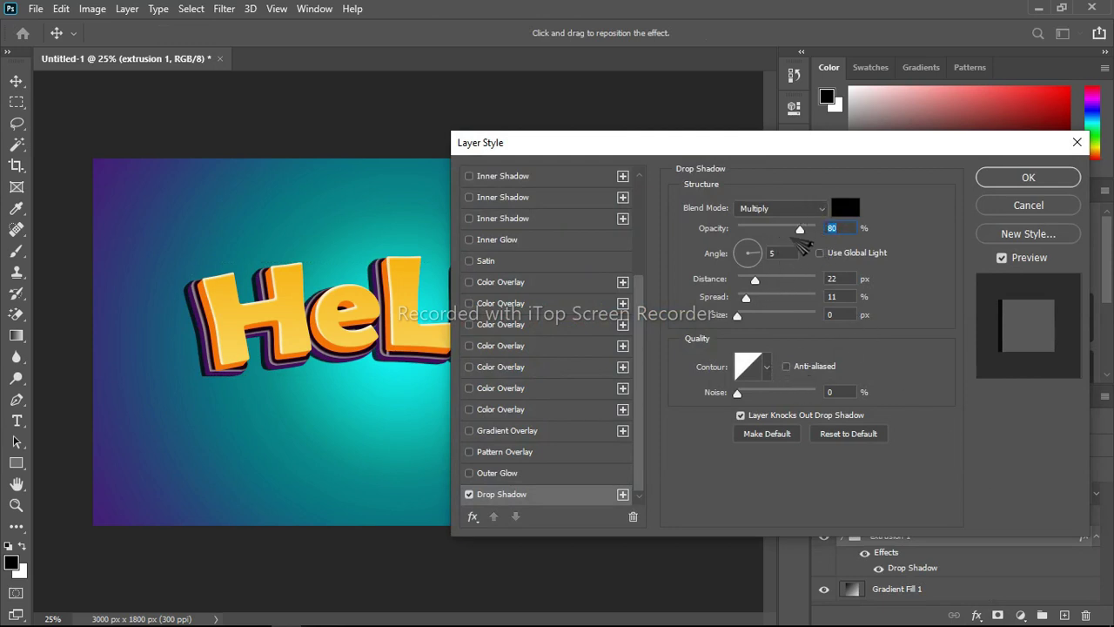
pyautogui.moveTo(799, 230); pyautogui.dragTo(832, 239)
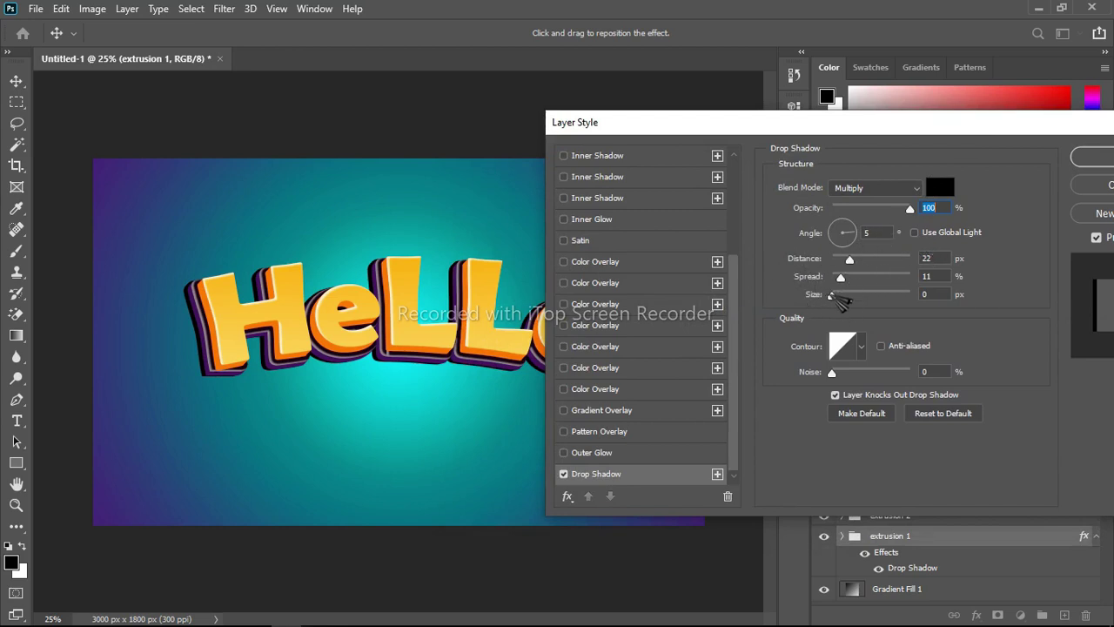
pyautogui.moveTo(832, 295); pyautogui.dragTo(841, 296)
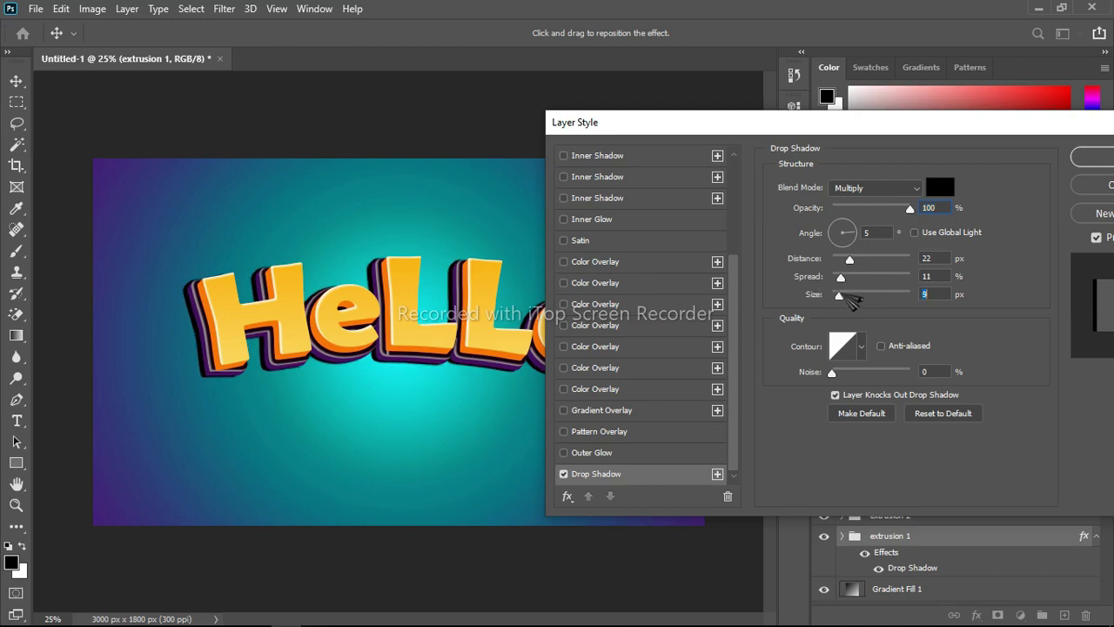
pyautogui.moveTo(907, 132); pyautogui.dragTo(633, 188)
pyautogui.click(849, 215)
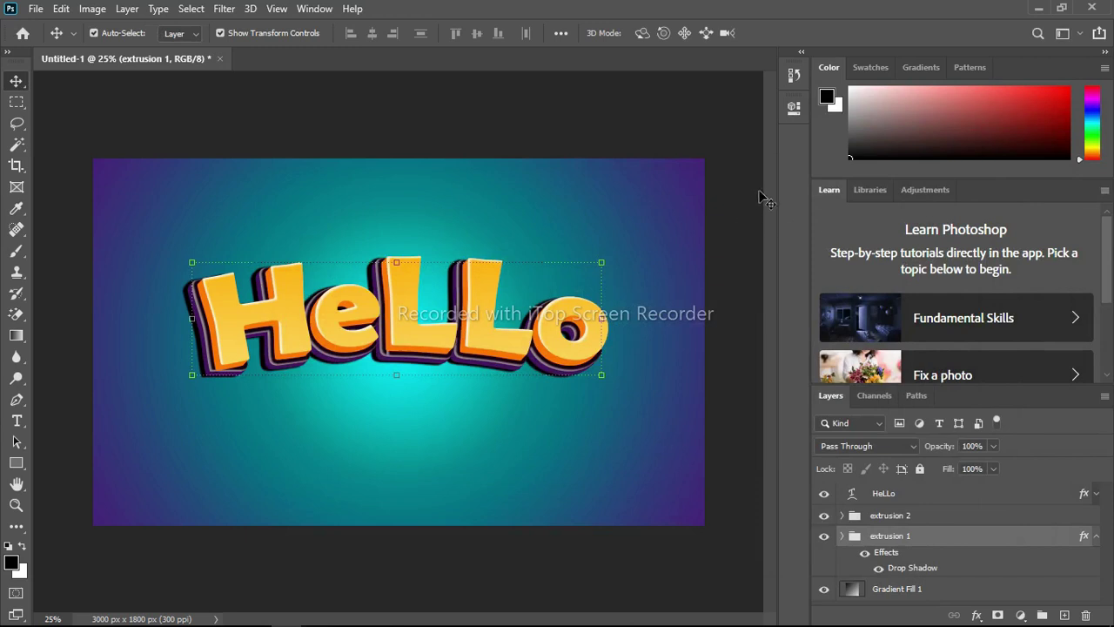